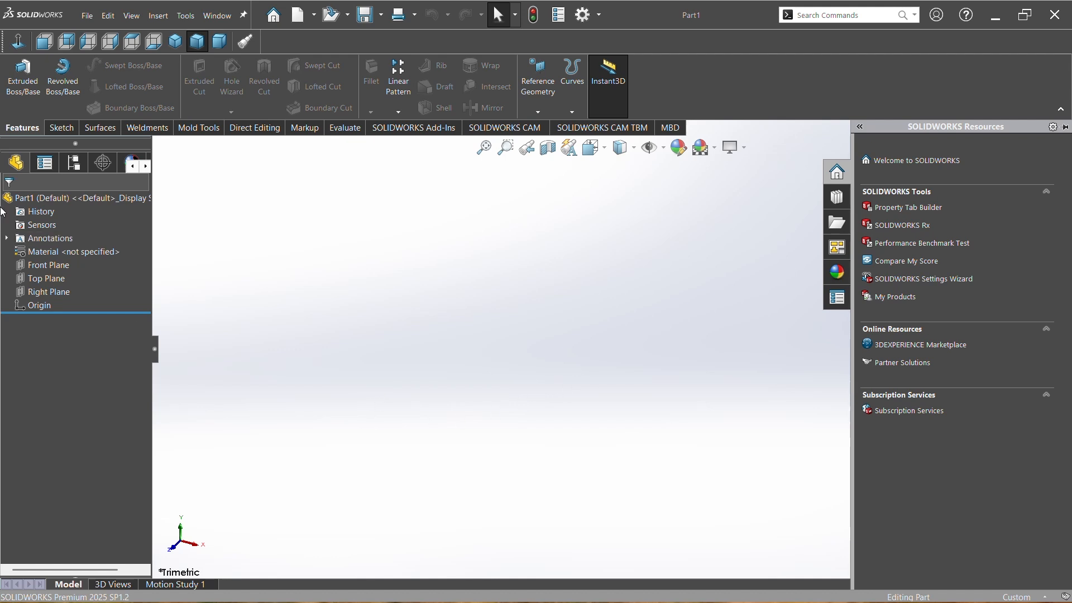
Start a sketch on the Top Plane and draw a circle about 132 mm in diameter, centred on the origin.
left_click(63, 128)
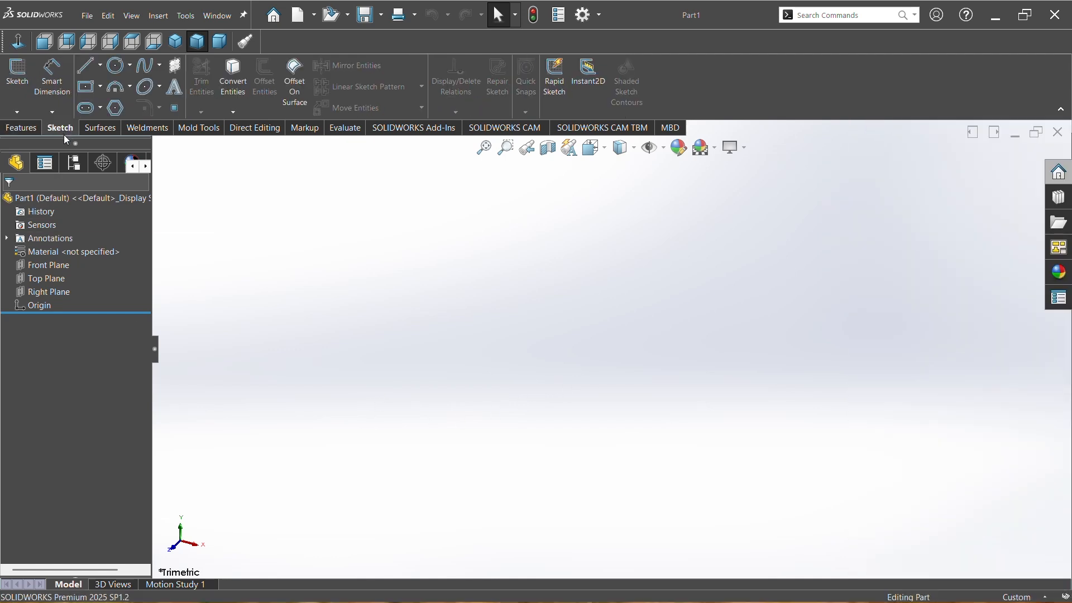
left_click(17, 73)
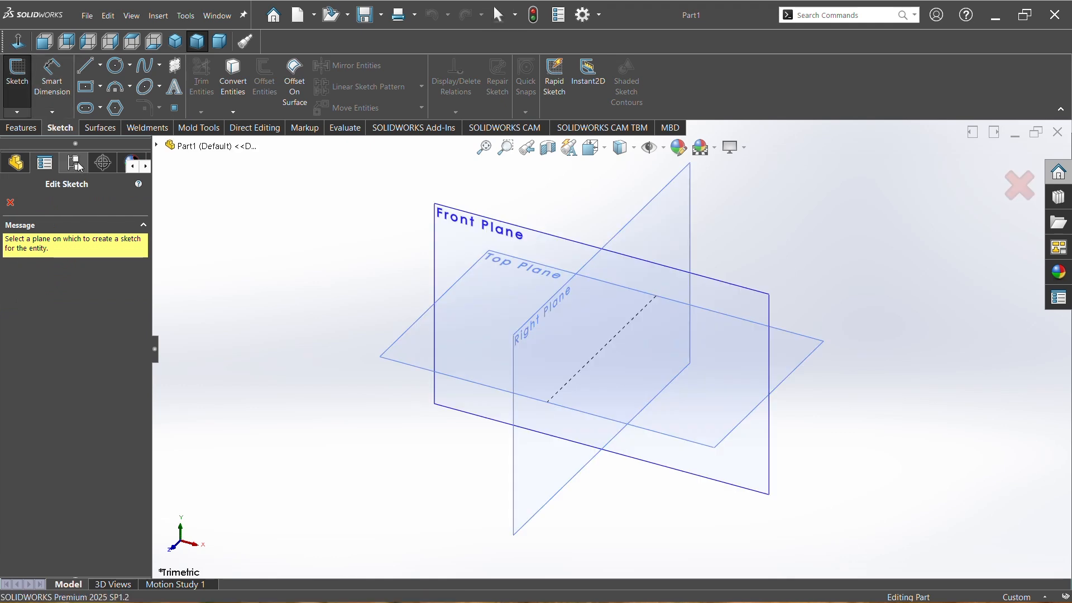
left_click(412, 359)
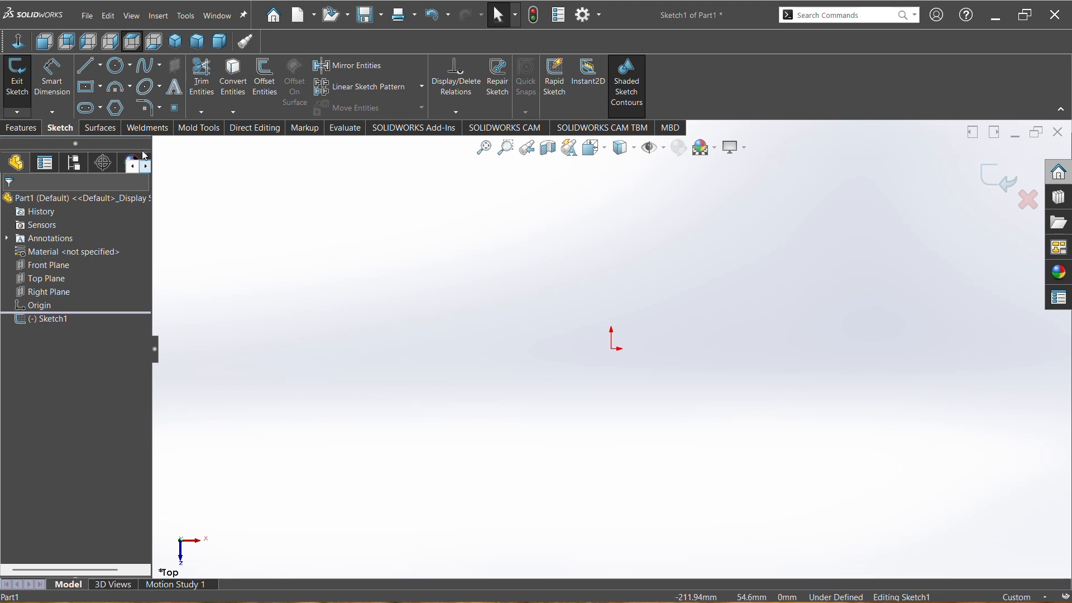
left_click(113, 68)
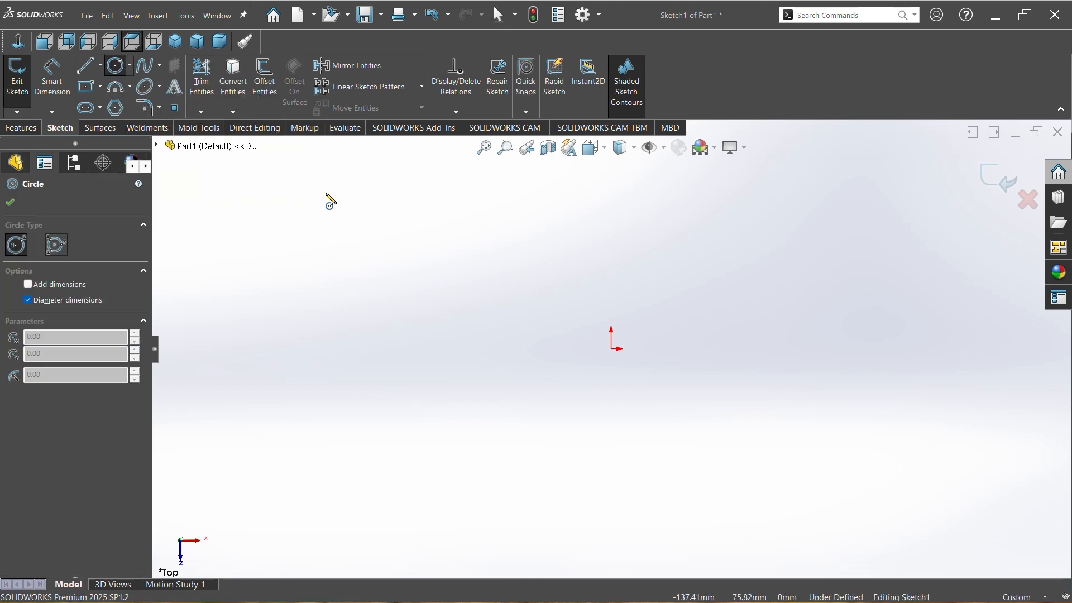
left_click(612, 350)
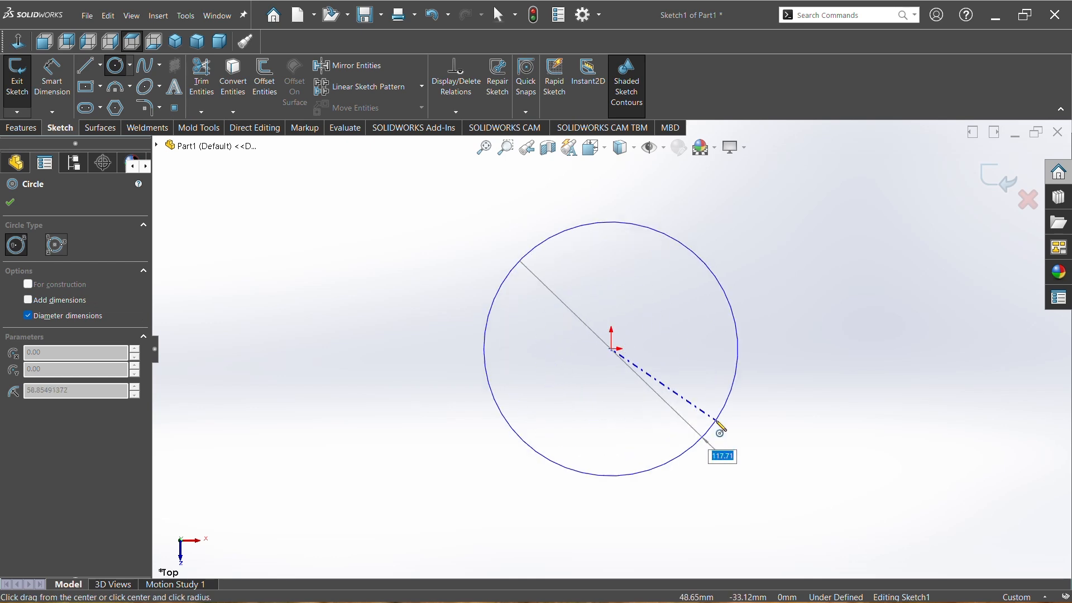
left_click(732, 432)
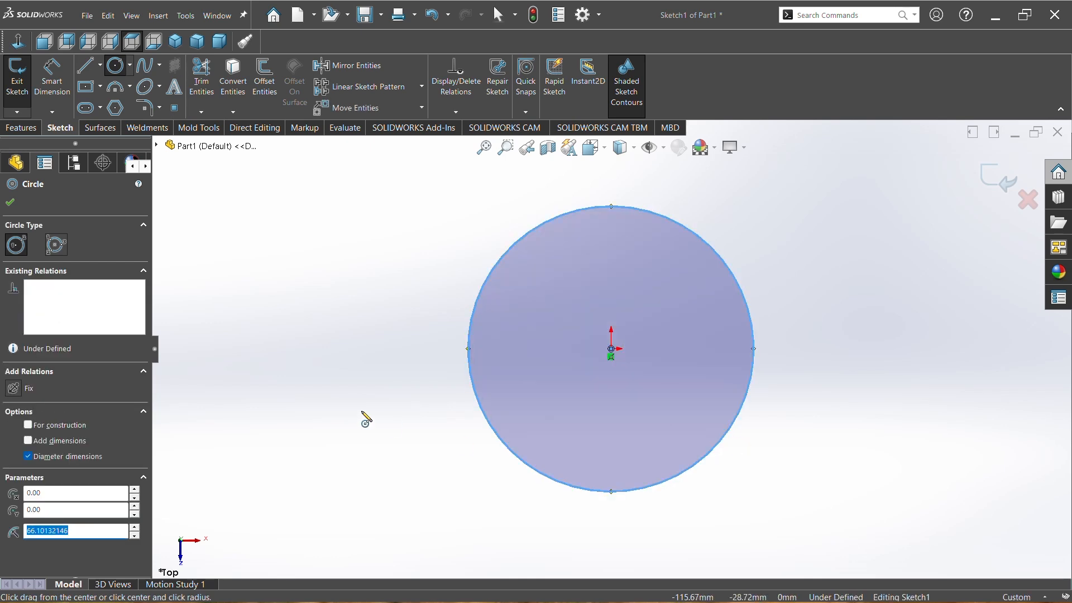
Dimension the circle's diameter as 100 mm, entering 100 as the dimension's name as well.
left_click(52, 75)
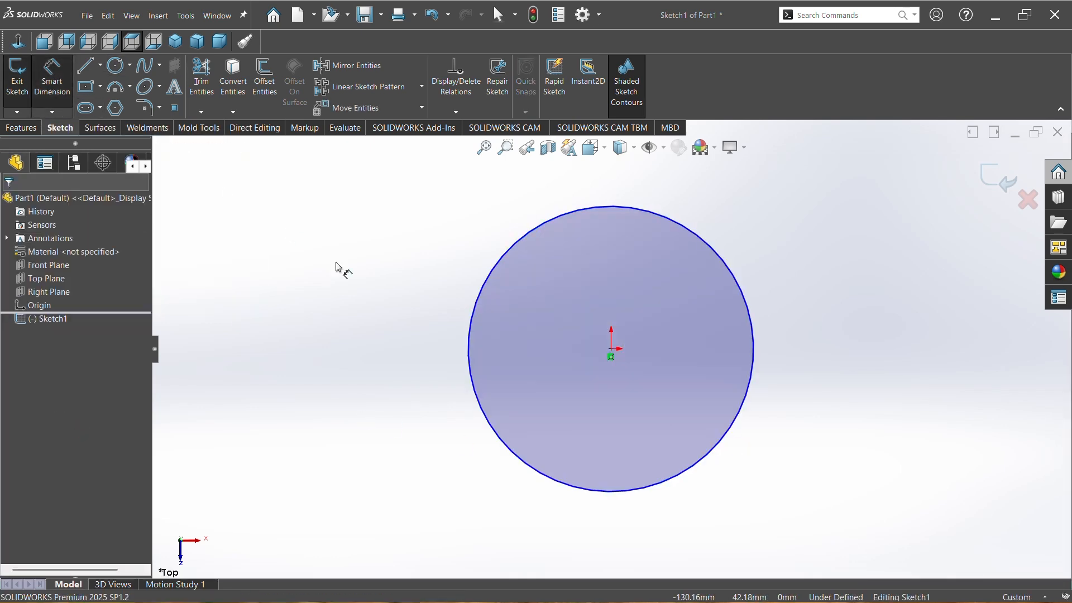
left_click(619, 492)
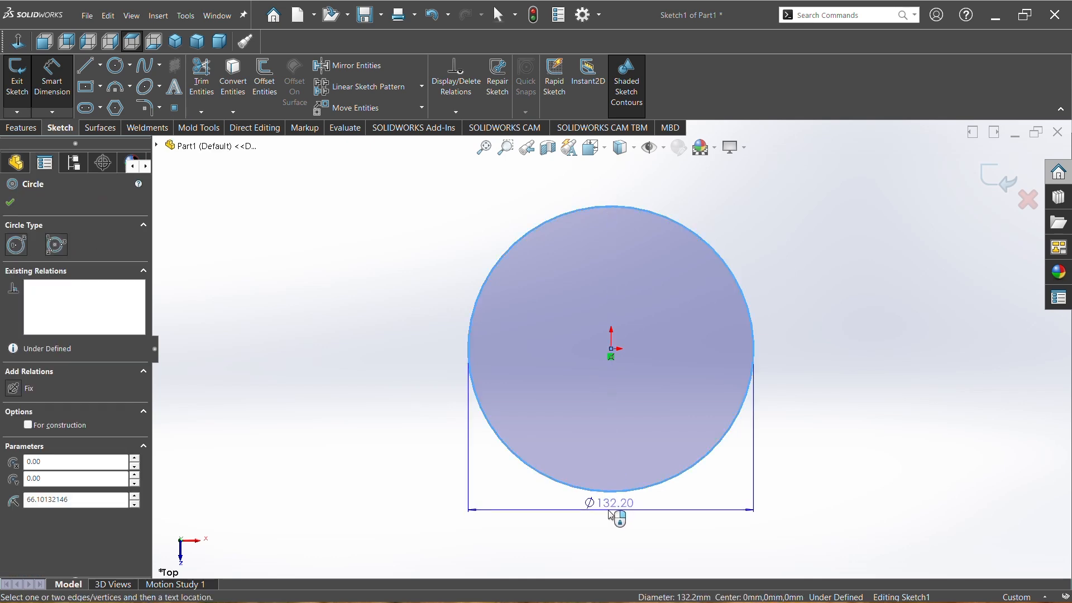
left_click(616, 518)
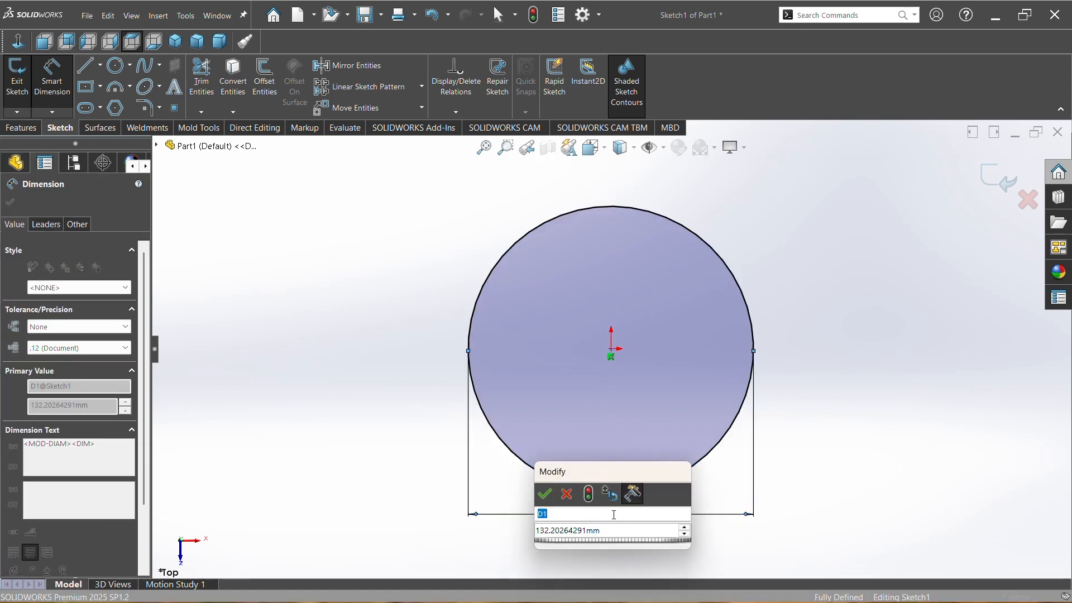
type("100")
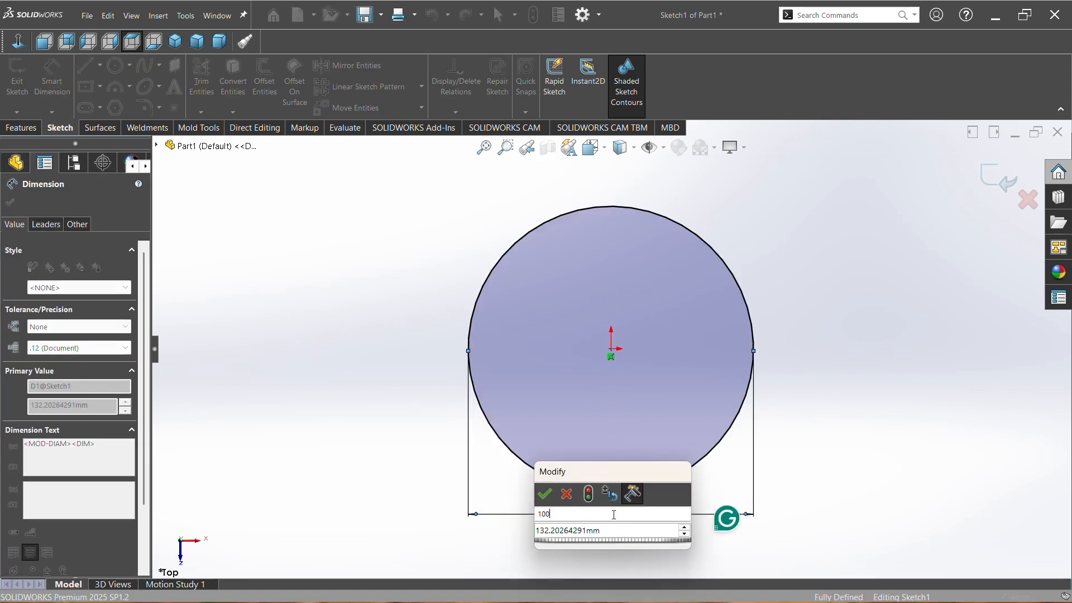
key("Tab")
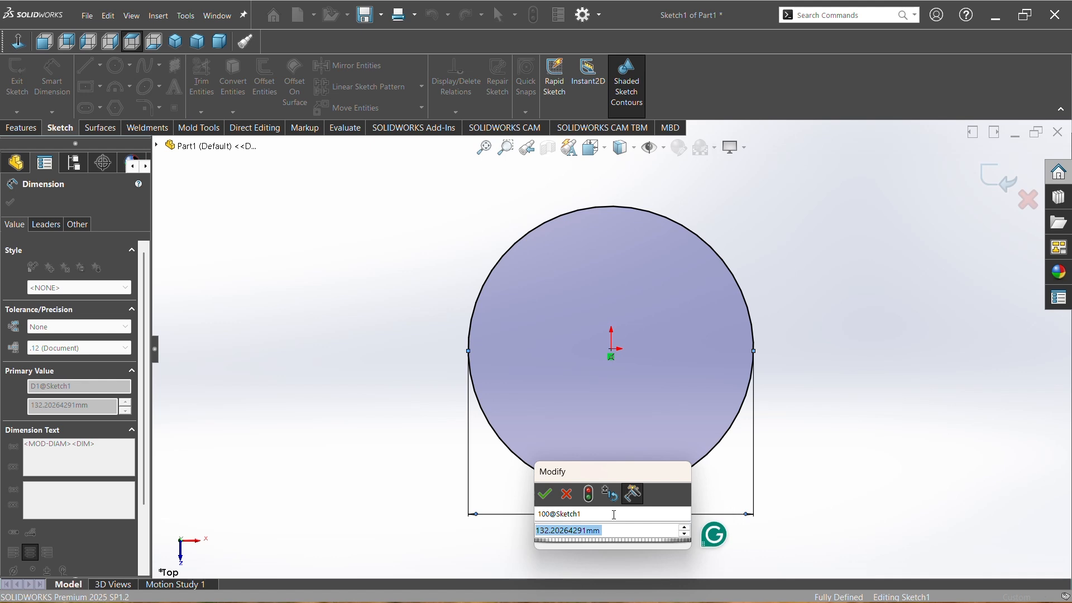
type("1")
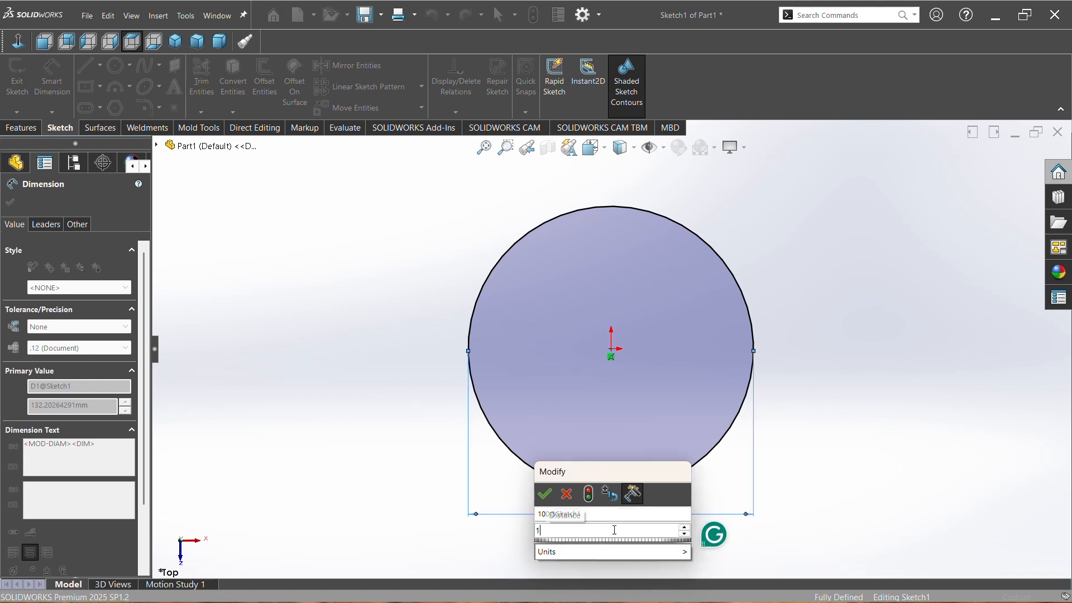
type("00")
key("Return")
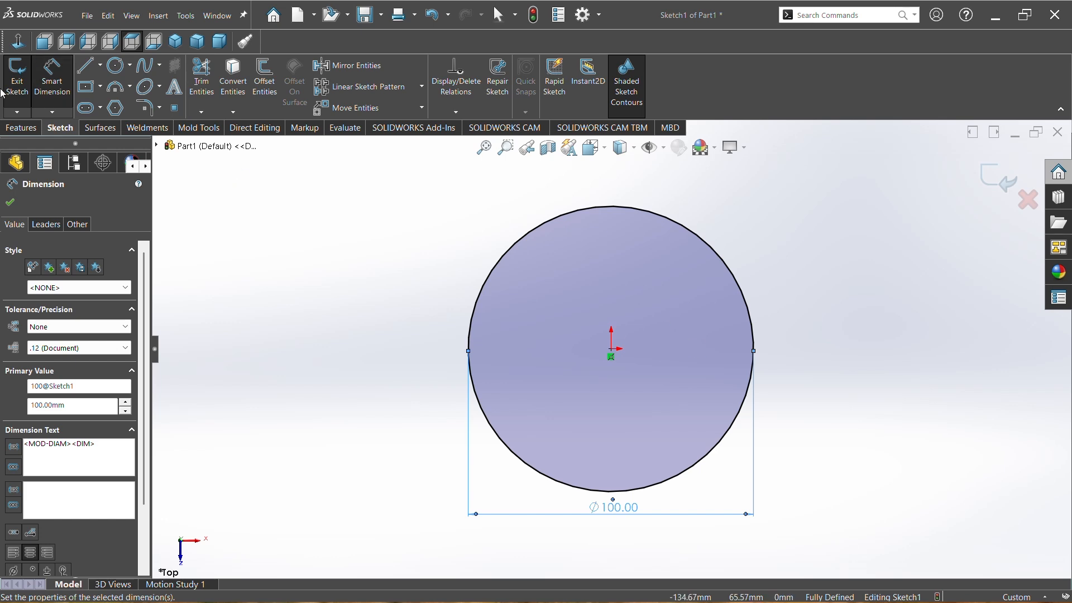
left_click(11, 203)
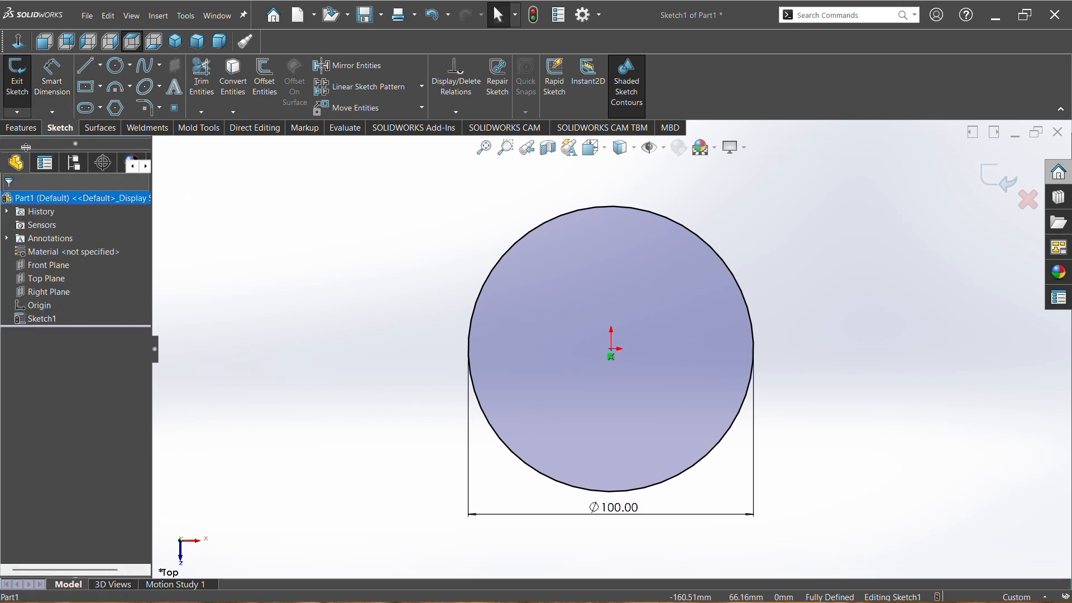
Extrude the circle into a solid cylinder with a Blind depth of 50 mm from the sketch plane.
left_click(20, 127)
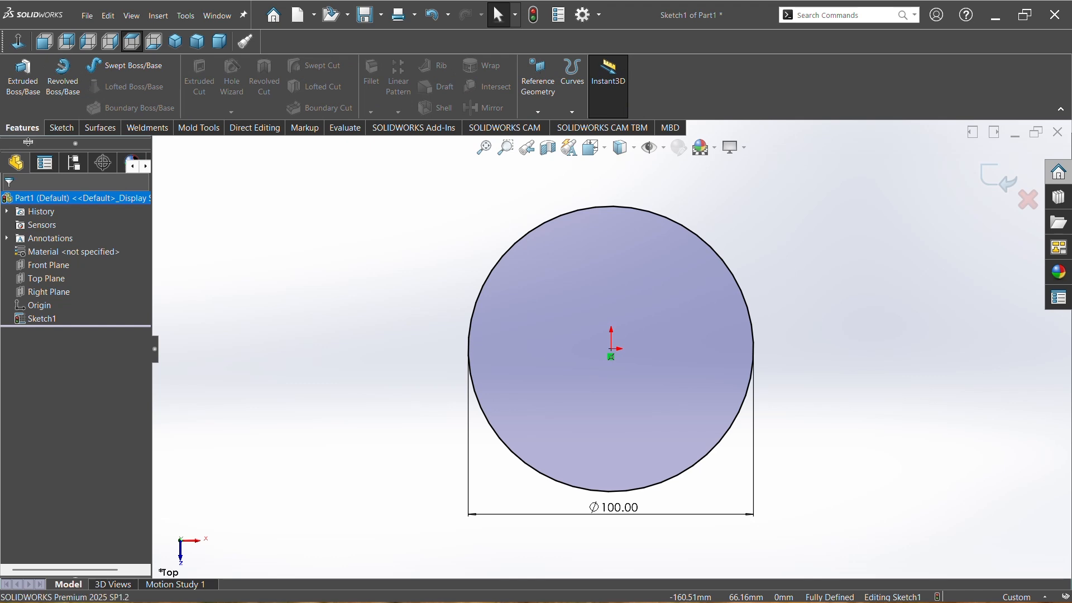
left_click(32, 104)
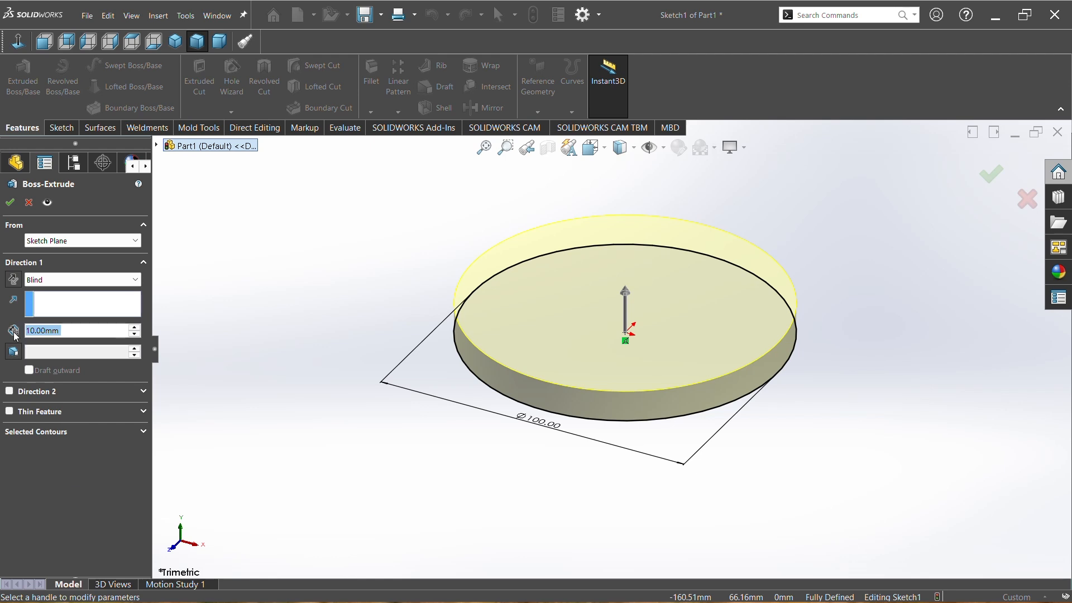
left_click(69, 333)
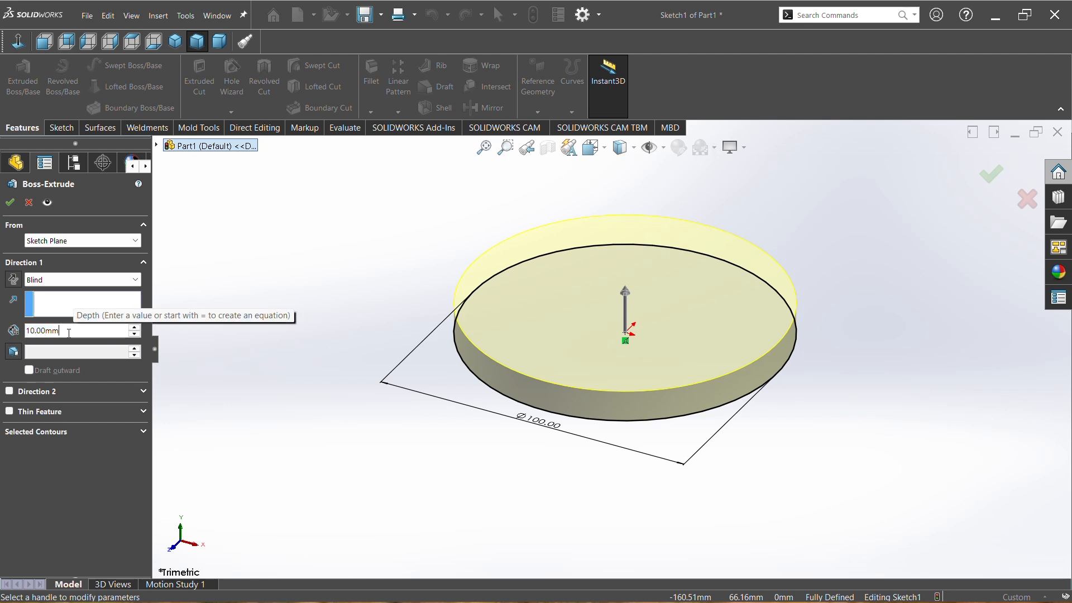
double_click(69, 332)
type("50")
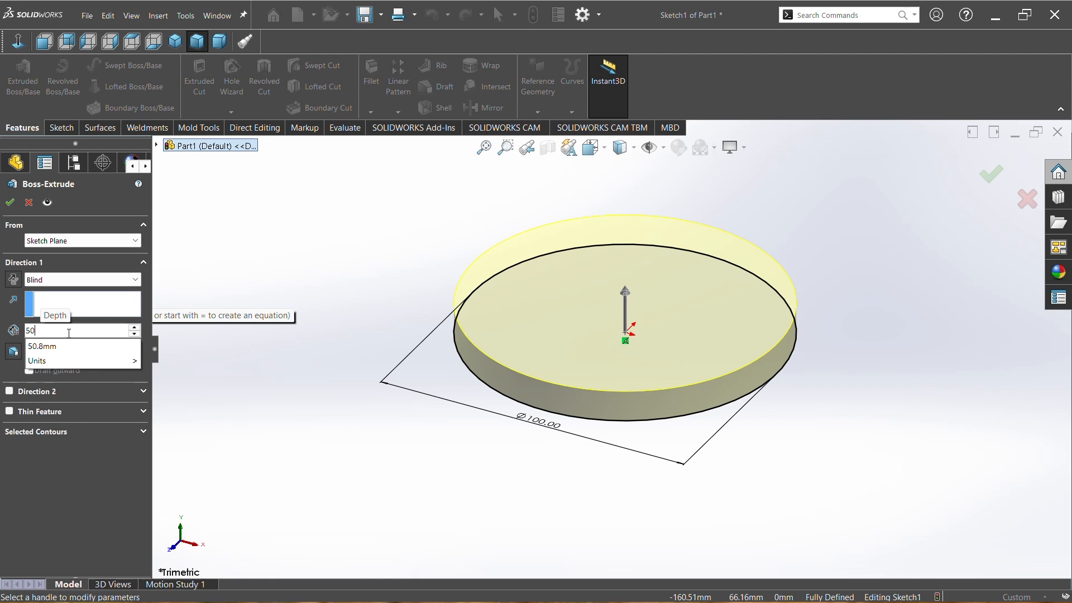
key("Return")
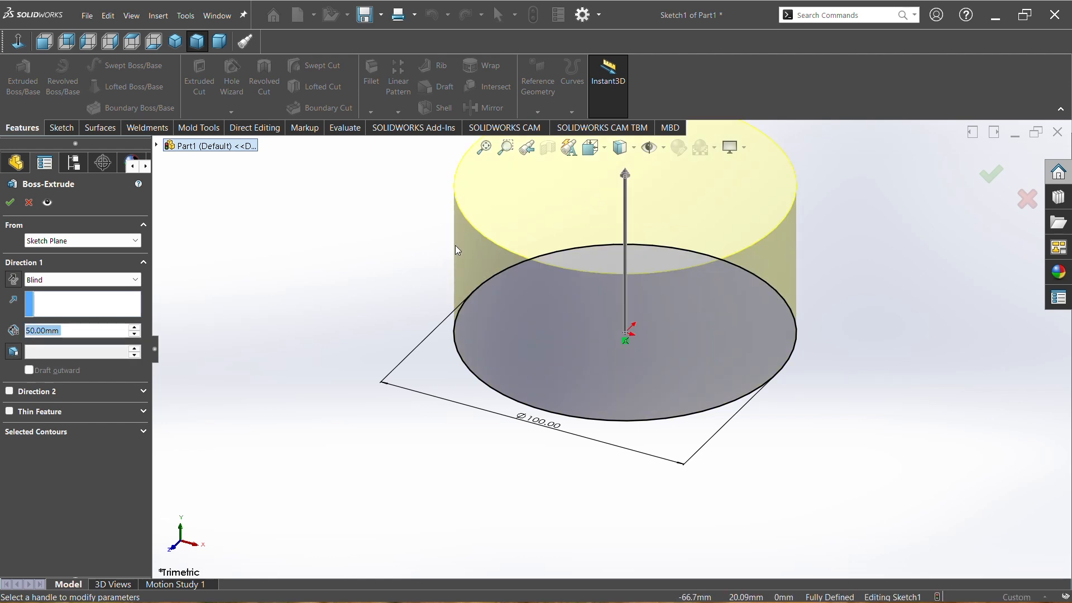
middle_click_drag(465, 242, 405, 302, "ctrl")
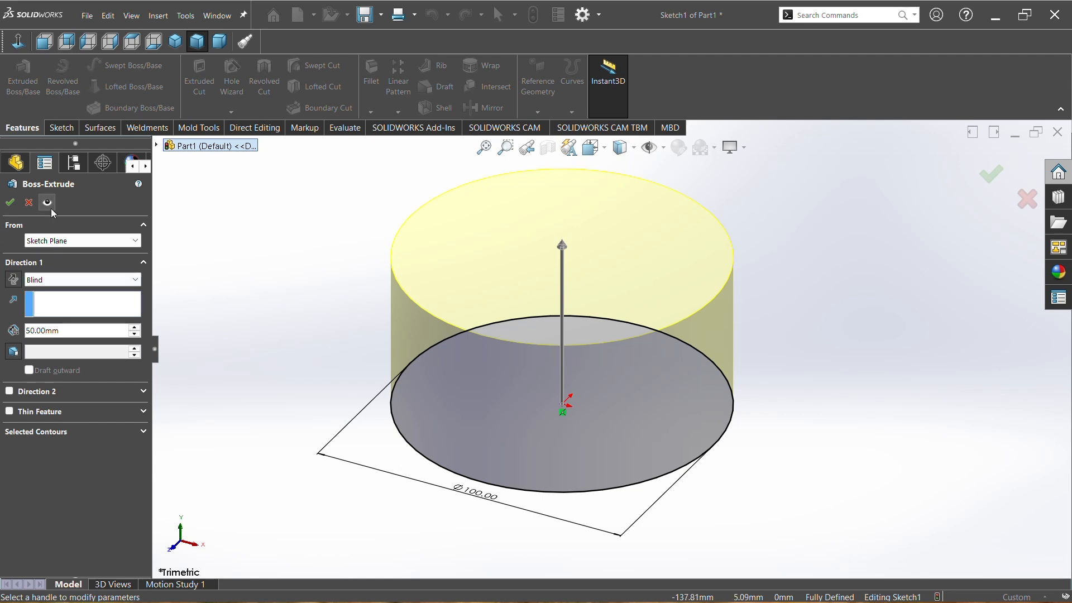
left_click(10, 207)
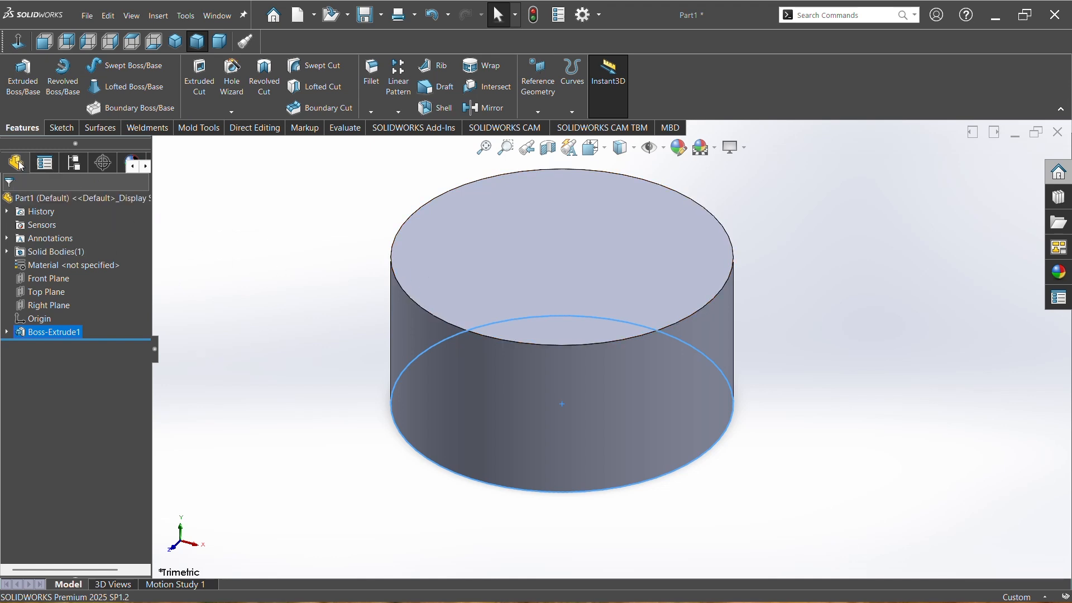
Edit the cylinder's extrusion, checking its start and end condition options and adding a 50 mm Blind extrusion in Direction 2.
right_click(34, 333)
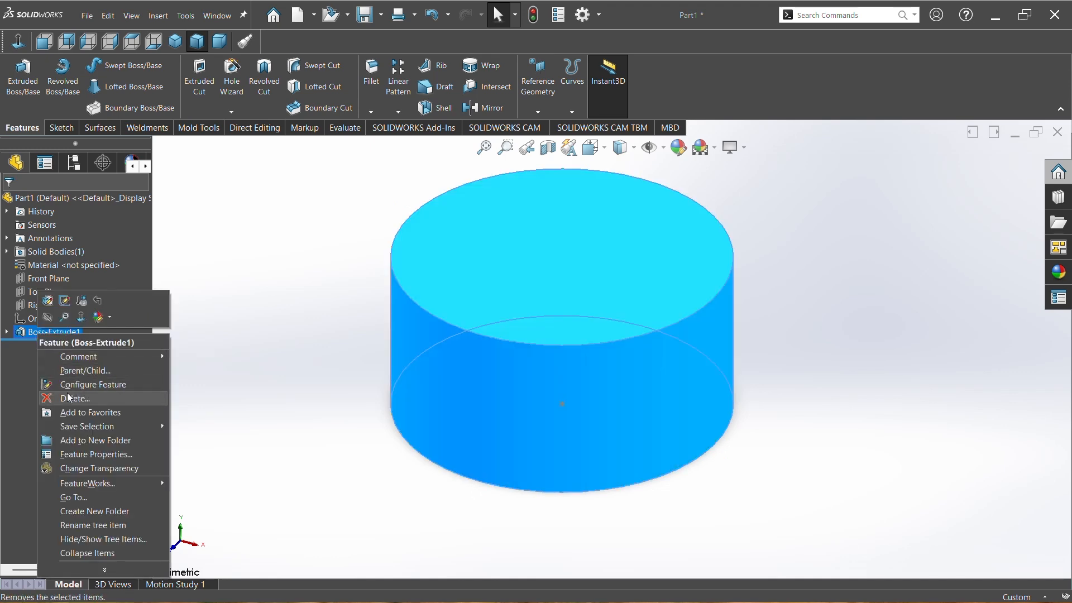
left_click(63, 300)
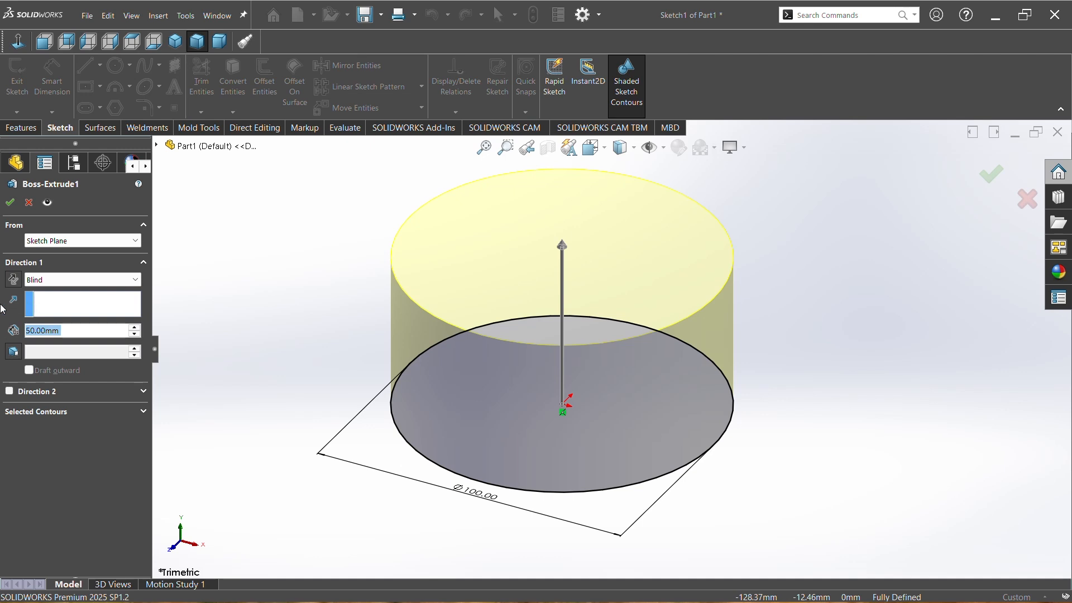
left_click(78, 241)
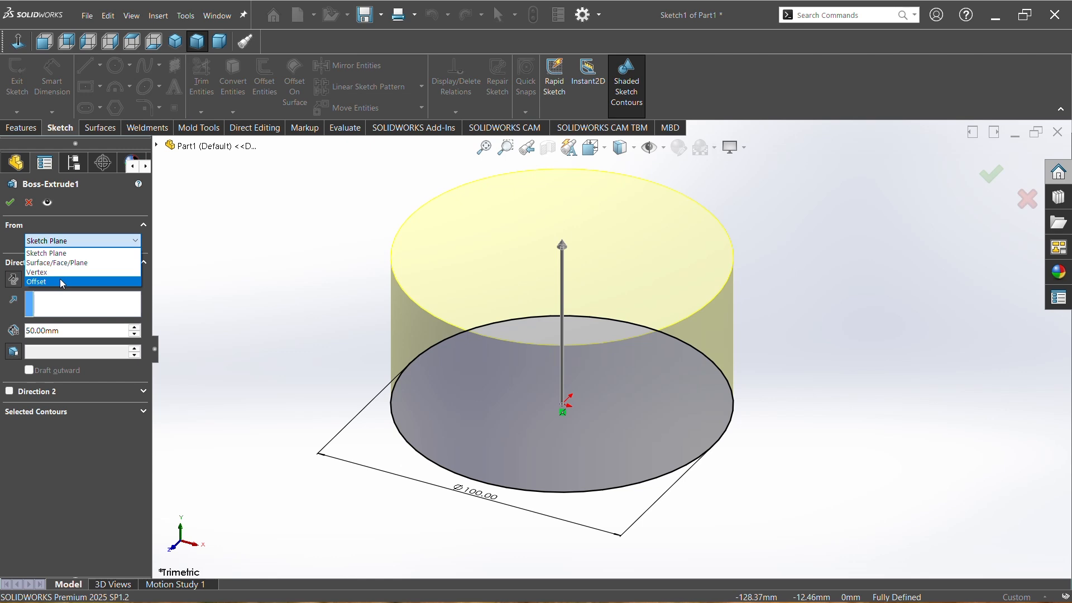
left_click(47, 451)
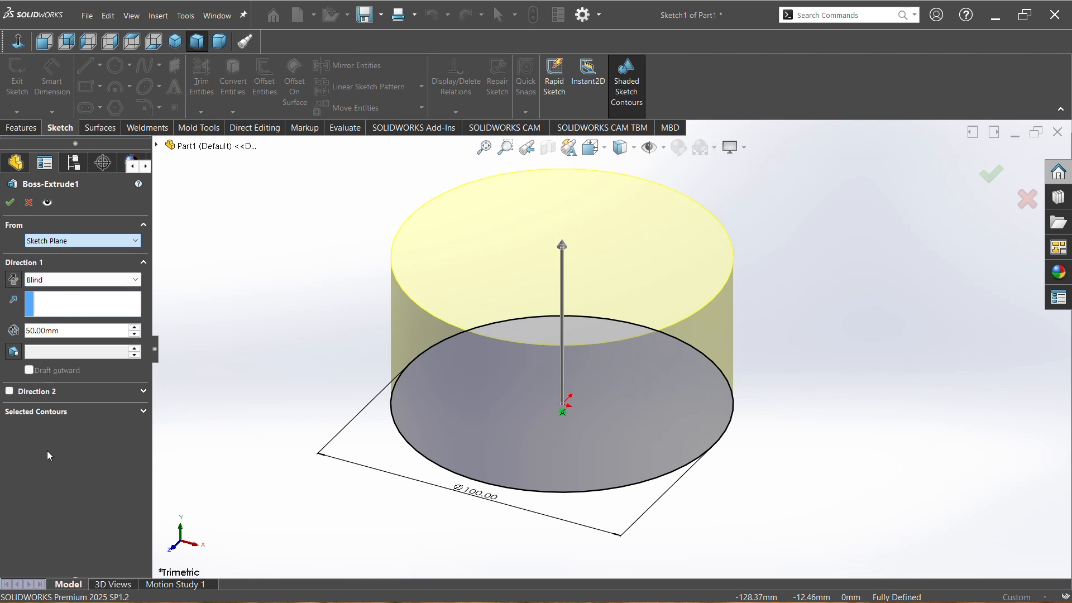
left_click(60, 286)
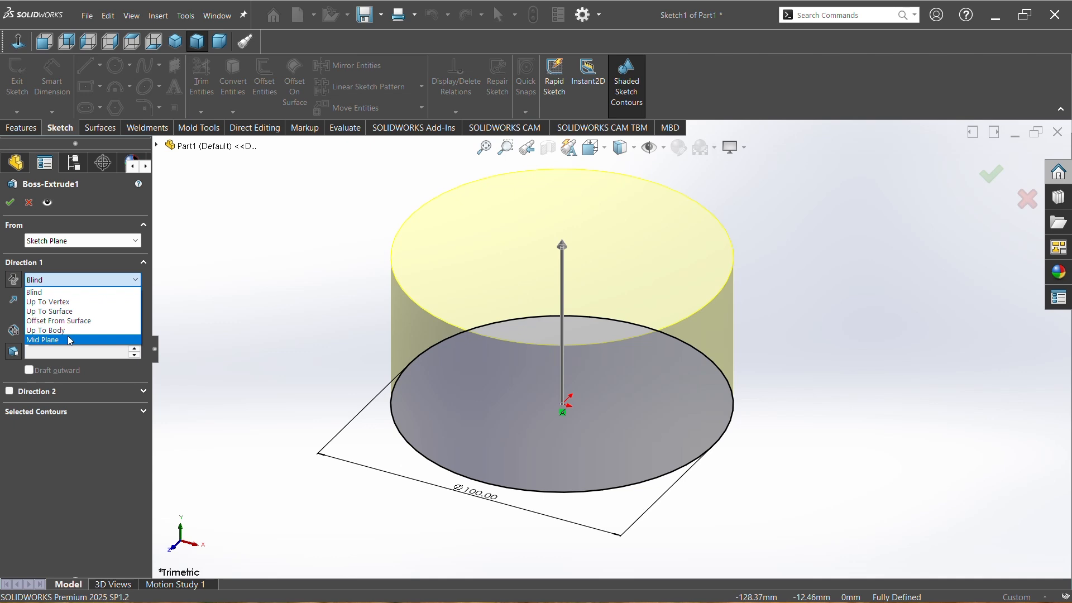
left_click(65, 477)
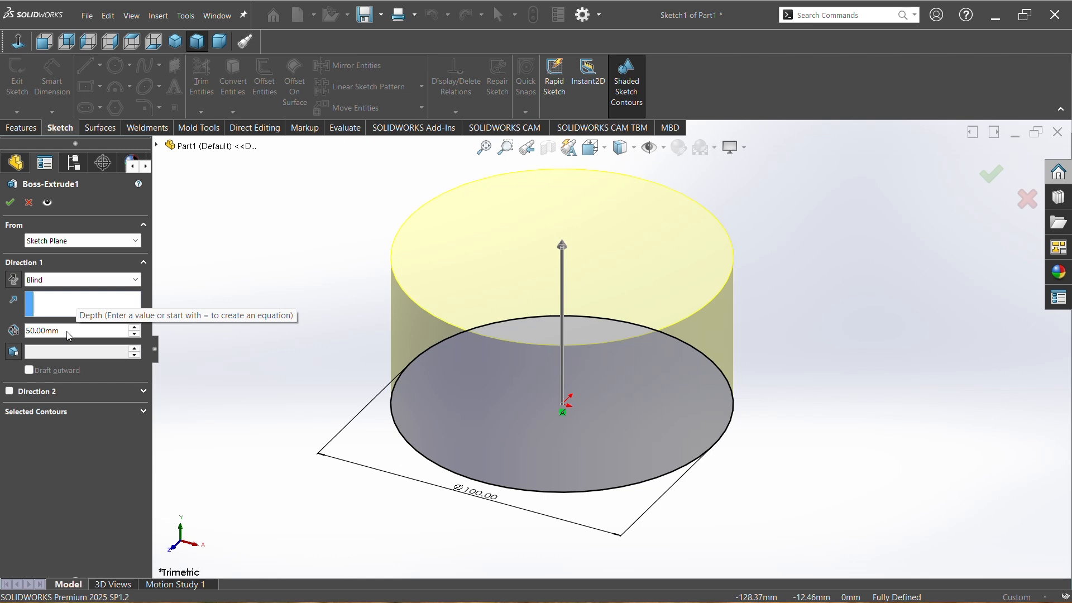
left_click(144, 392)
left_click(10, 391)
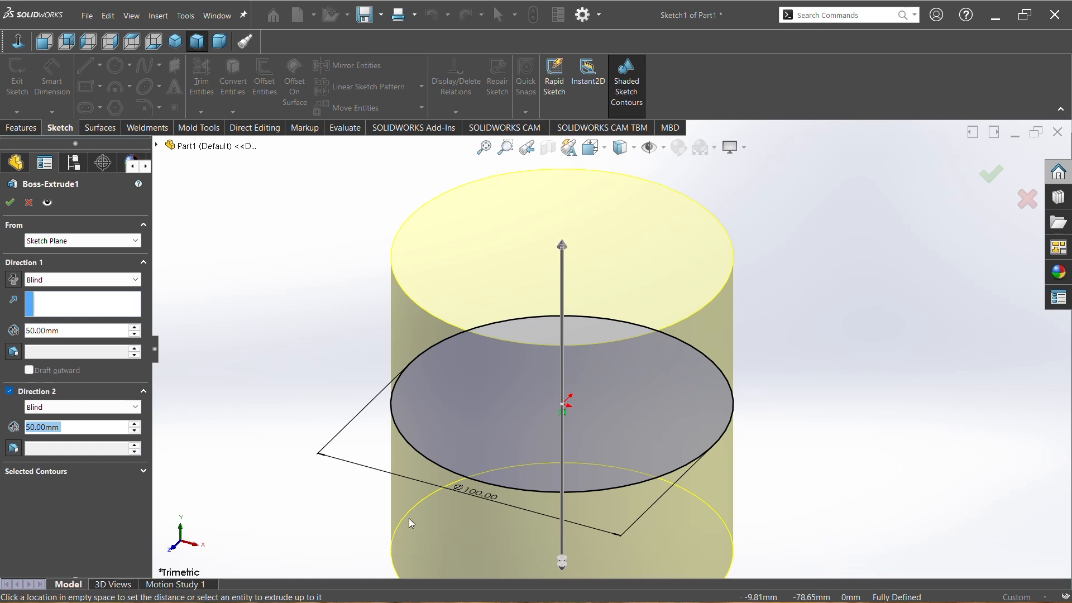
left_click(143, 472)
scroll(582, 353, "up", 2)
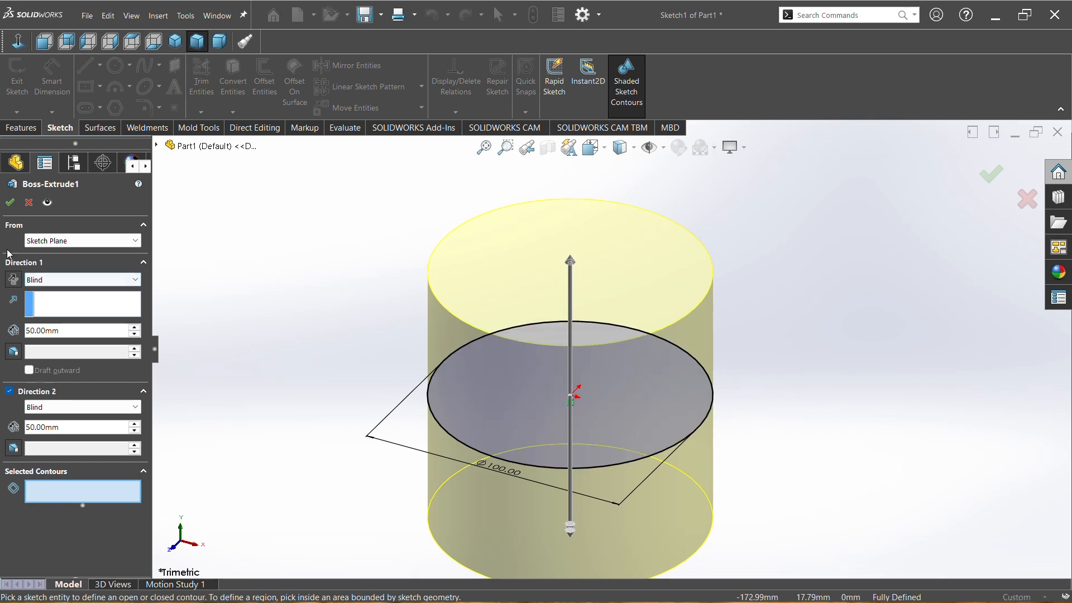
left_click(10, 203)
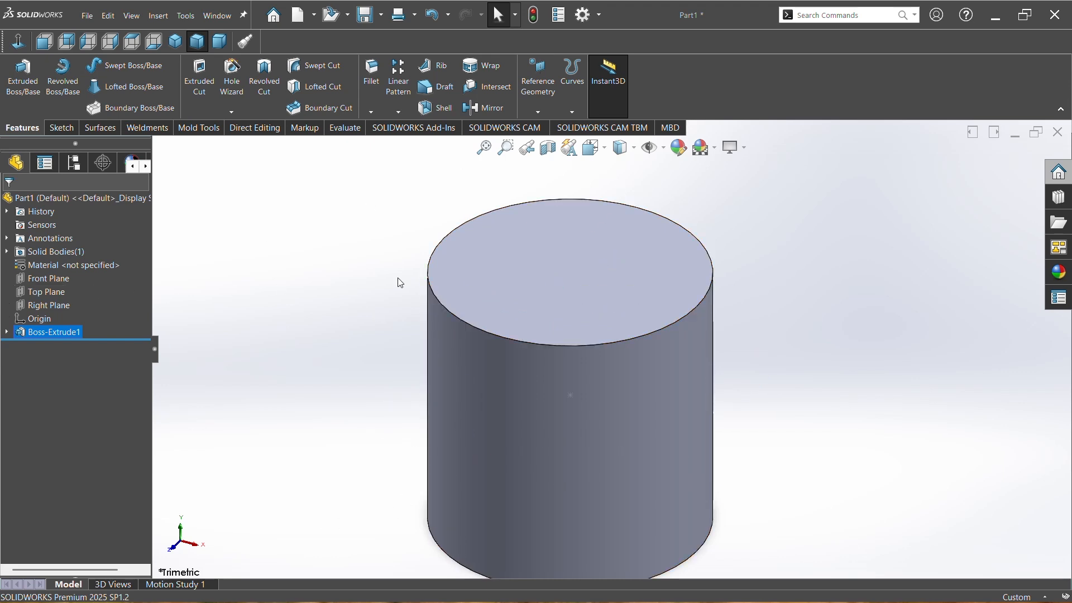
Sketch a center rectangle on the cylinder's top face, centred on the origin and lying inside the circular edge.
left_click(61, 127)
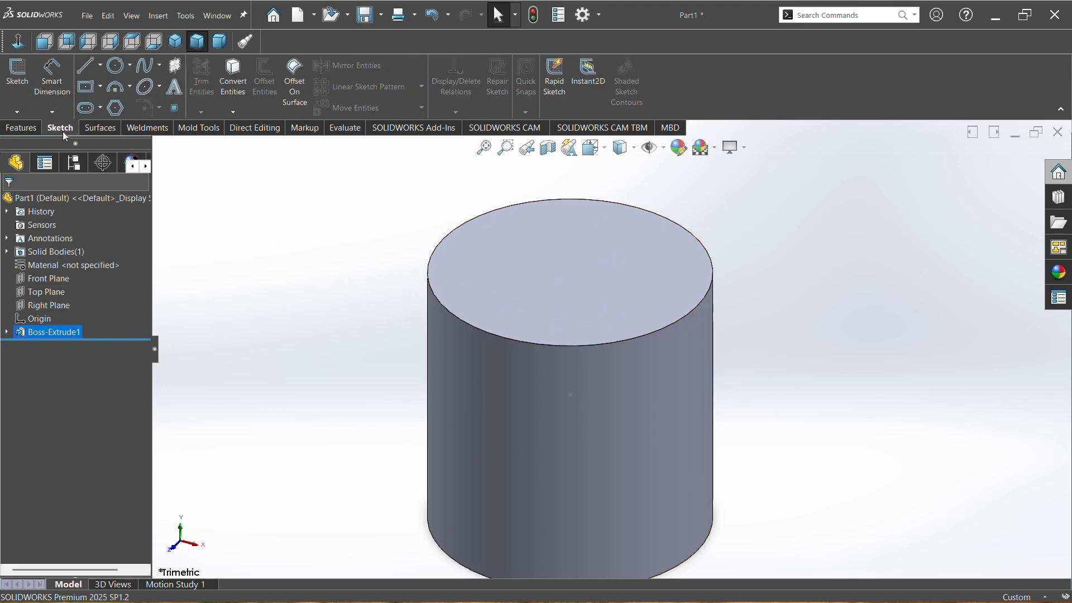
left_click(87, 89)
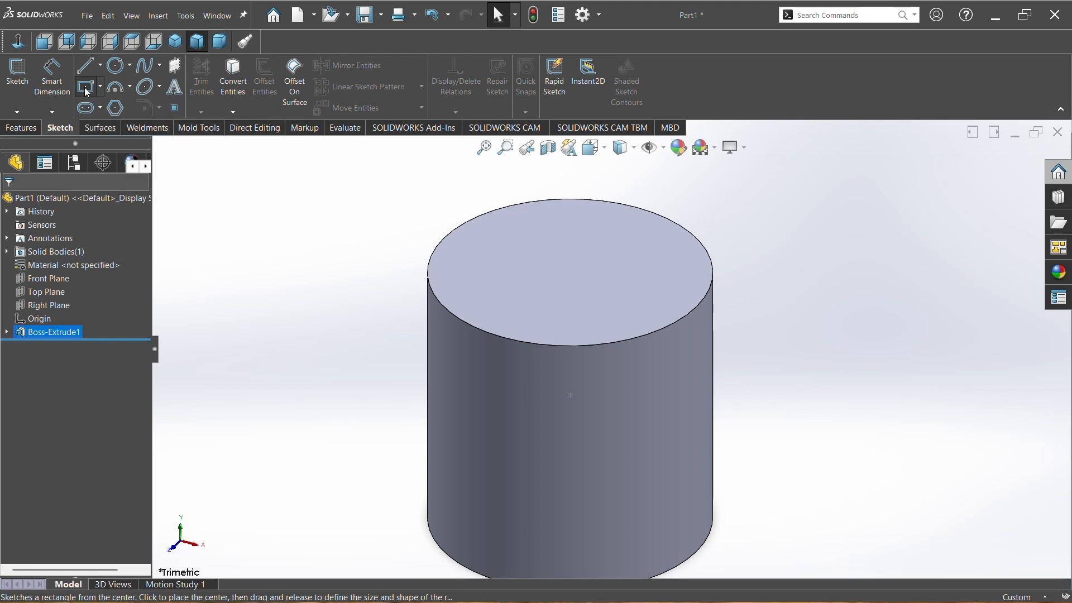
left_click(561, 285)
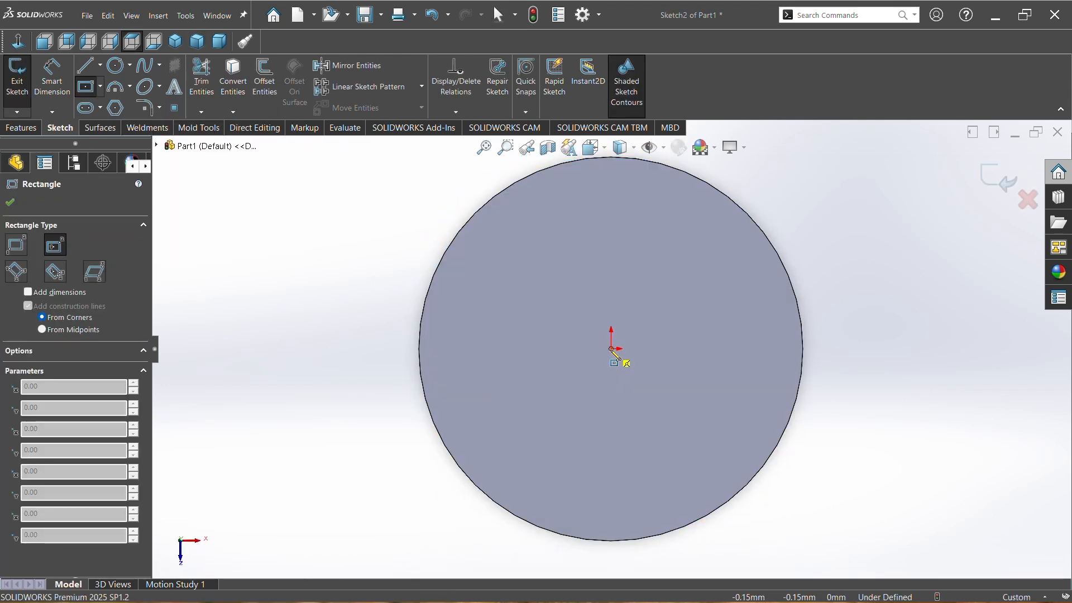
left_click(612, 350)
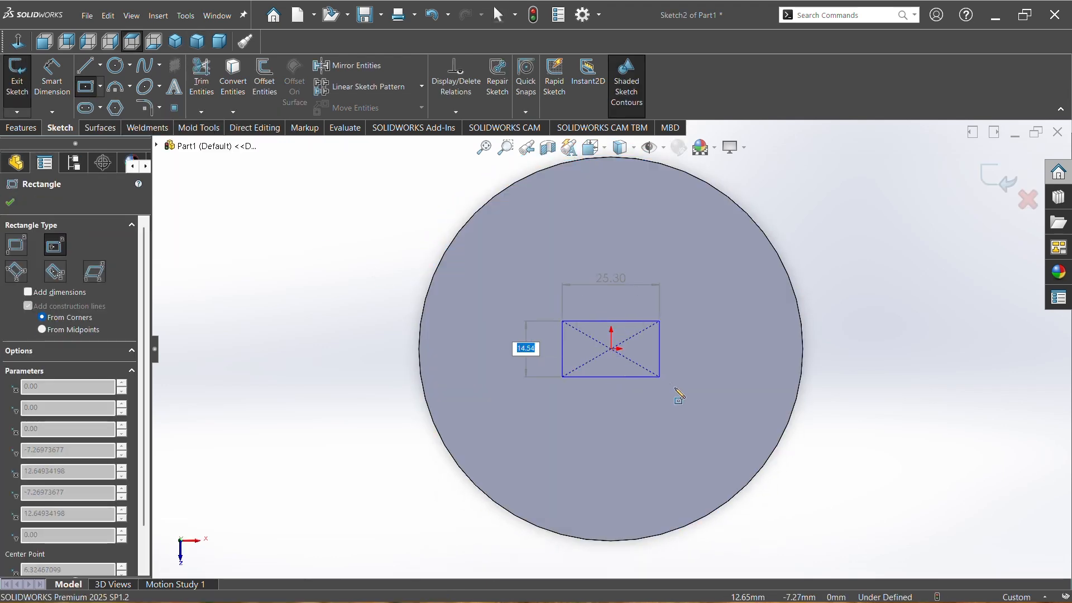
left_click(708, 423)
key("Escape")
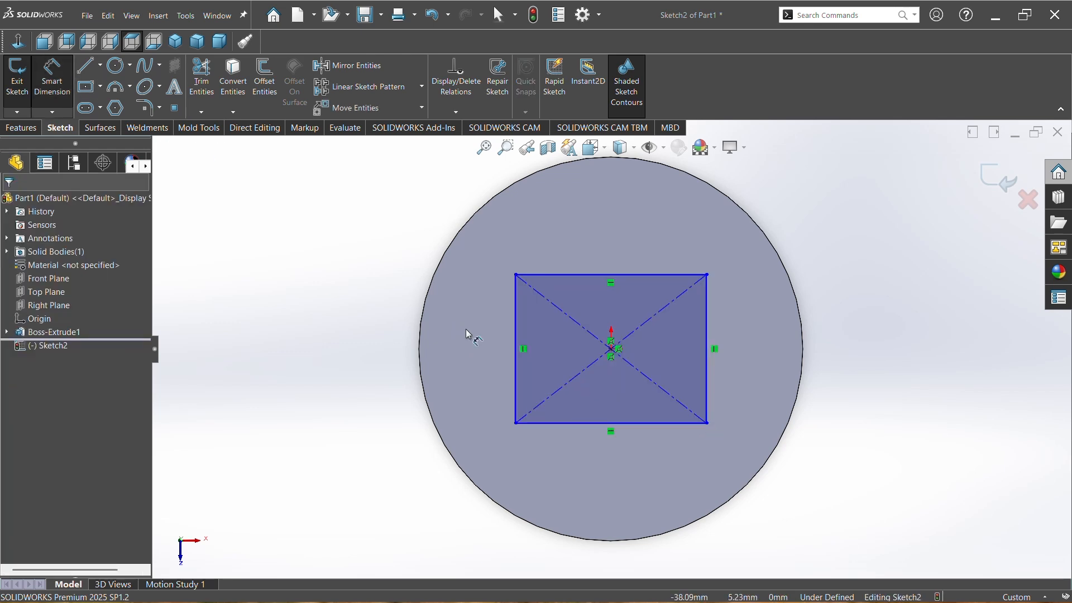
Dimension the centre rectangle's height and width as 50 mm each.
left_click(707, 335)
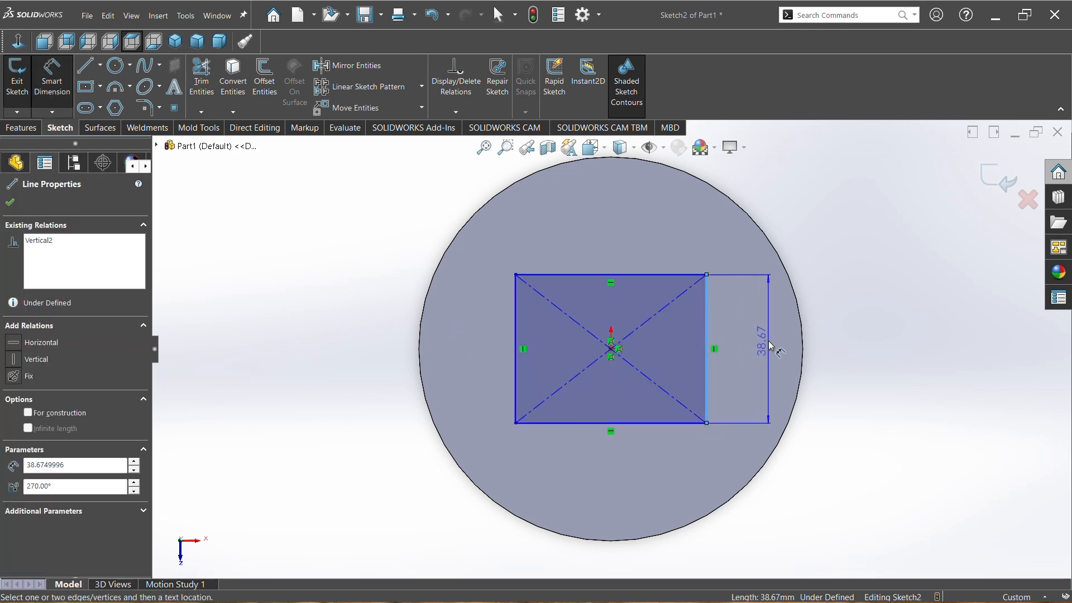
left_click(771, 347)
key("Return")
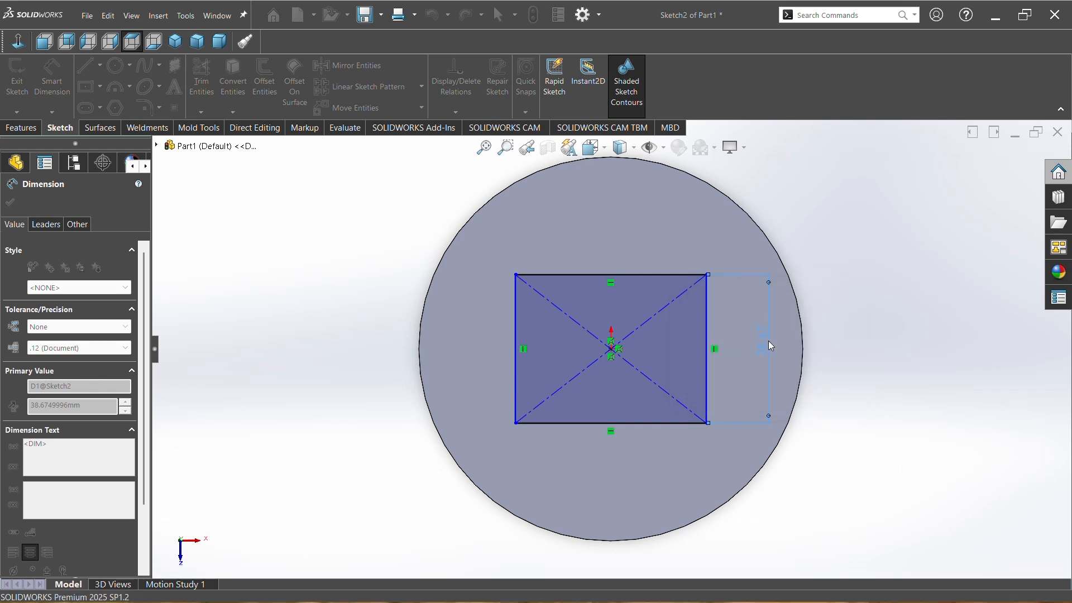
left_click(623, 446)
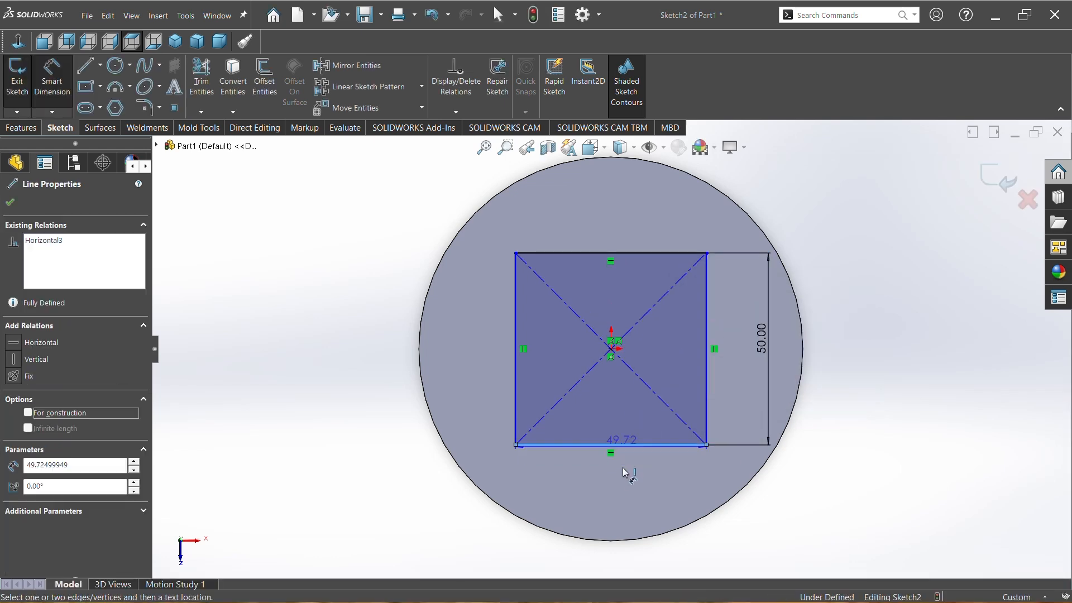
left_click(618, 480)
type("50")
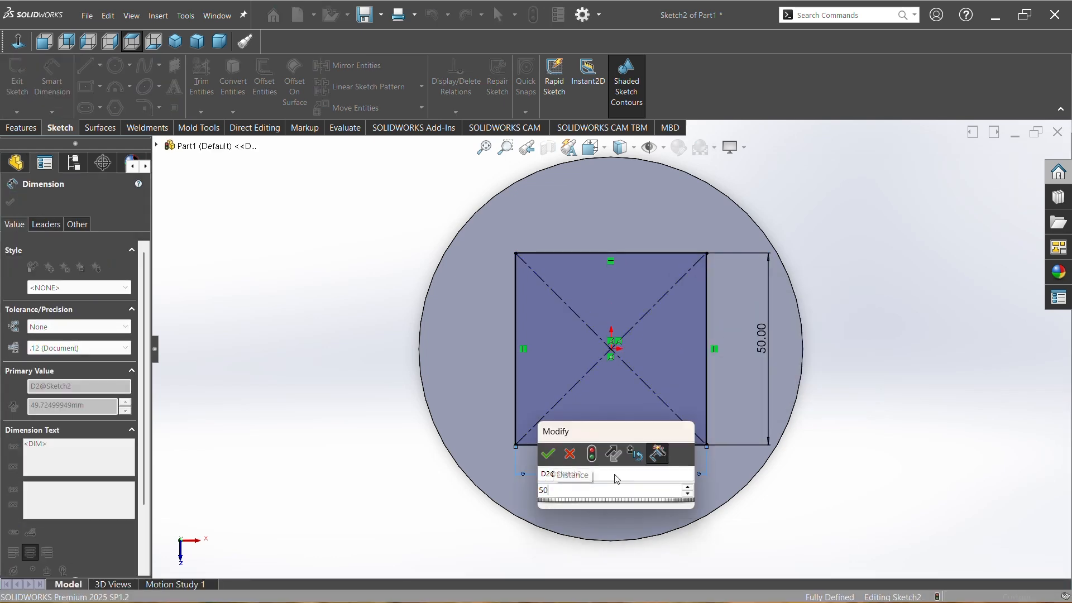
key("Return")
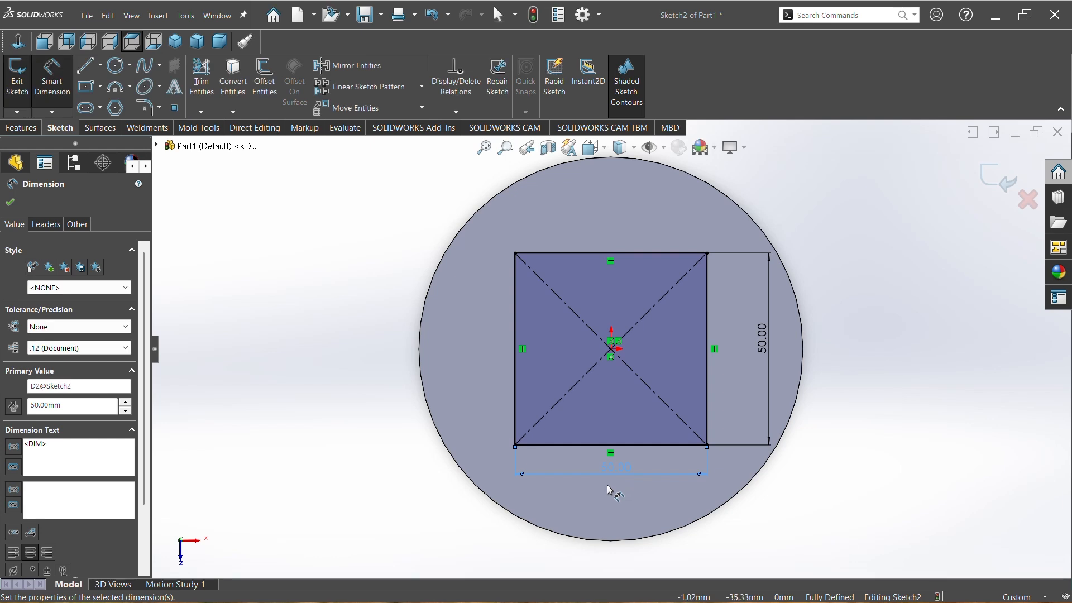
left_click(12, 204)
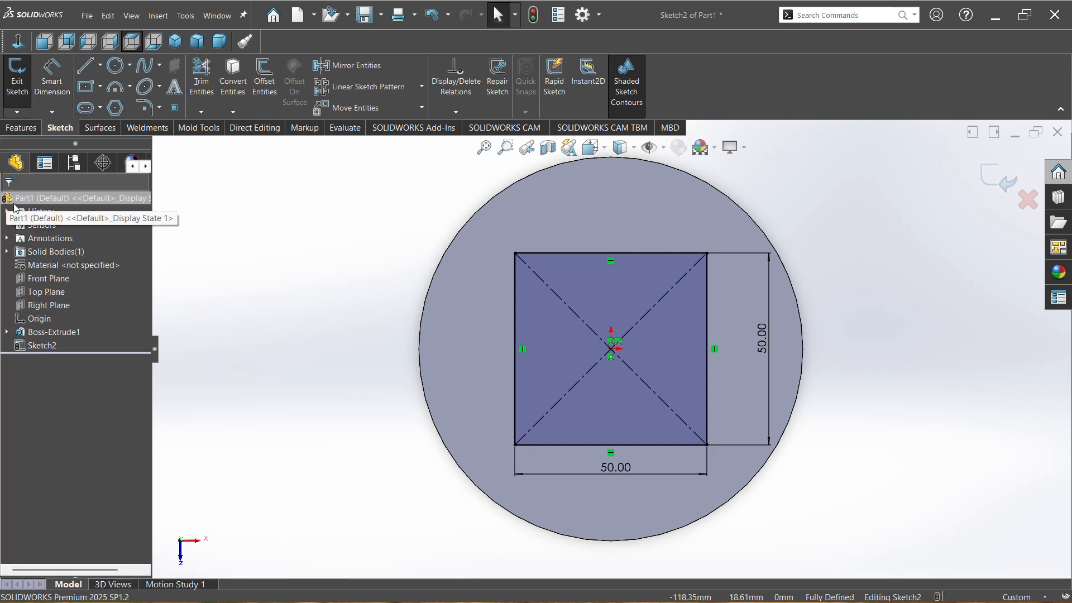
Start an Extruded Cut from the square sketch into the cylinder, with a Blind depth of 40 mm.
left_click(26, 131)
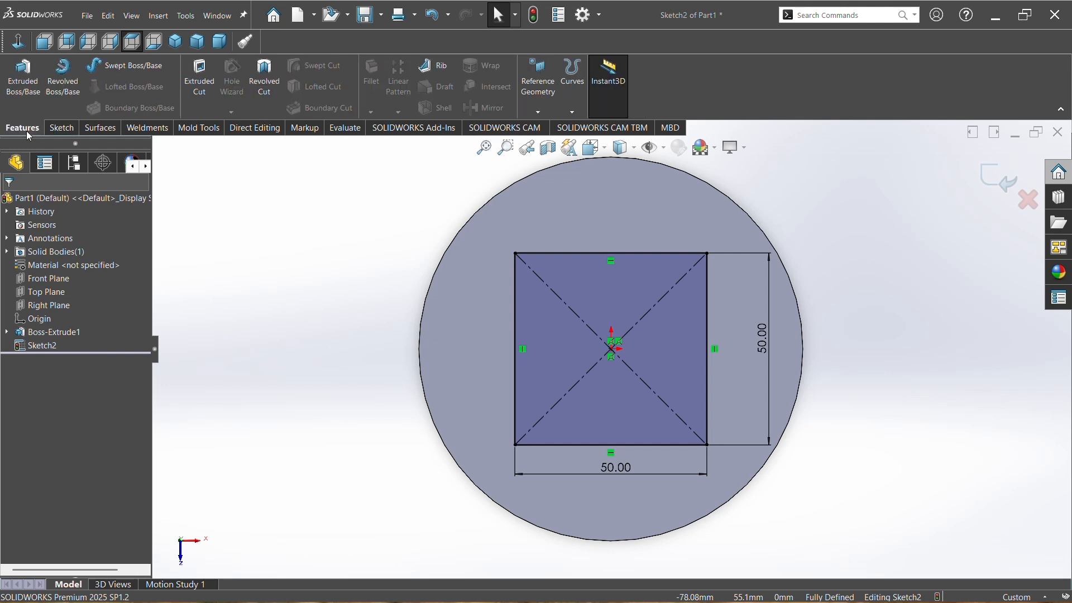
left_click(211, 82)
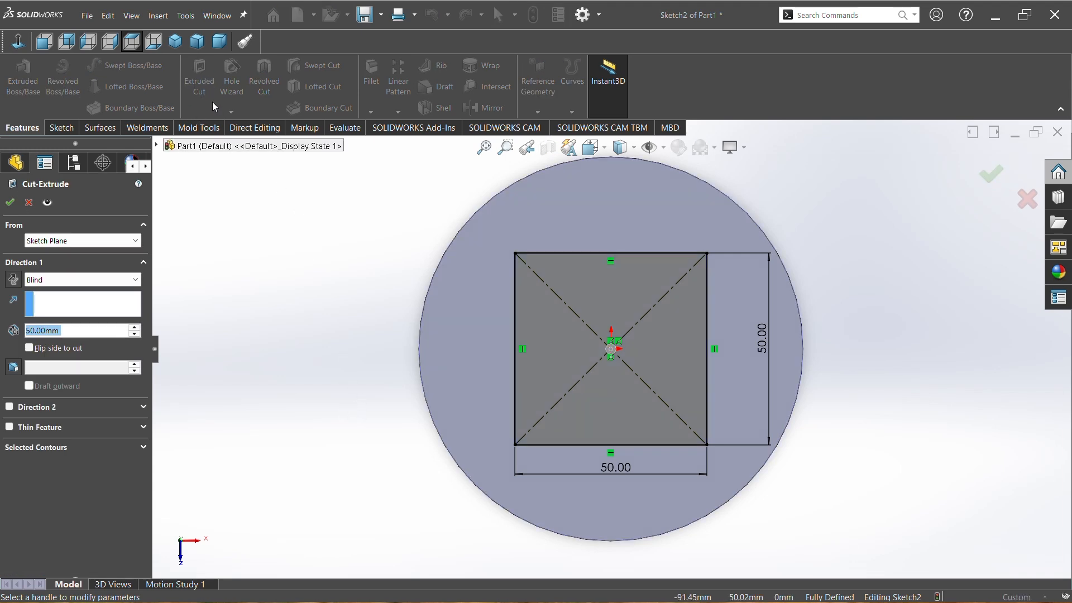
left_click(197, 43)
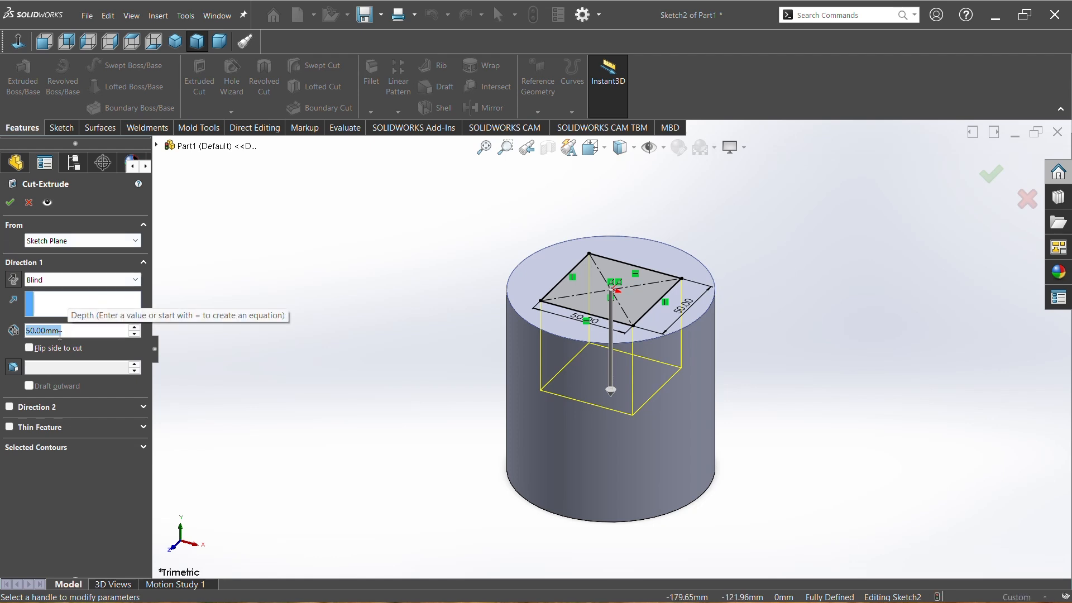
left_click(132, 328)
left_click(131, 328)
left_click(135, 334)
left_click(136, 334)
left_click(136, 334)
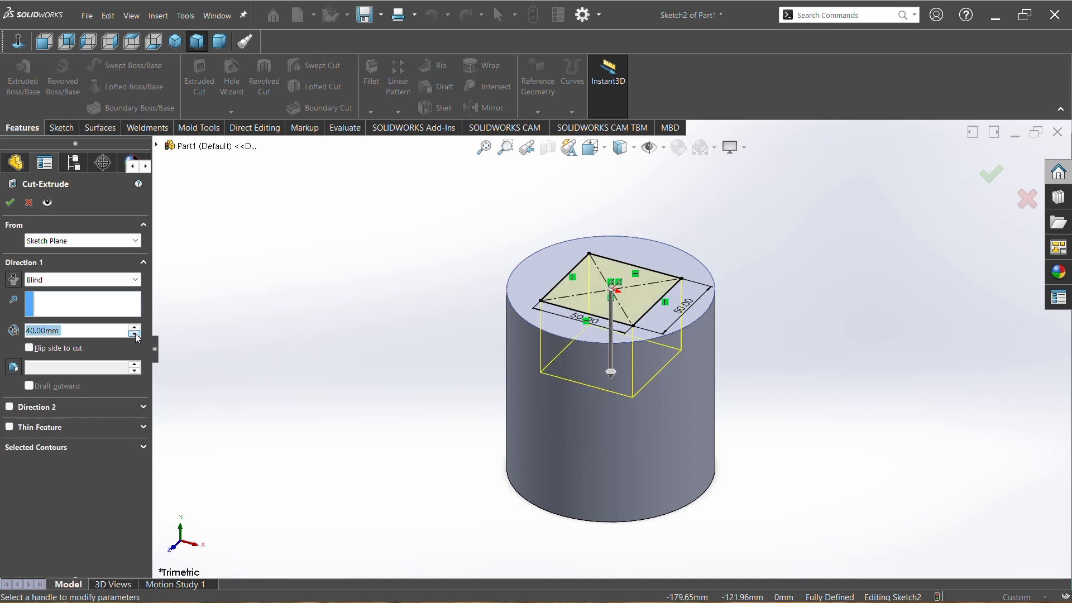
Try the Through All and Through All - Both end conditions for the square cut.
left_click(127, 282)
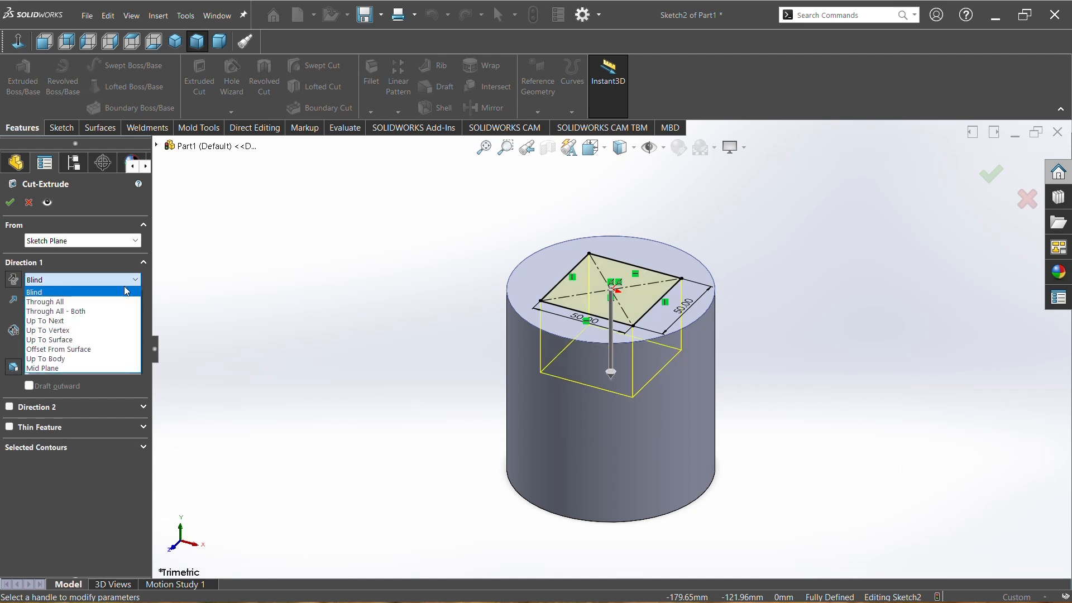
left_click(84, 302)
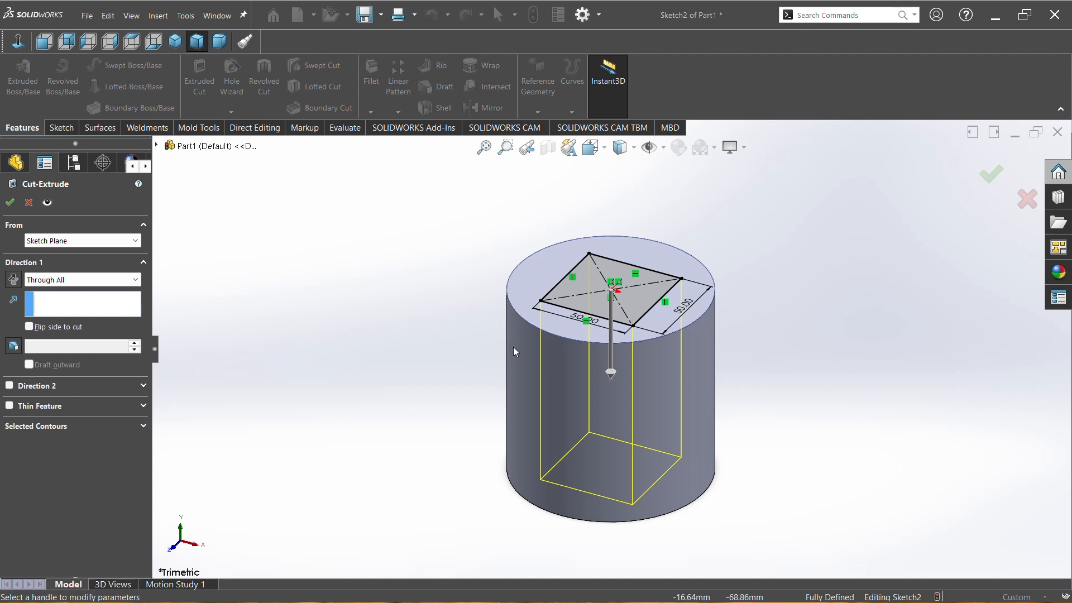
left_click(83, 280)
left_click(82, 311)
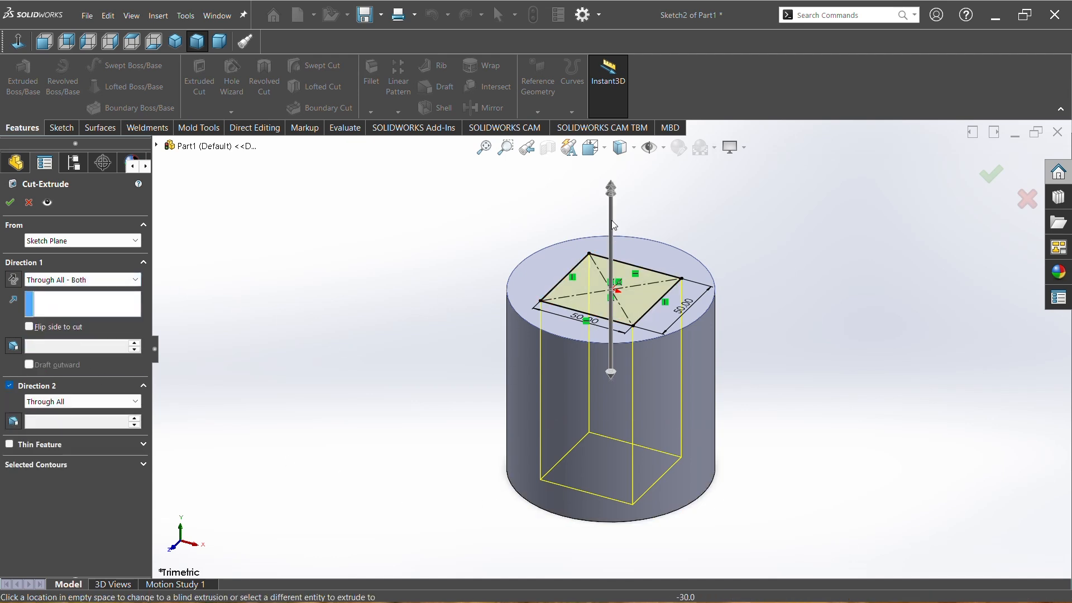
Try the Up To Next end condition for the cut, selecting the cylinder's bottom face as the direction reference.
left_click(82, 281)
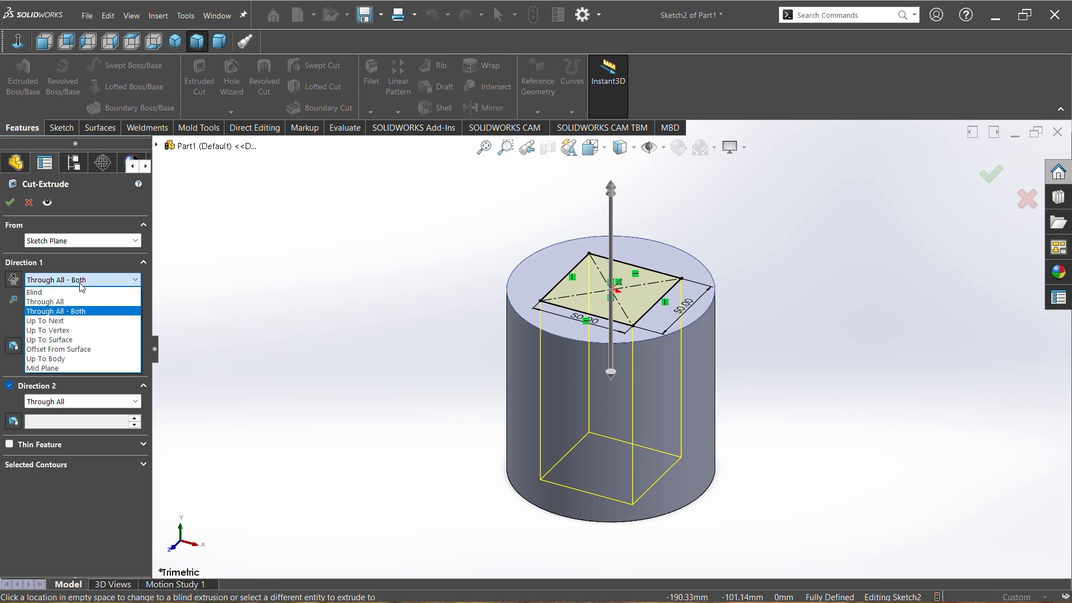
left_click(79, 320)
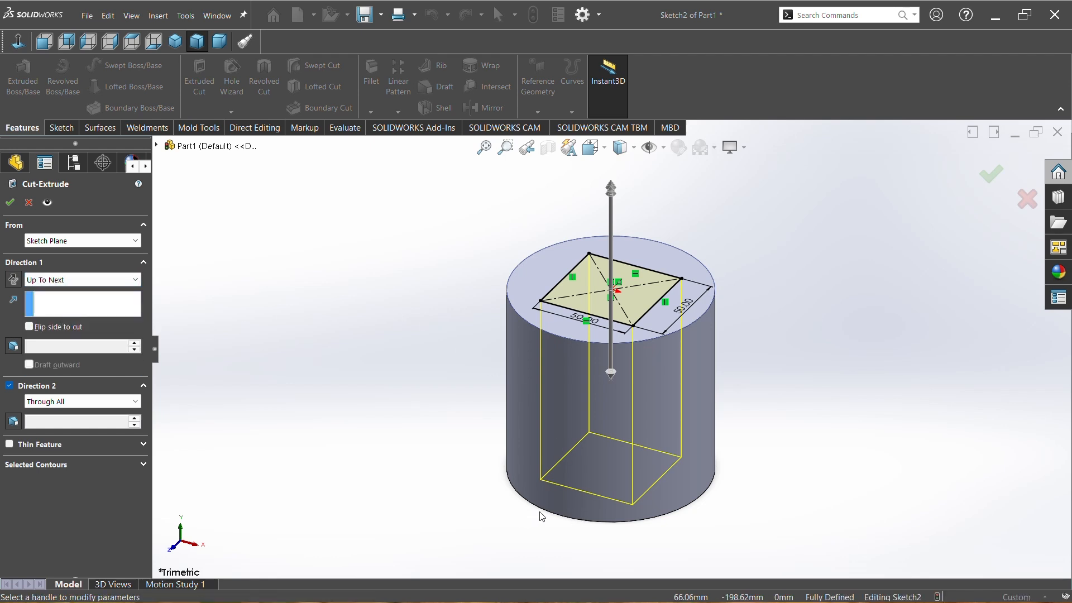
scroll(543, 517, "down", 5)
scroll(563, 378, "up", 5)
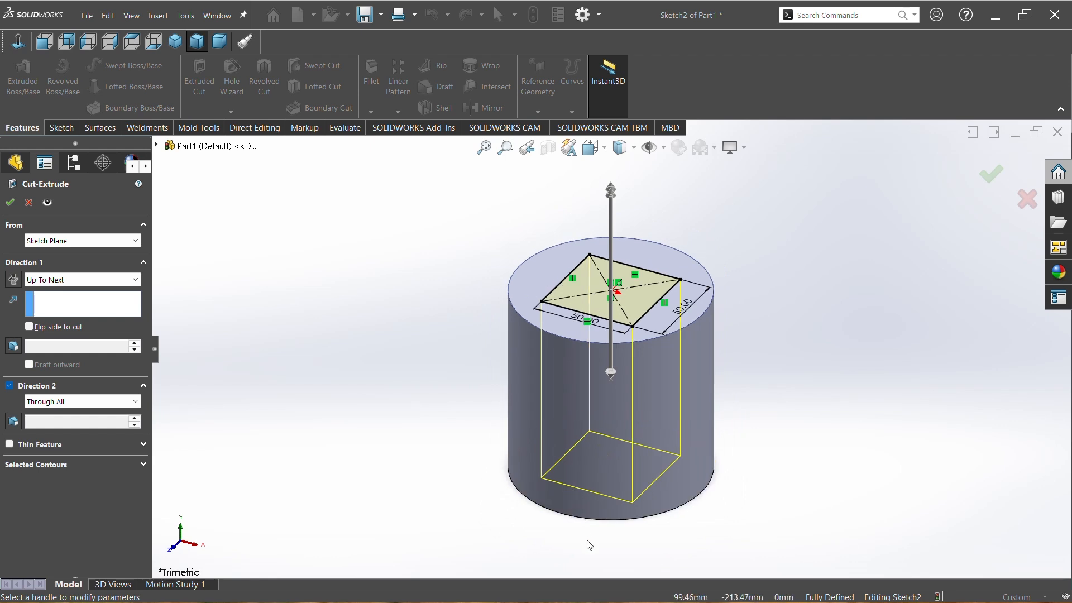
middle_click_drag(590, 545, 589, 487, "ctrl")
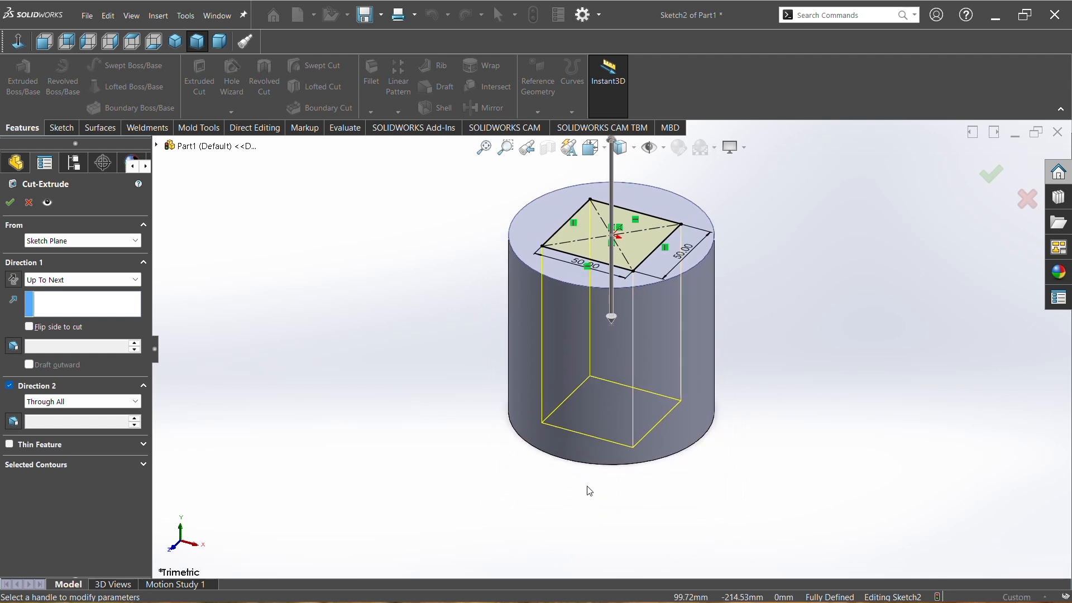
key("f")
middle_click_drag(629, 488, 609, 329)
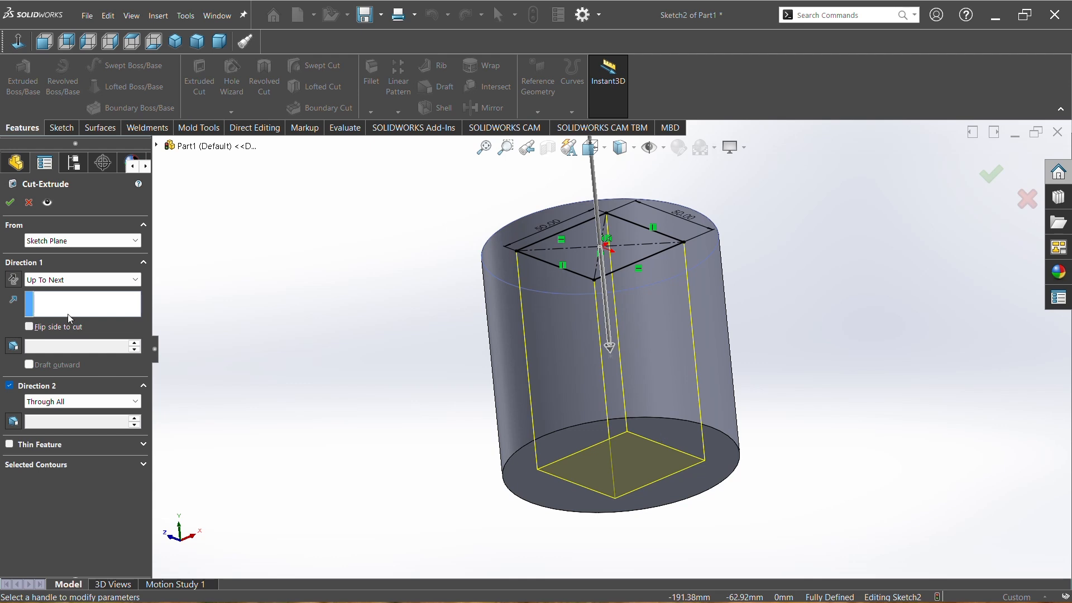
left_click(589, 435)
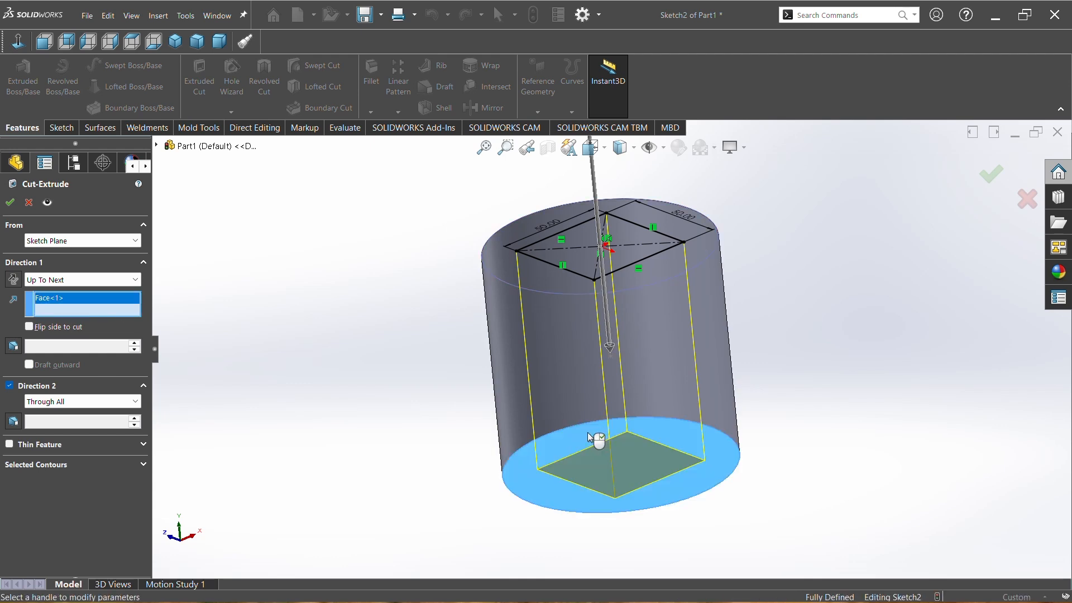
Try the Up To Vertex end condition, then Mid Plane with a depth of 61 mm for the cut.
left_click(77, 280)
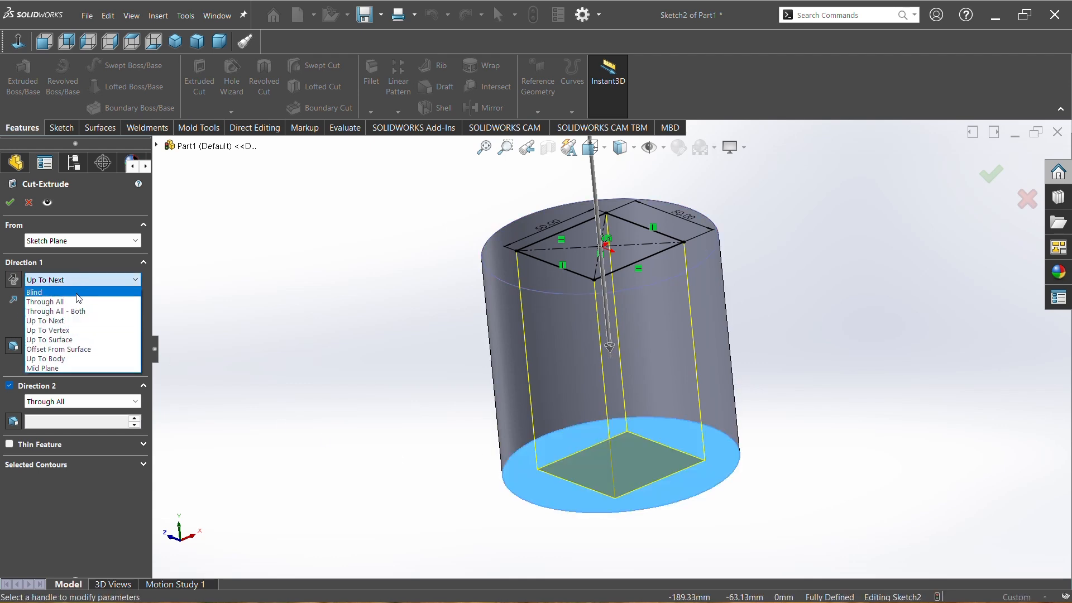
left_click(73, 330)
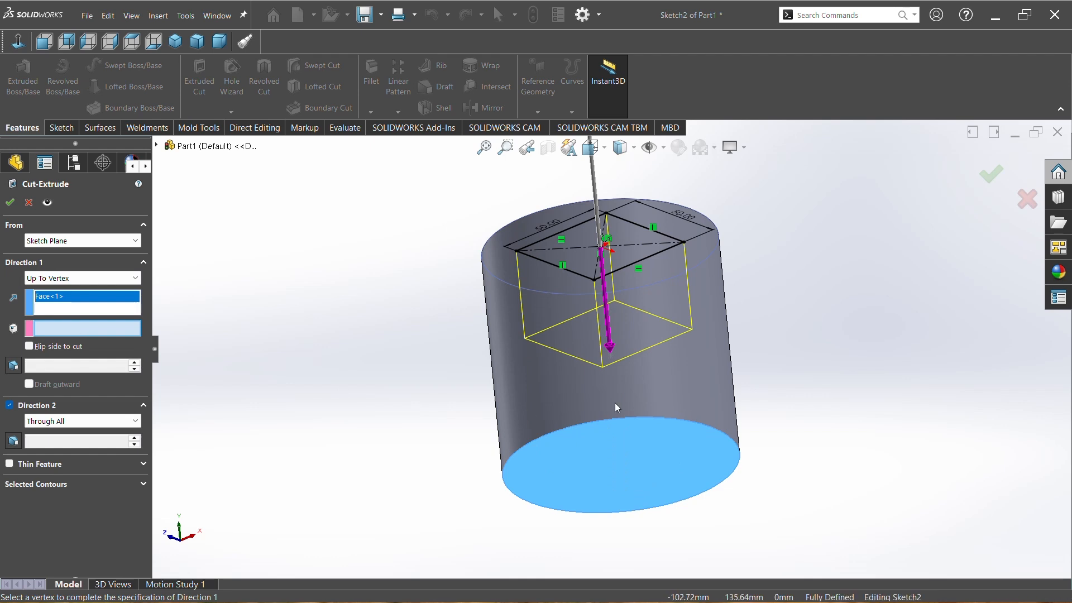
left_click(126, 279)
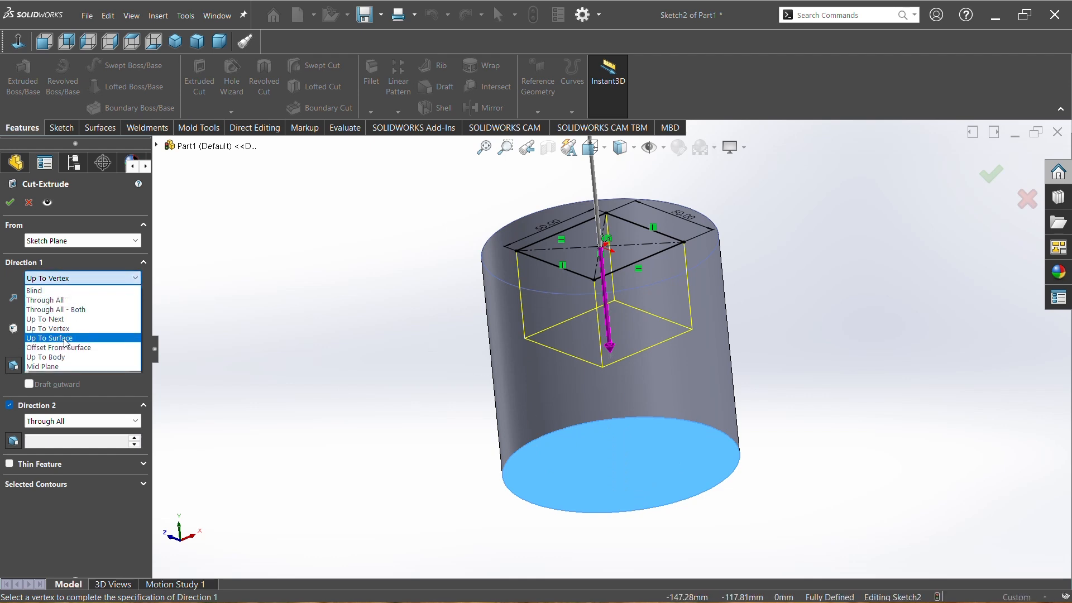
left_click(65, 367)
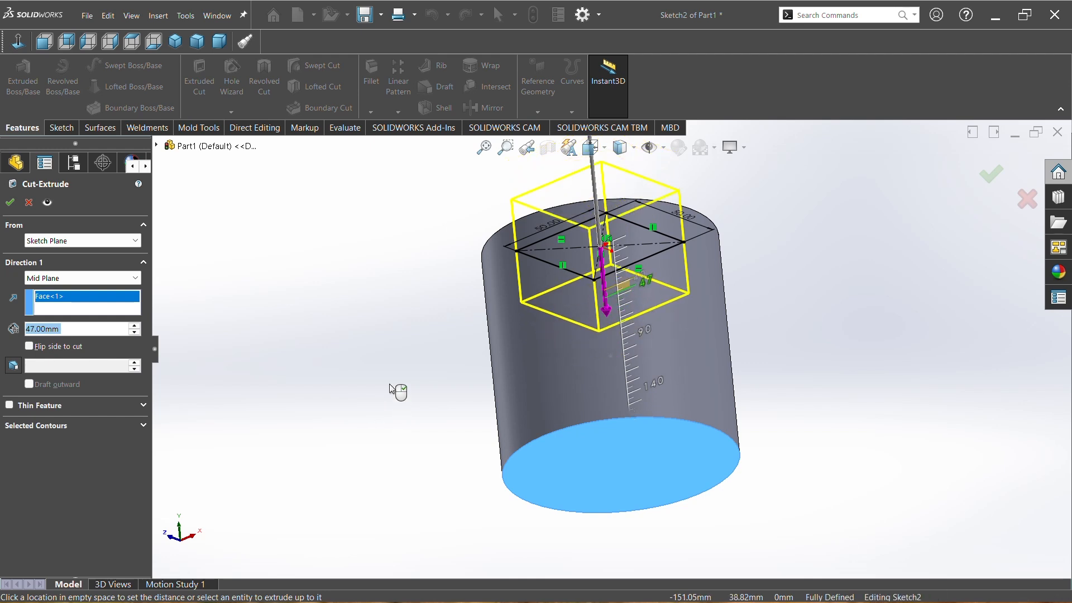
left_click(364, 427)
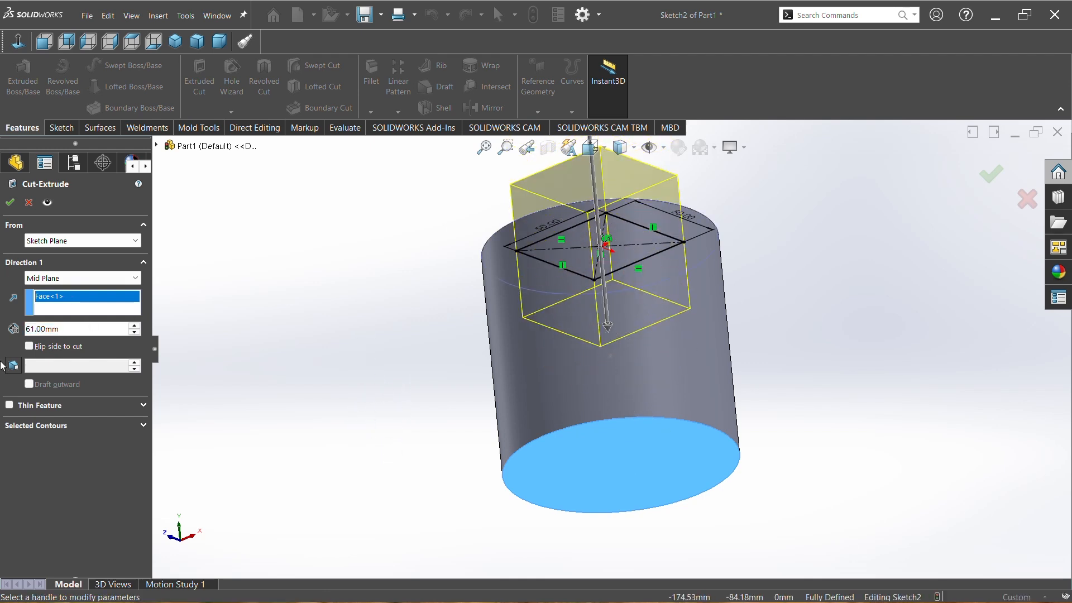
Set the cut's Direction 1 end condition to Through All, complete the square cut and inspect it from both ends.
left_click(86, 277)
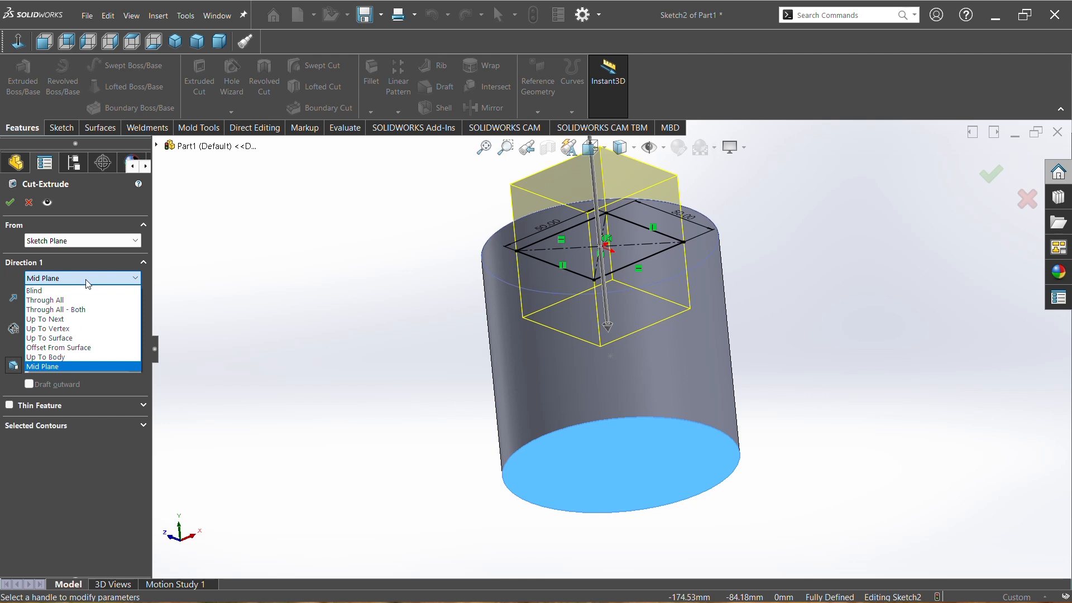
left_click(75, 301)
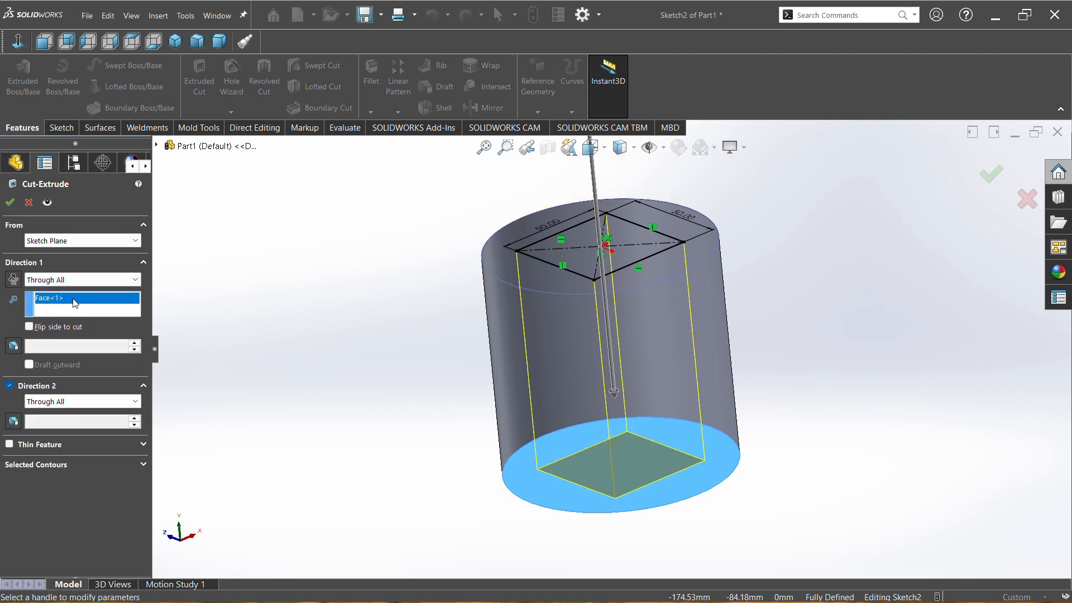
left_click(10, 202)
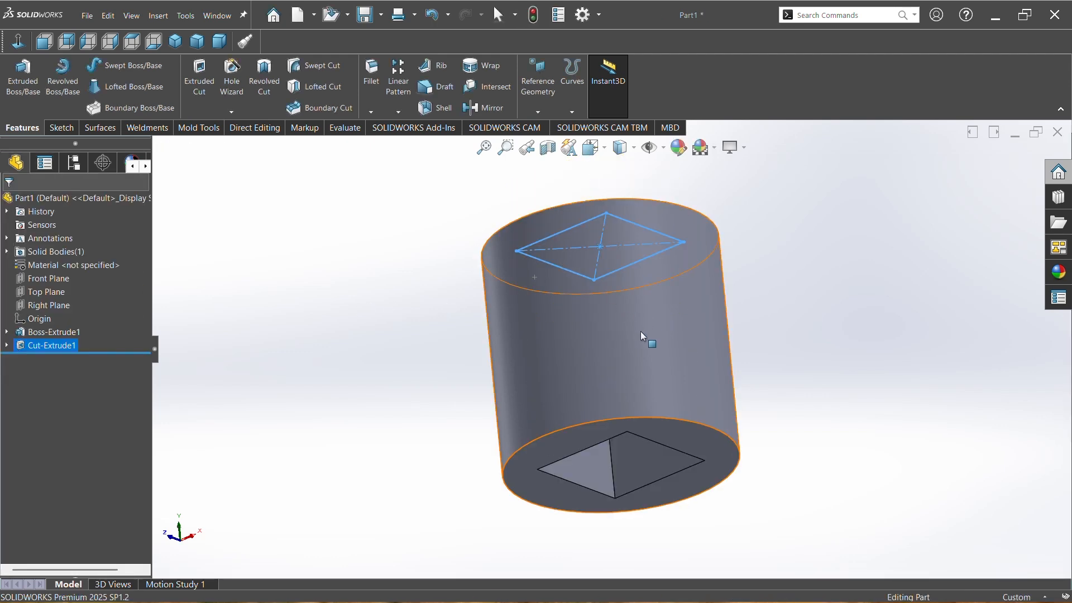
middle_click_drag(643, 334, 455, 267)
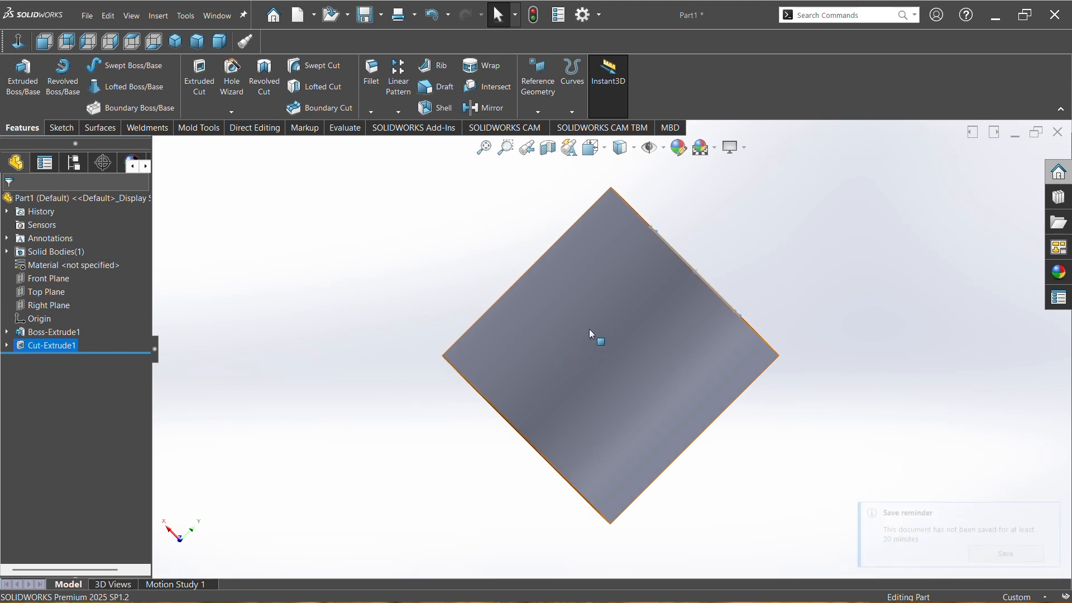
middle_click_drag(595, 320, 388, 316)
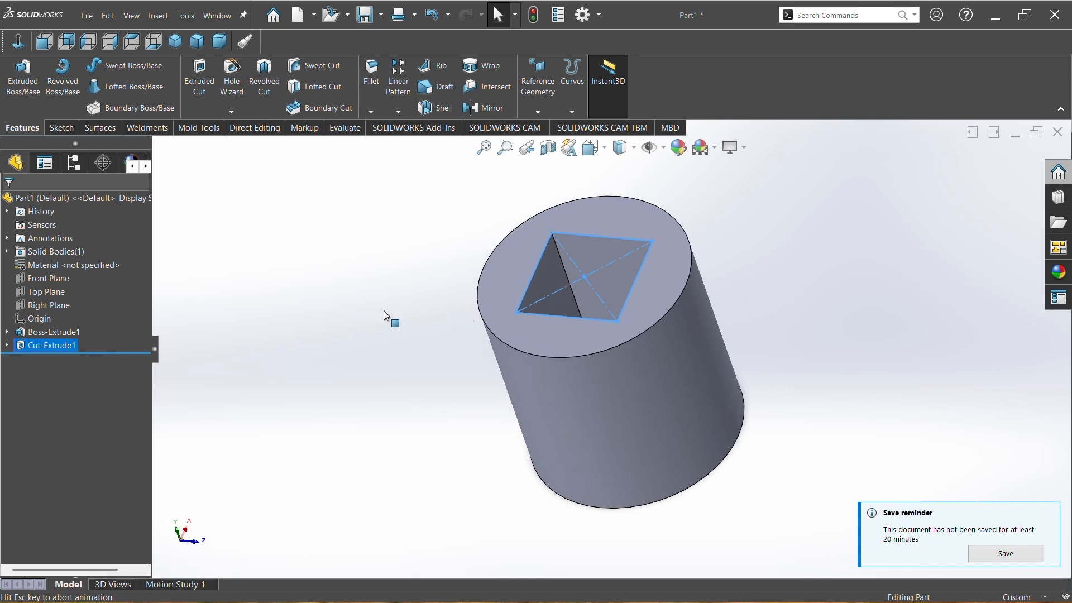
Delete the square cut feature from the cylinder, keeping its sketch.
left_click(28, 345)
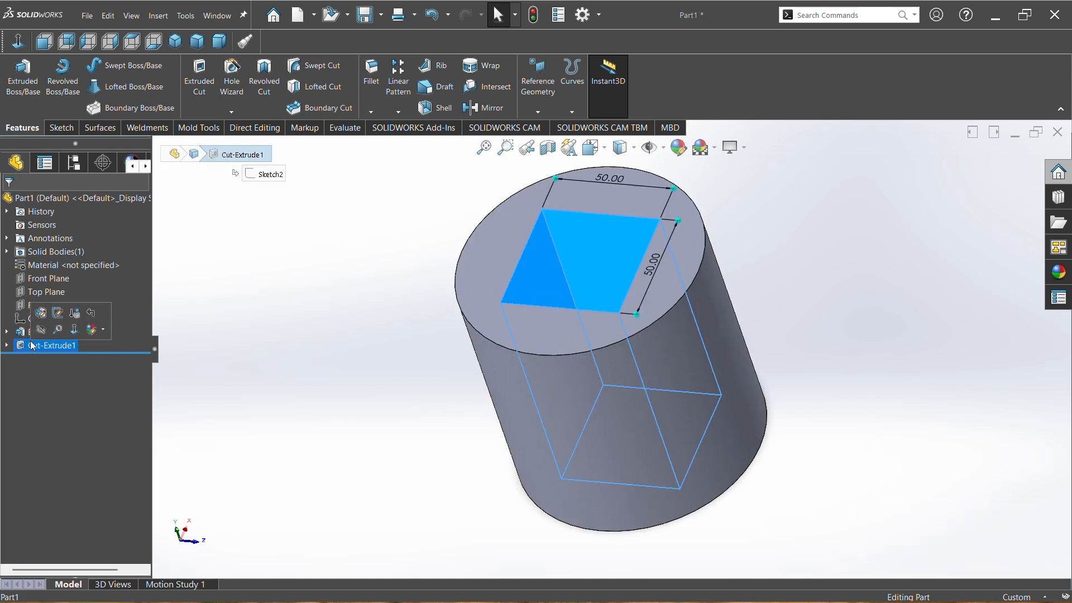
right_click(35, 346)
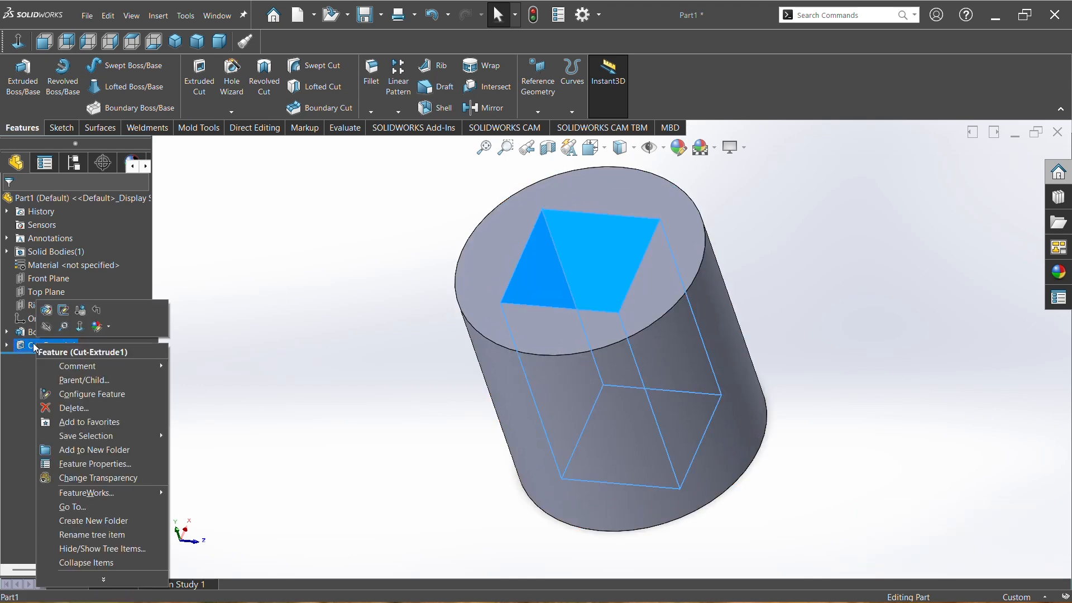
left_click(65, 409)
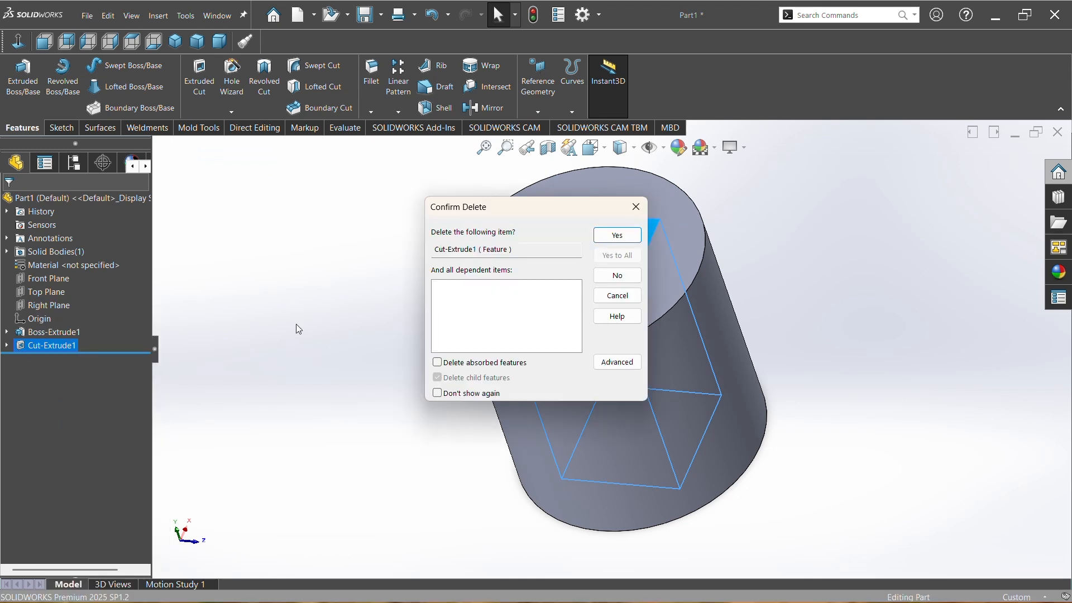
left_click(603, 237)
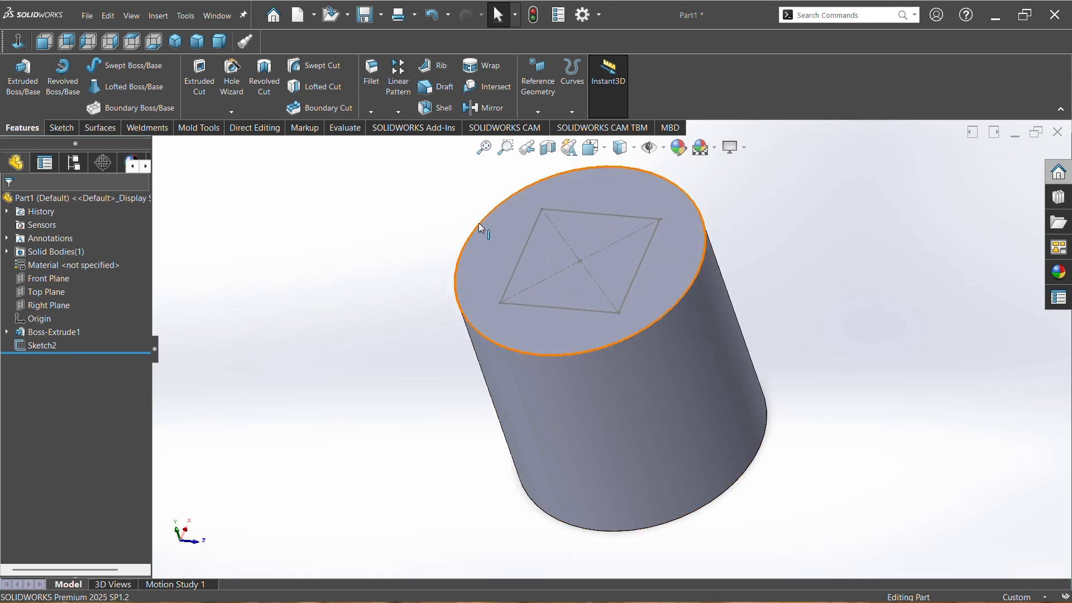
Delete the cylinder's boss extrusion from the part.
left_click(44, 334)
right_click(46, 335)
left_click(86, 400)
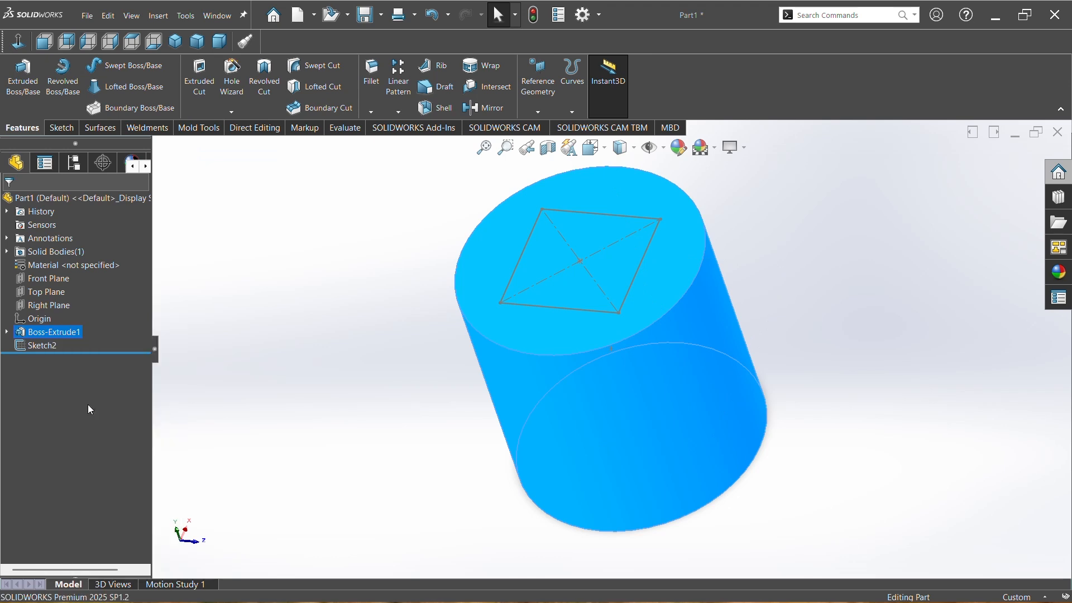
left_click(613, 236)
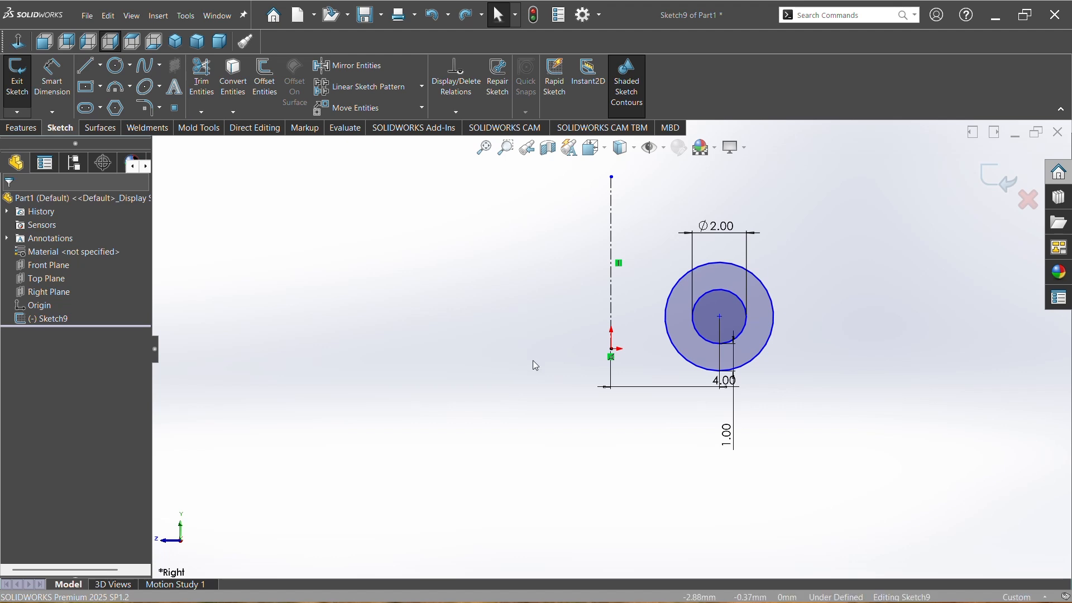
Start a Revolved Boss/Base from the concentric-circle sketch, clear the default axis and reselect the vertical centerline as axis of revolution.
middle_click_drag(533, 366, 438, 421, "ctrl")
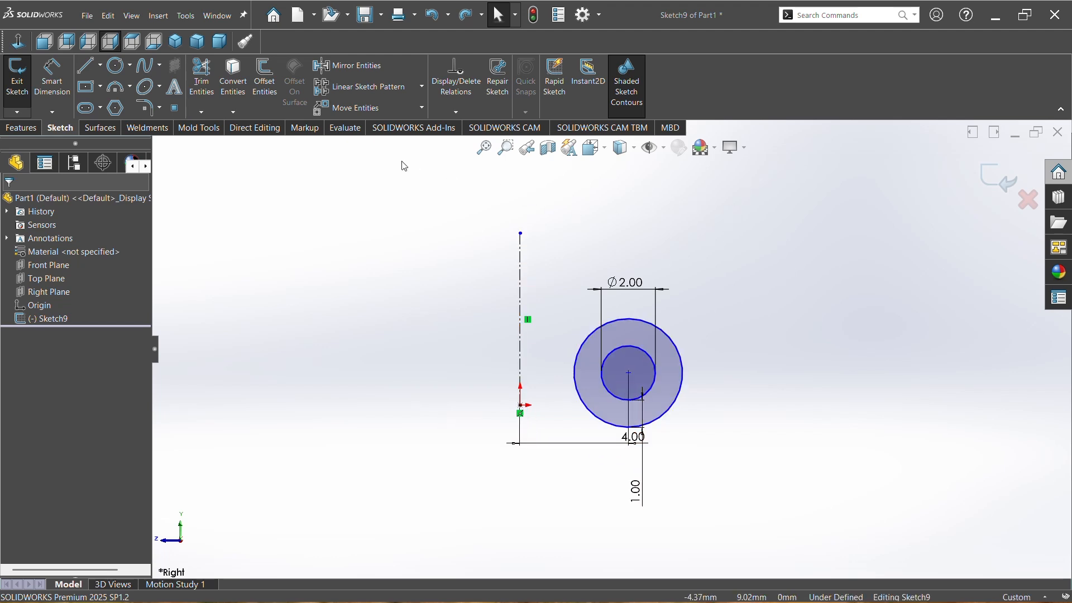
left_click(22, 128)
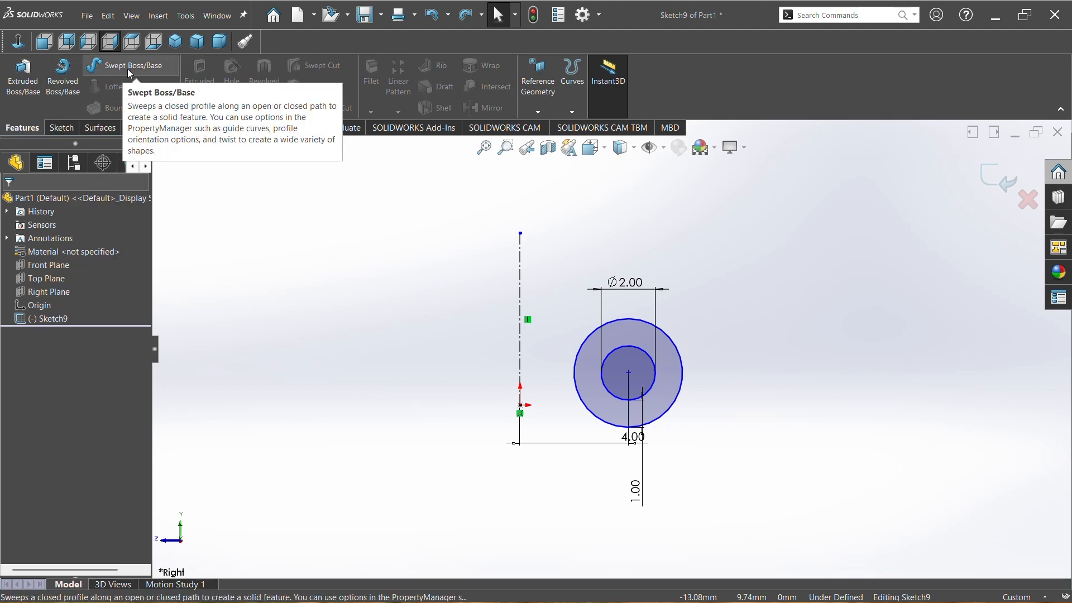
left_click(64, 91)
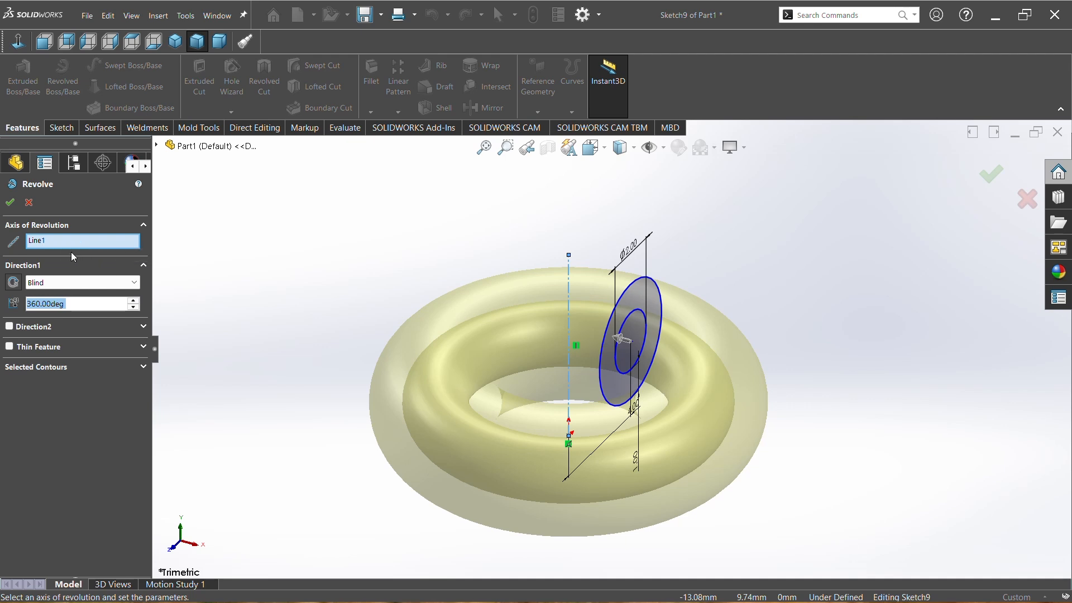
right_click(62, 239)
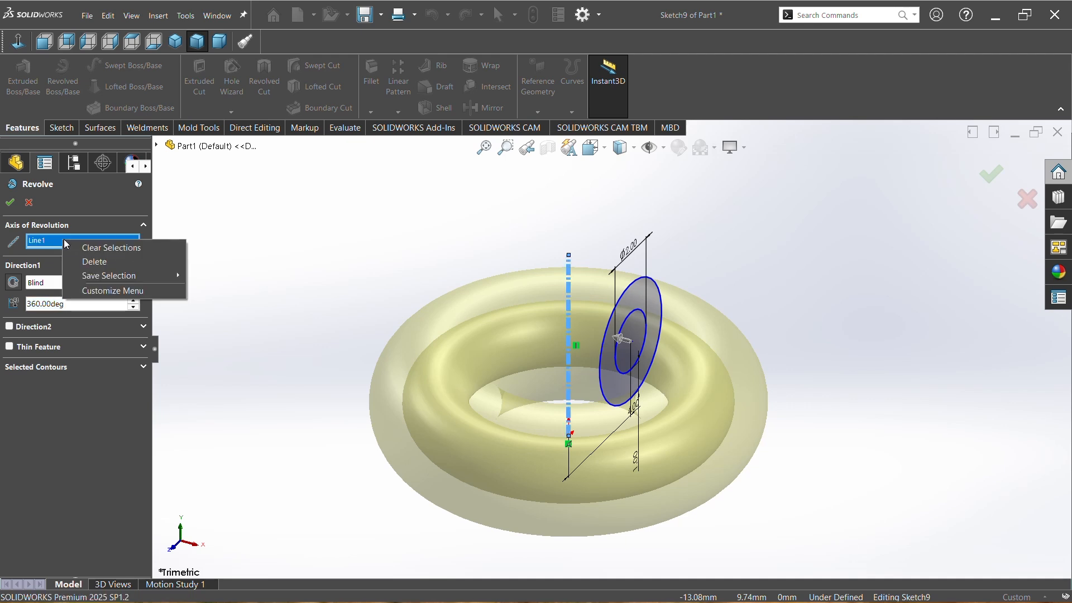
left_click(88, 266)
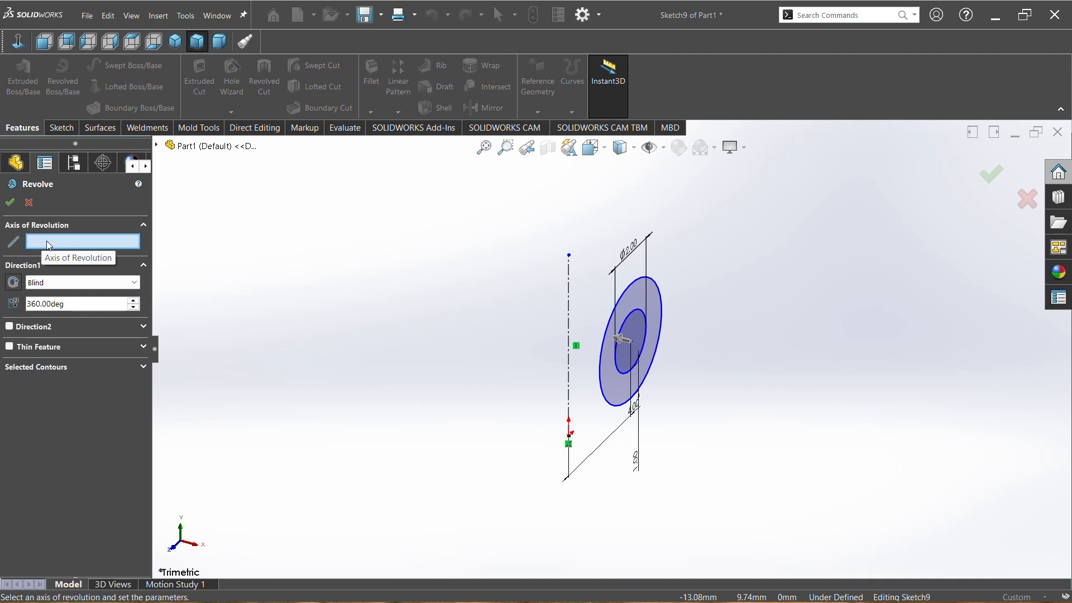
left_click(569, 330)
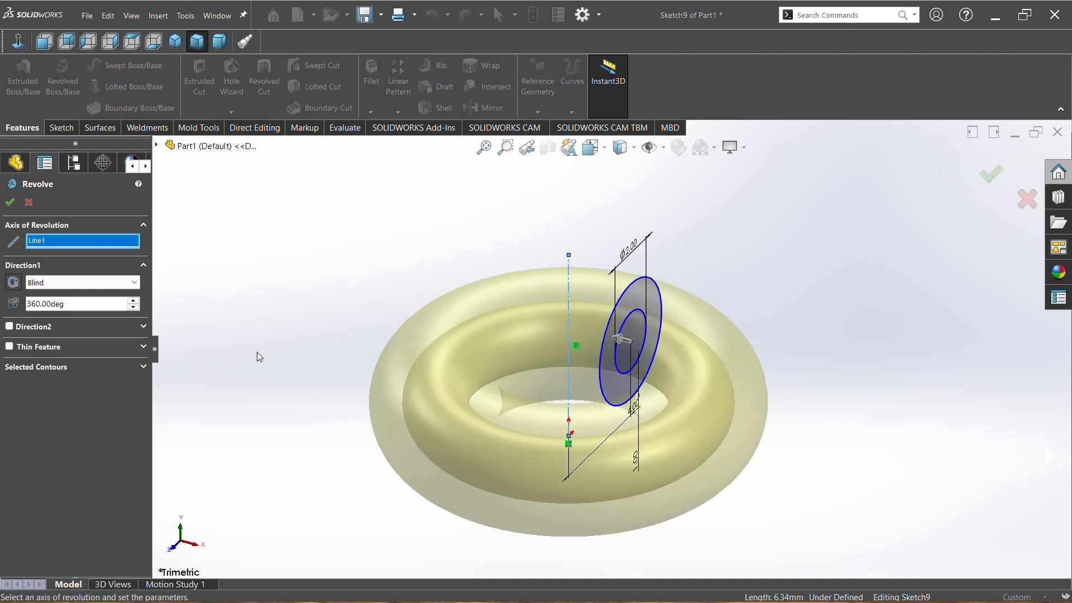
Set the revolve's Direction 1 angle to 180 degrees.
double_click(72, 303)
type("180")
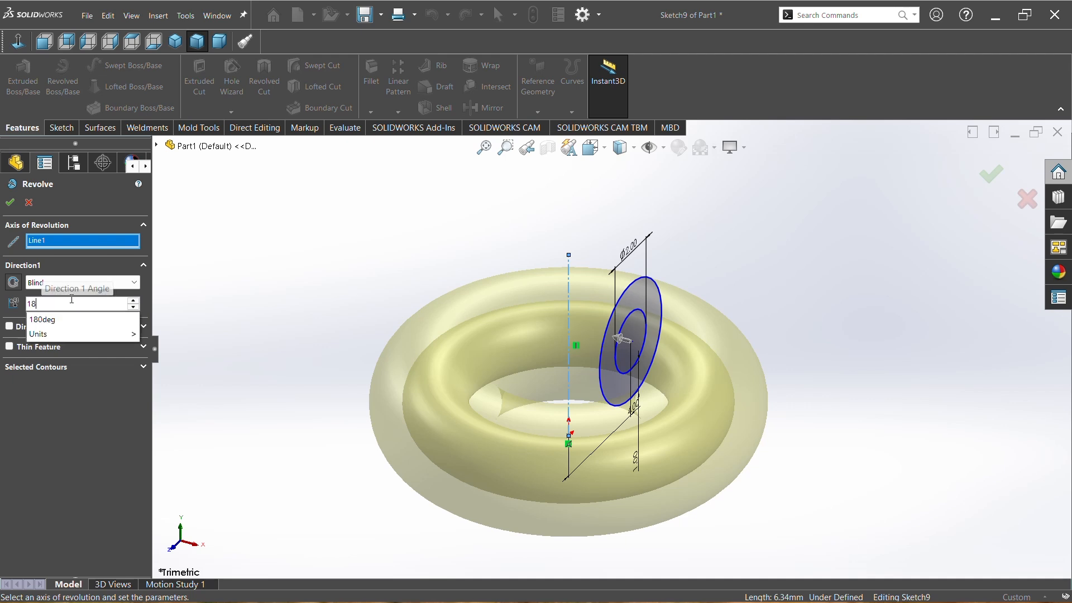
key("Return")
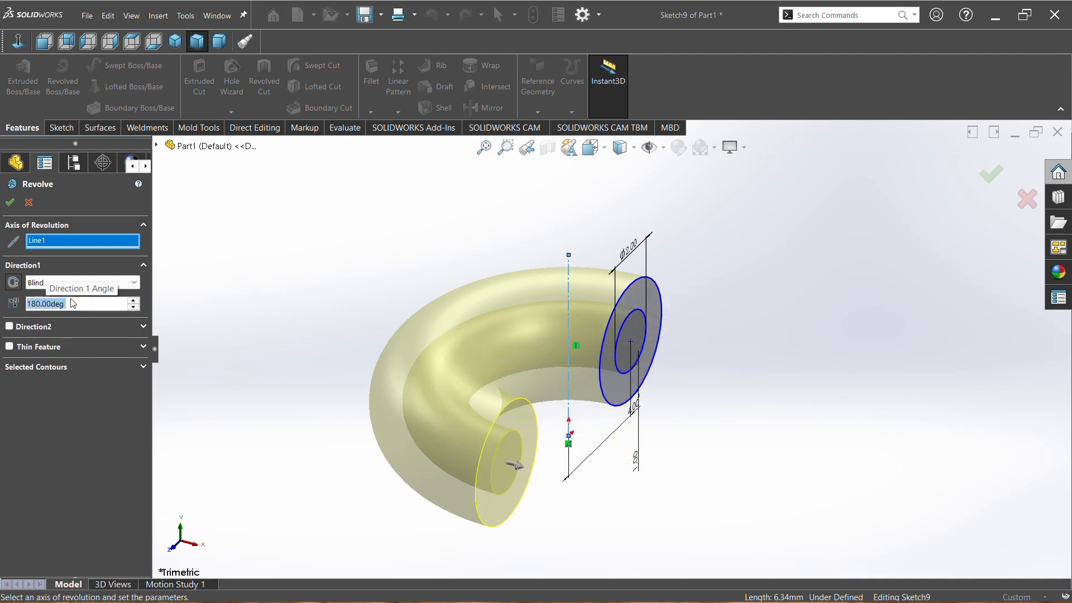
Try stepping the Direction 1 angle up to 217 degrees and down to 201 degrees, and restore 180 degrees.
left_click(133, 302)
left_click(134, 302)
left_click(134, 302)
left_click(133, 302)
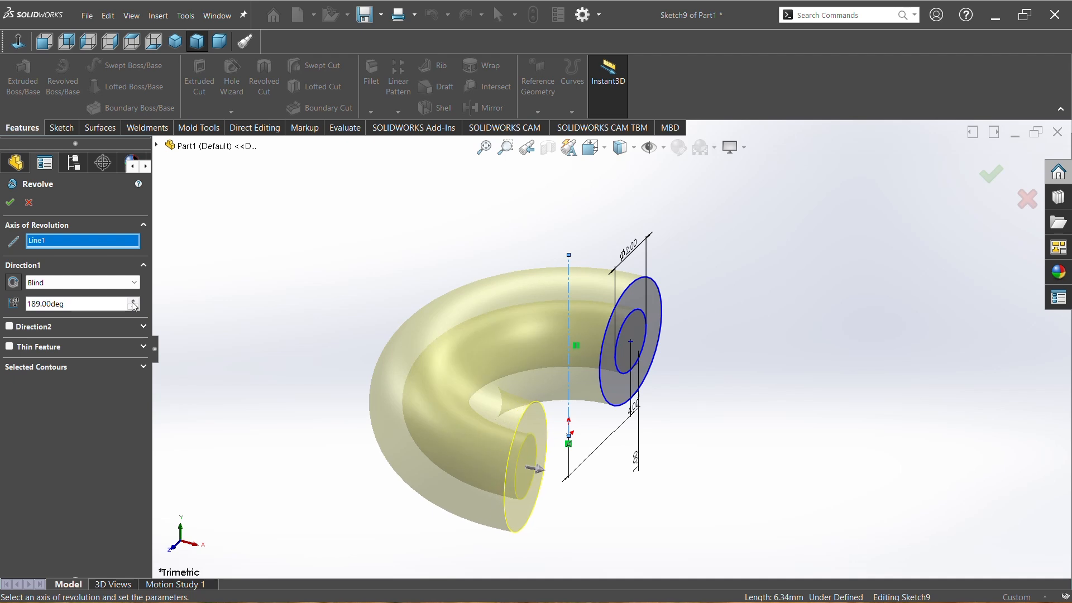
left_click(133, 301)
left_click(133, 302)
left_click(133, 301)
left_click(133, 302)
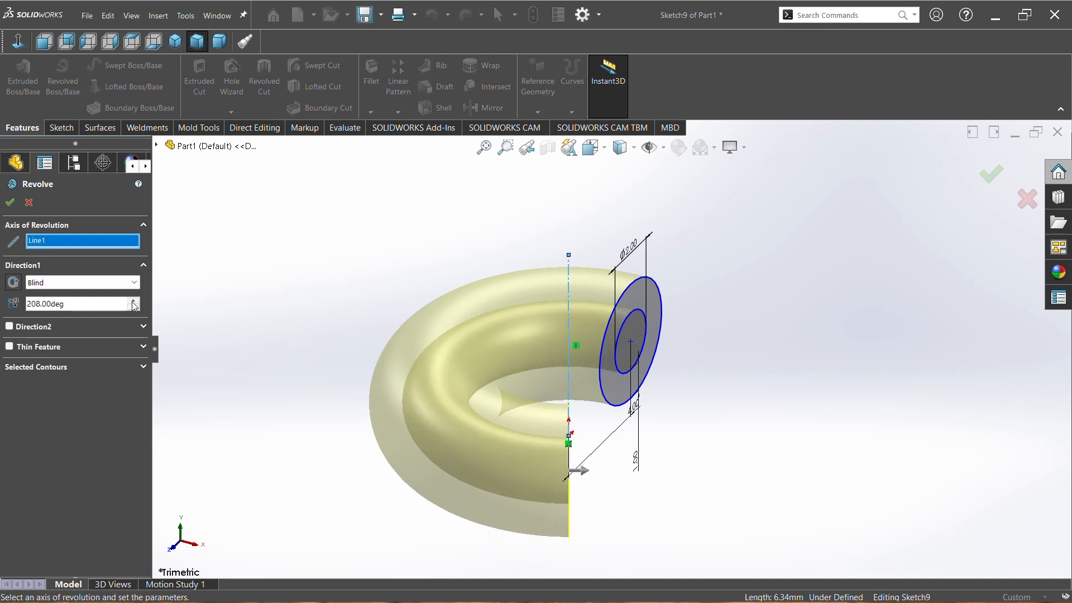
left_click(134, 301)
left_click(133, 301)
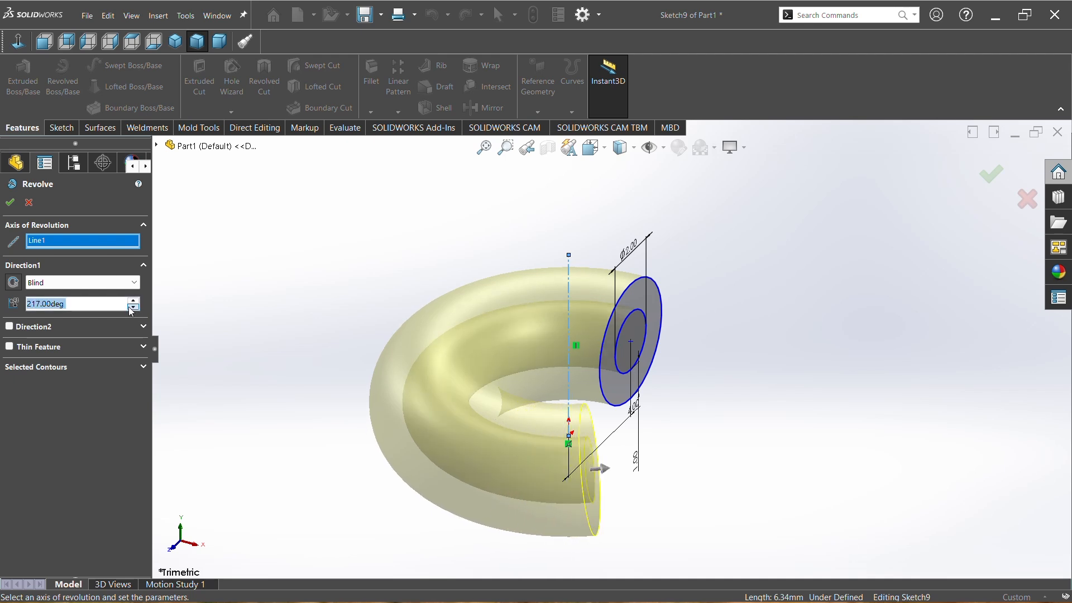
left_click(134, 307)
left_click(134, 307)
left_click(133, 307)
left_click(133, 308)
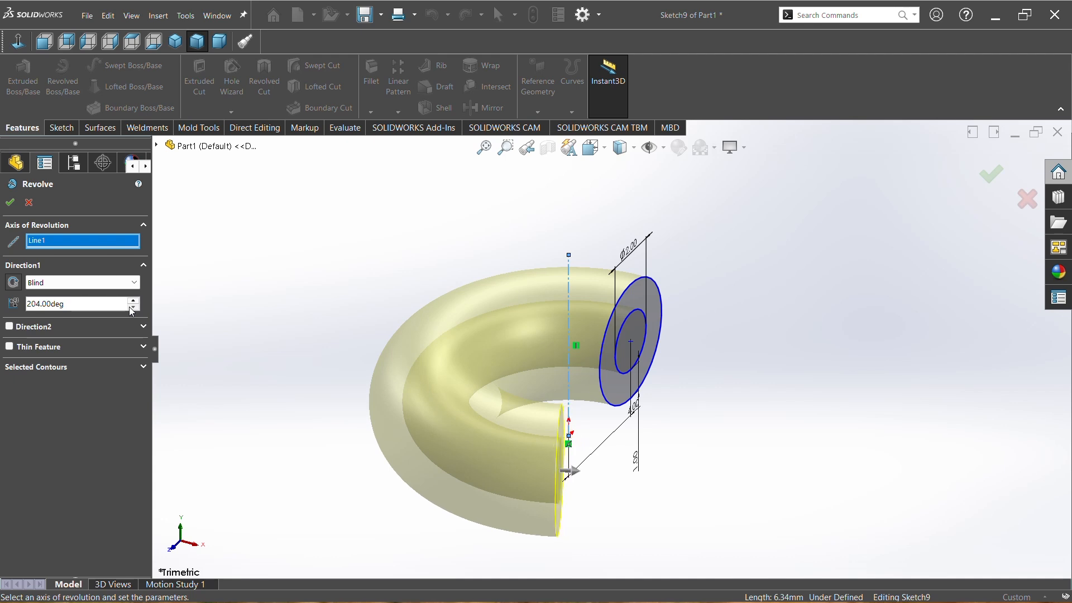
left_click(132, 308)
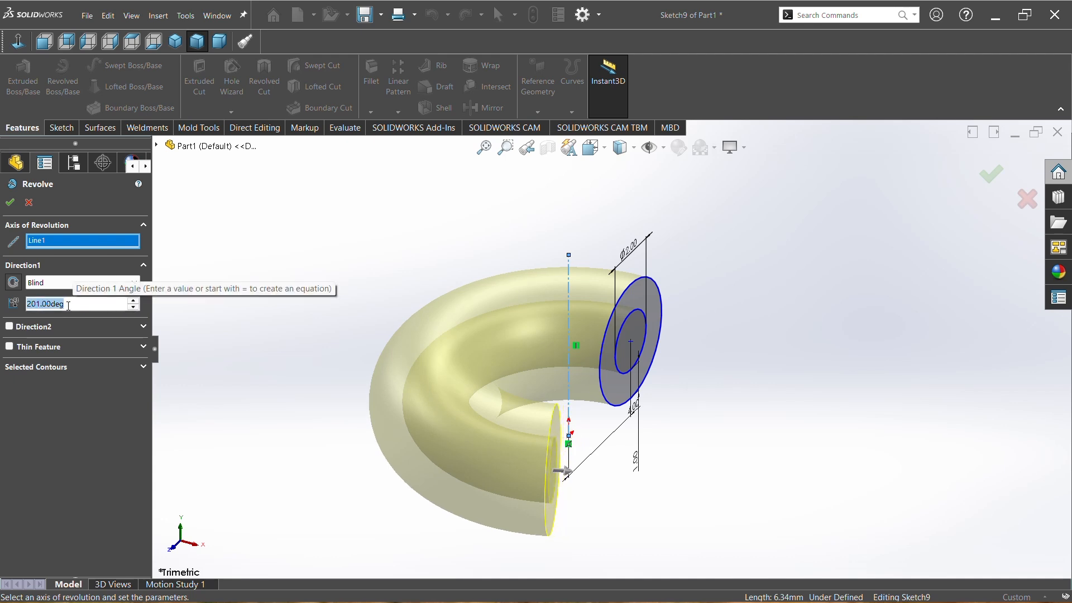
type("180")
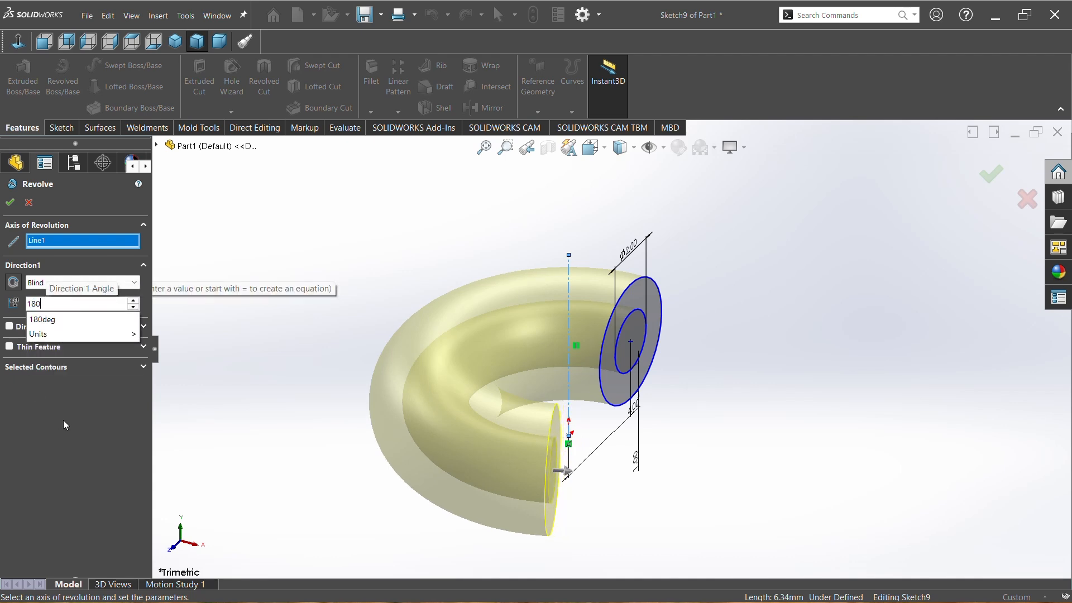
left_click(77, 403)
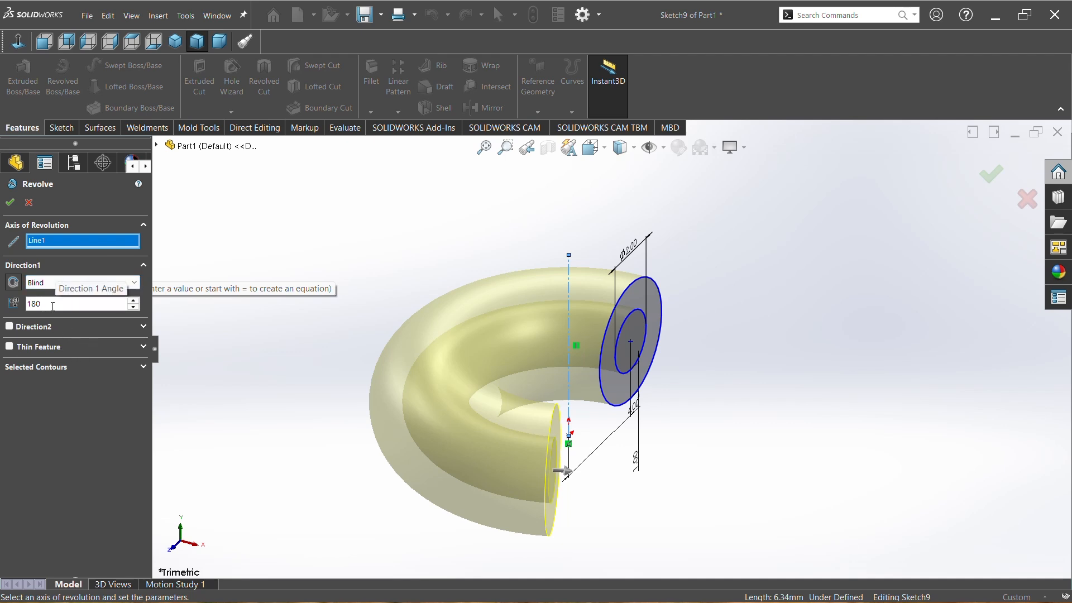
key("Return")
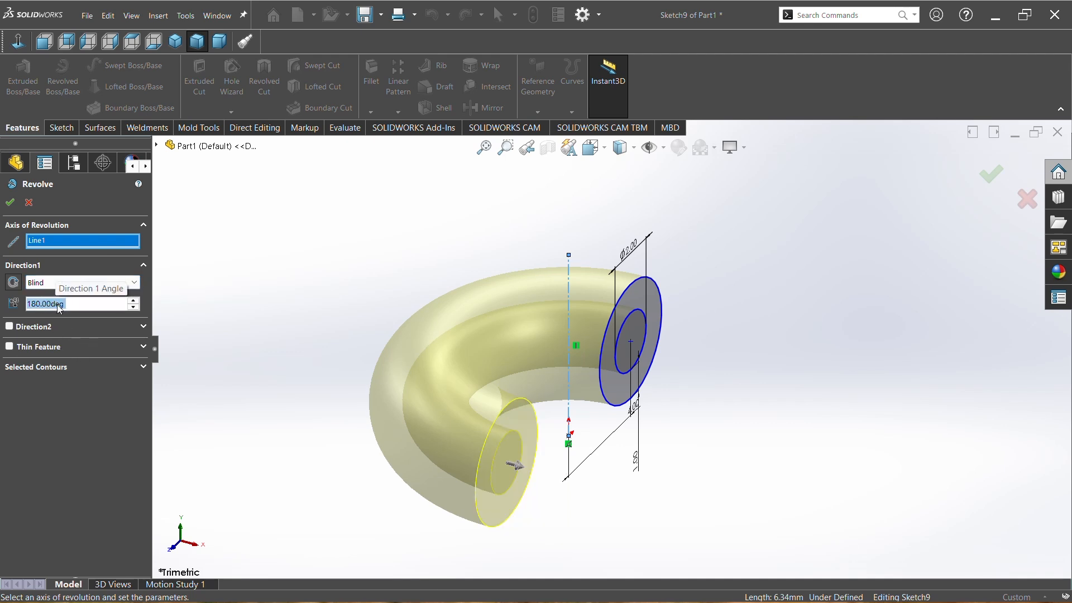
Try enabling Direction 2 for the revolve and turn it off again.
left_click(8, 328)
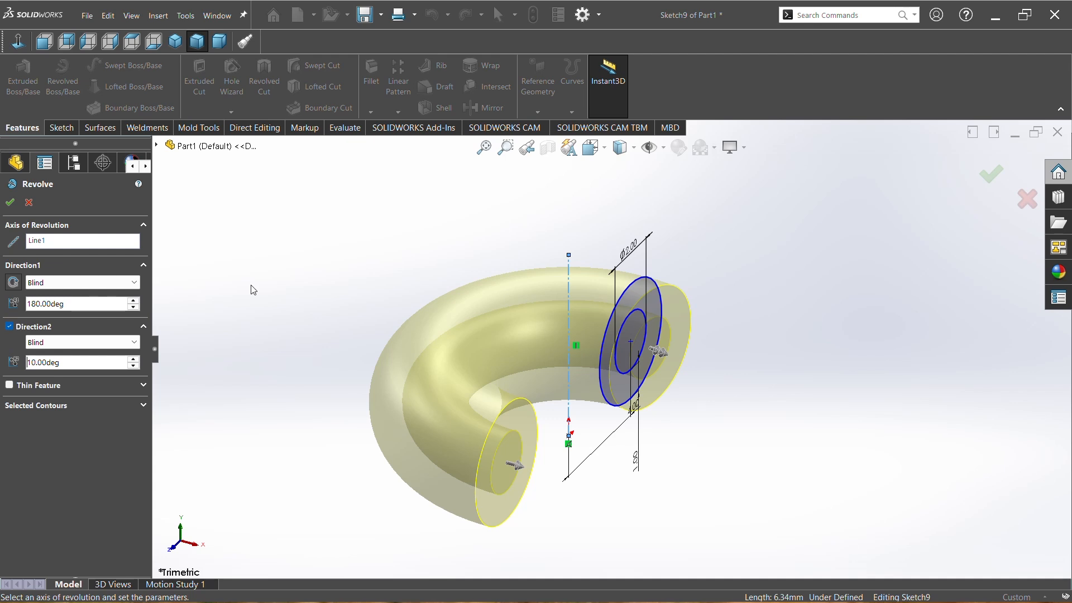
left_click(9, 326)
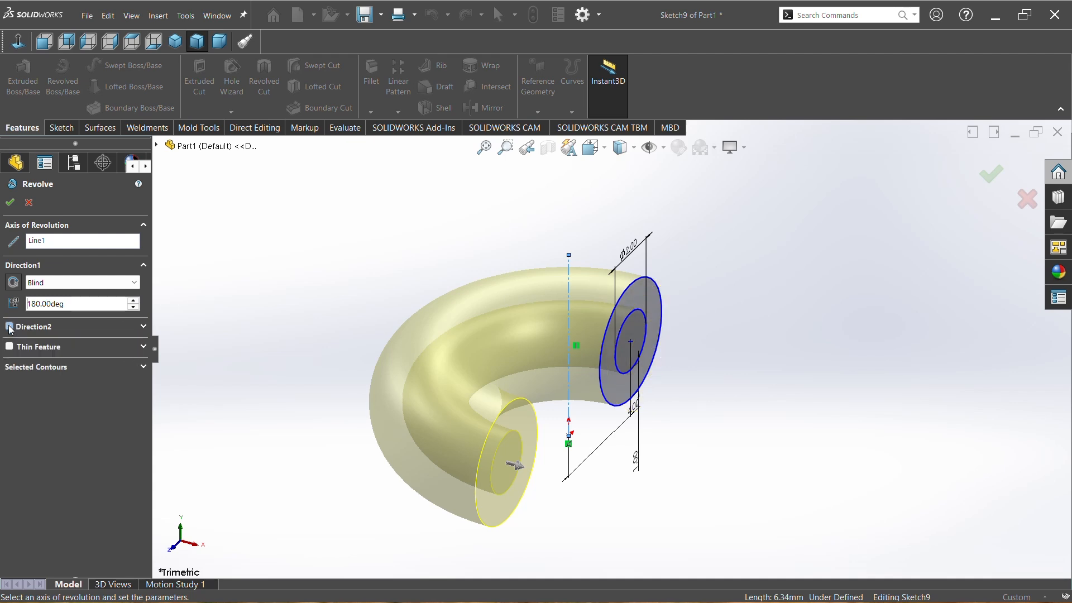
Enable a One-Direction thin feature for the revolve and set its thickness to 0.5 mm.
left_click(9, 347)
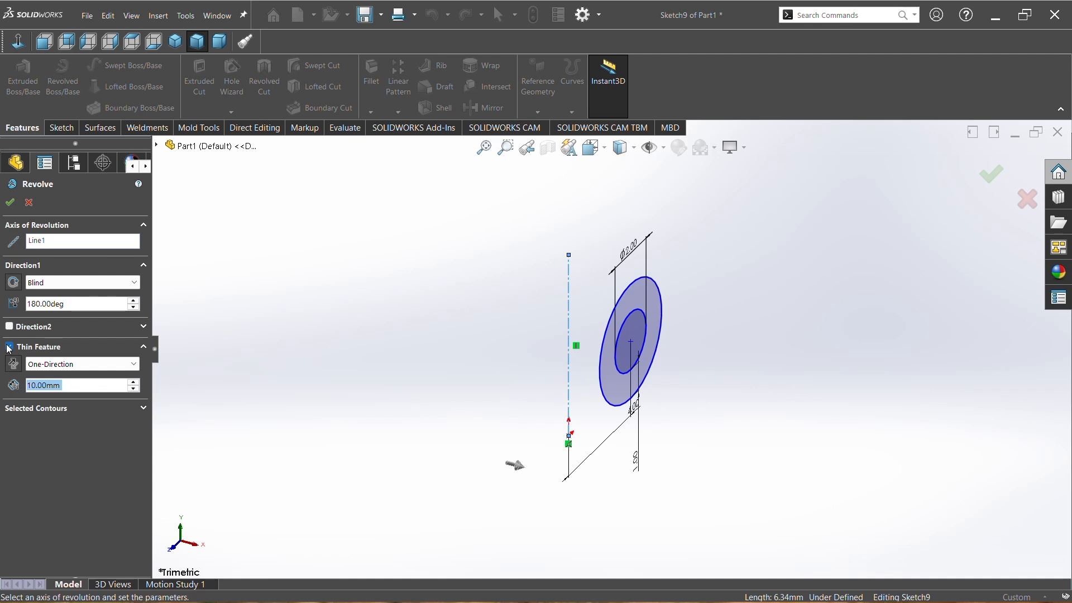
left_click(40, 368)
left_click(50, 379)
double_click(77, 387)
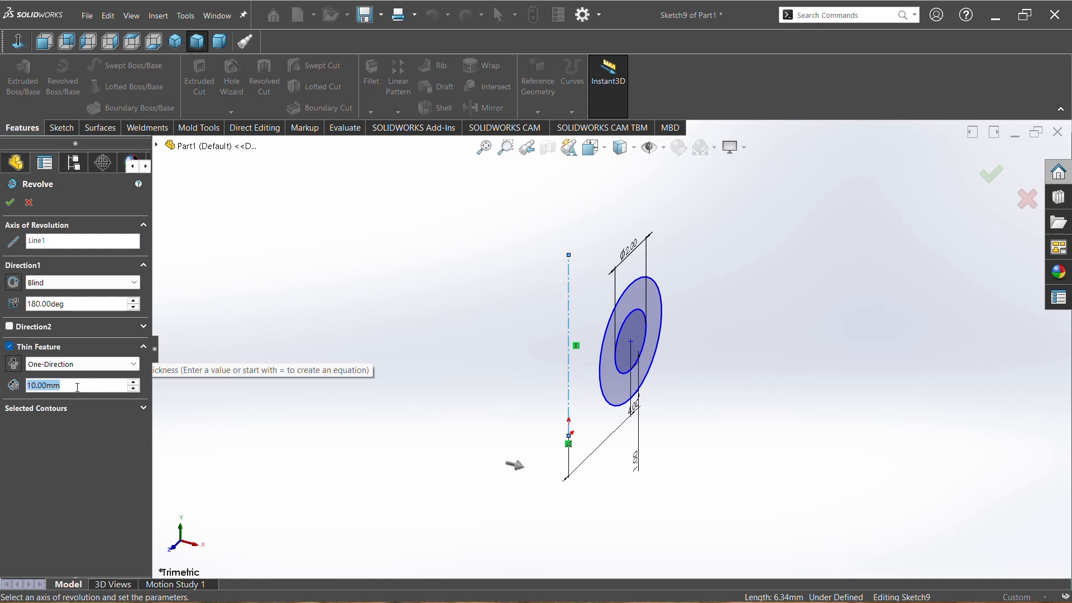
type("0.5")
key("Return")
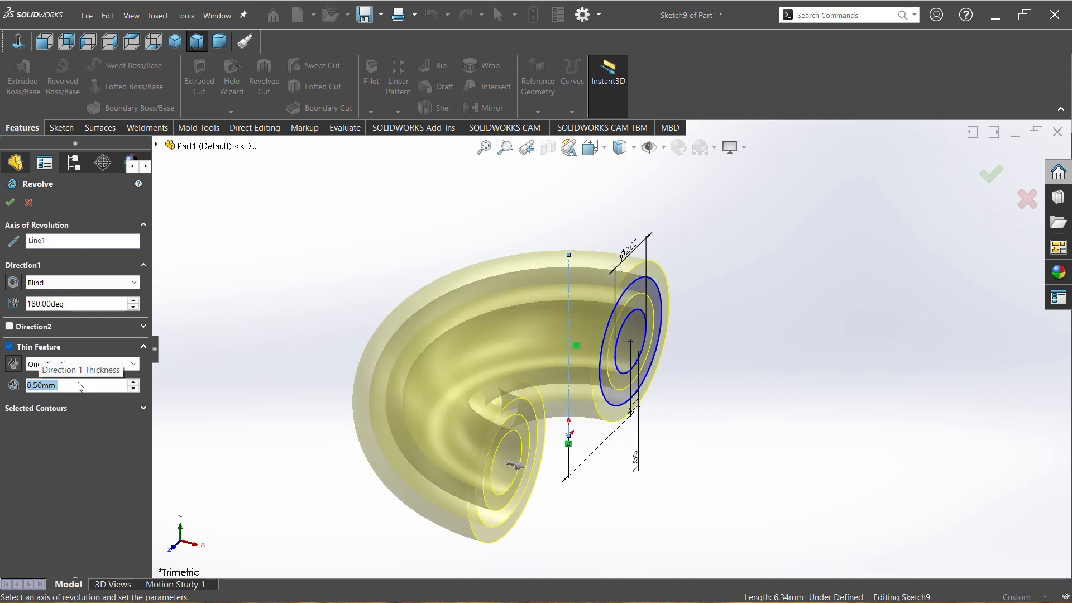
Inspect the preview at both ends of the half ring and complete the thin revolve.
middle_click_drag(335, 375, 263, 355)
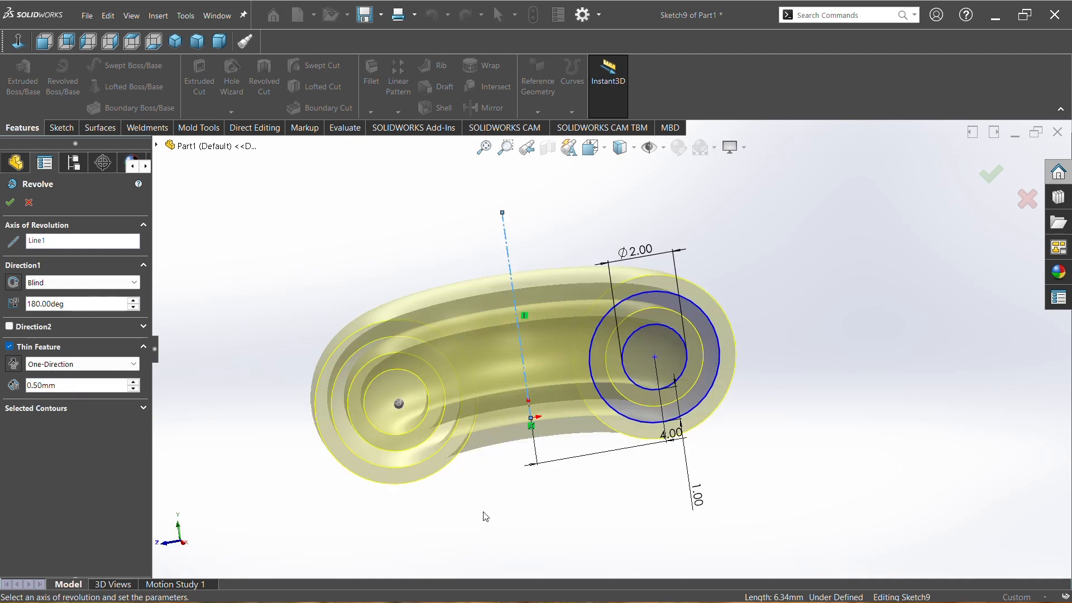
middle_click_drag(486, 517, 455, 541)
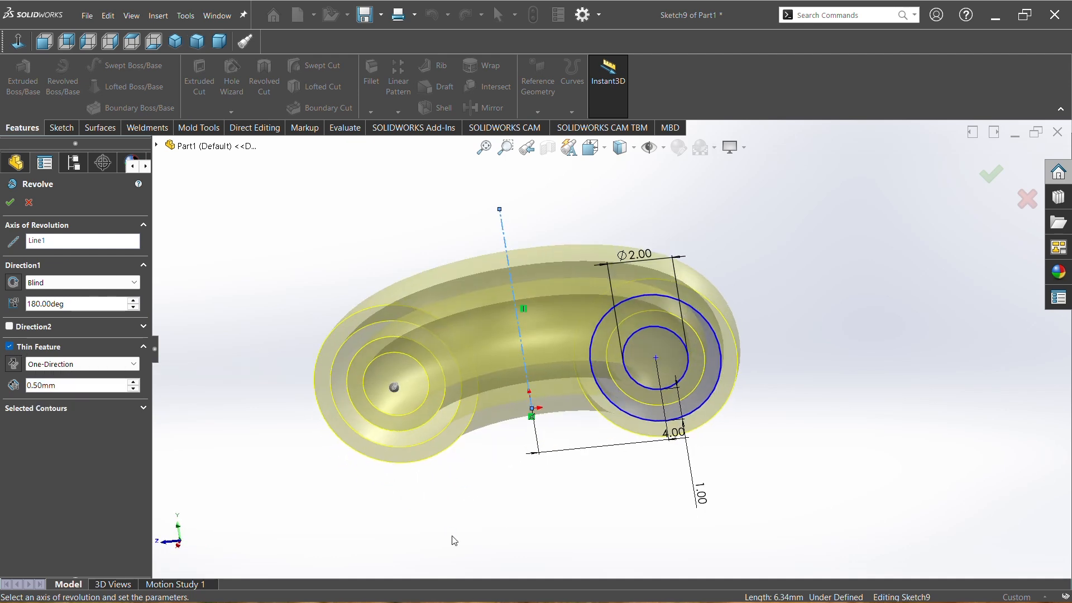
left_click(10, 202)
middle_click_drag(463, 508, 548, 392)
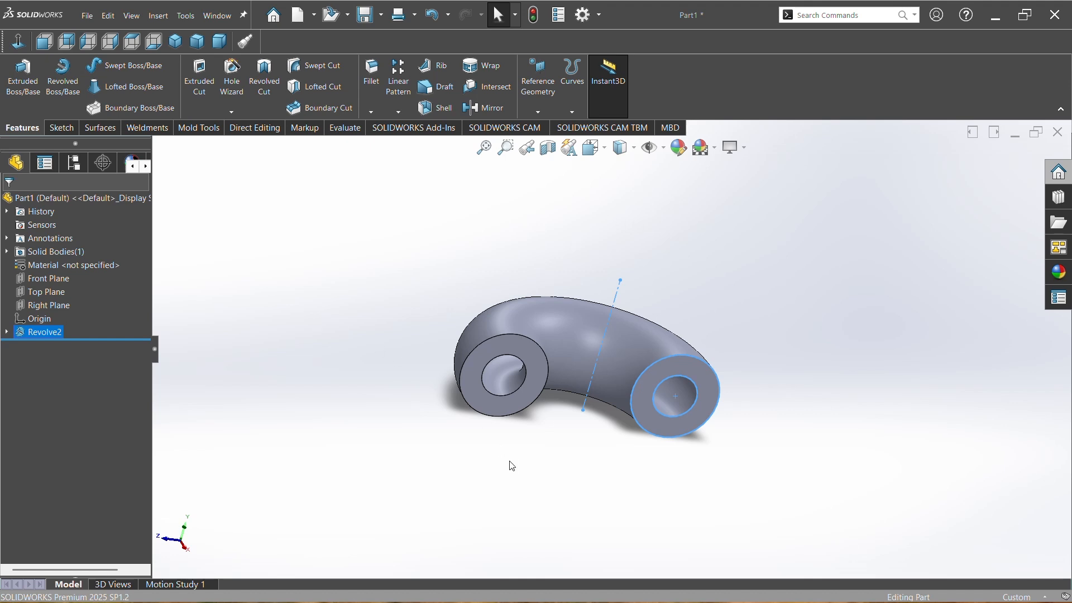
Sketch a center rectangle about 1.29 mm wide on the half ring's end face, across the wall between bore and outer edge.
left_click(640, 414)
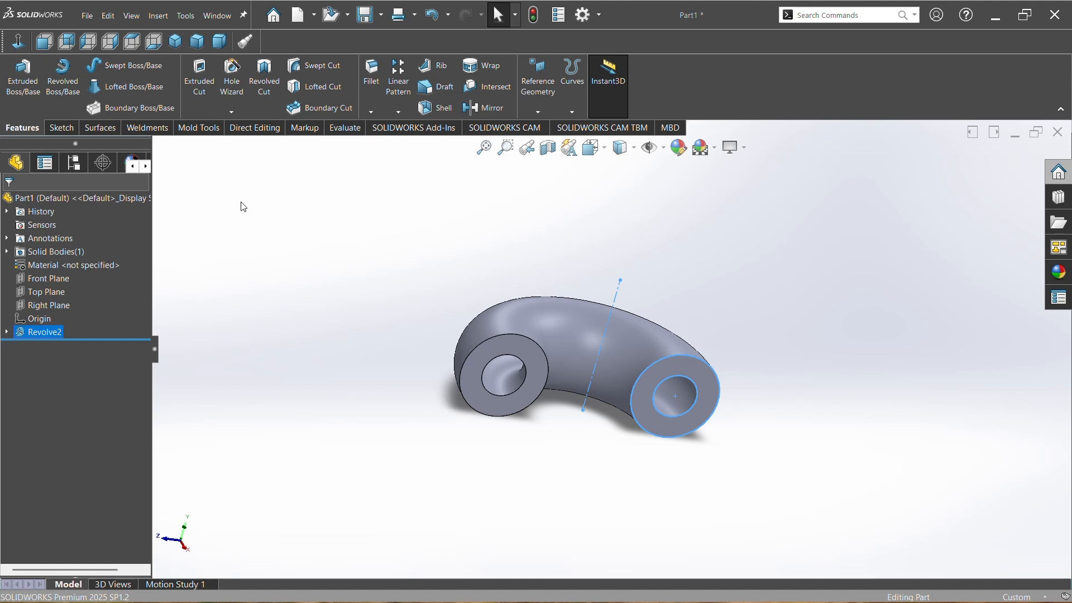
left_click(61, 129)
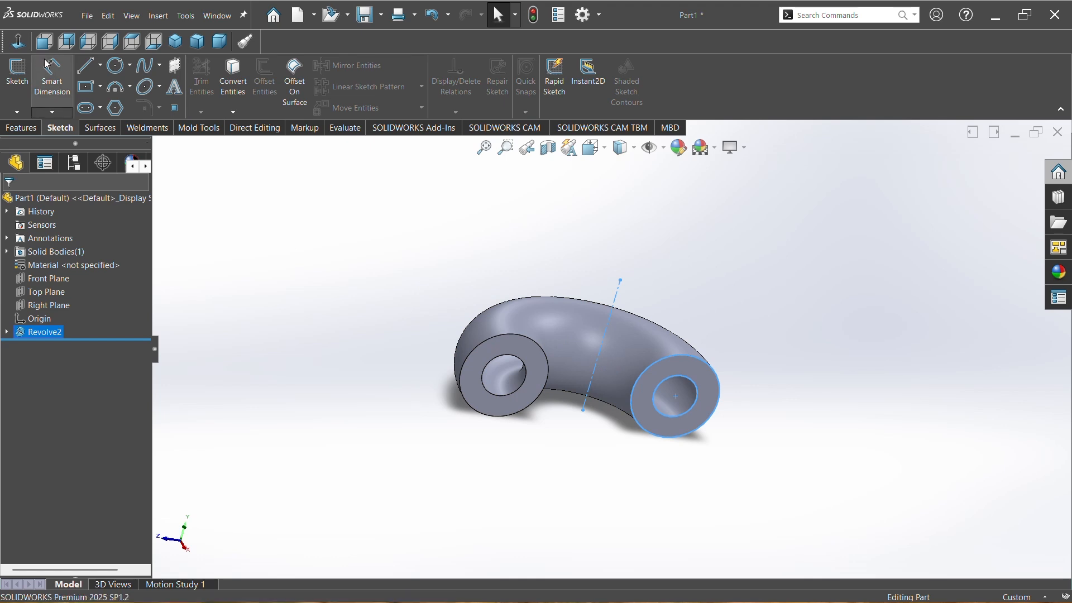
left_click(90, 93)
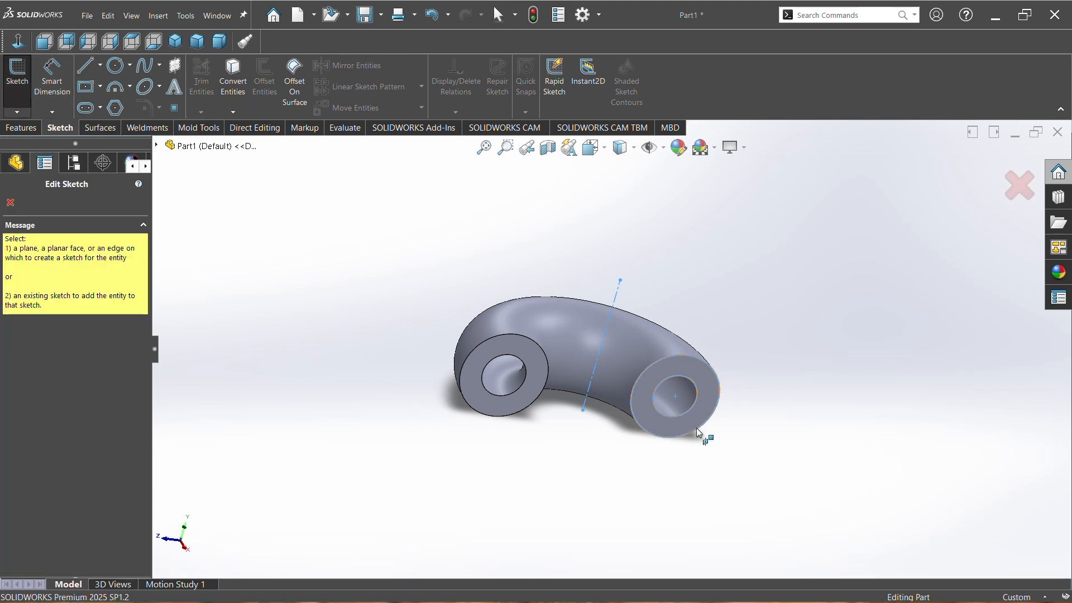
left_click(704, 407)
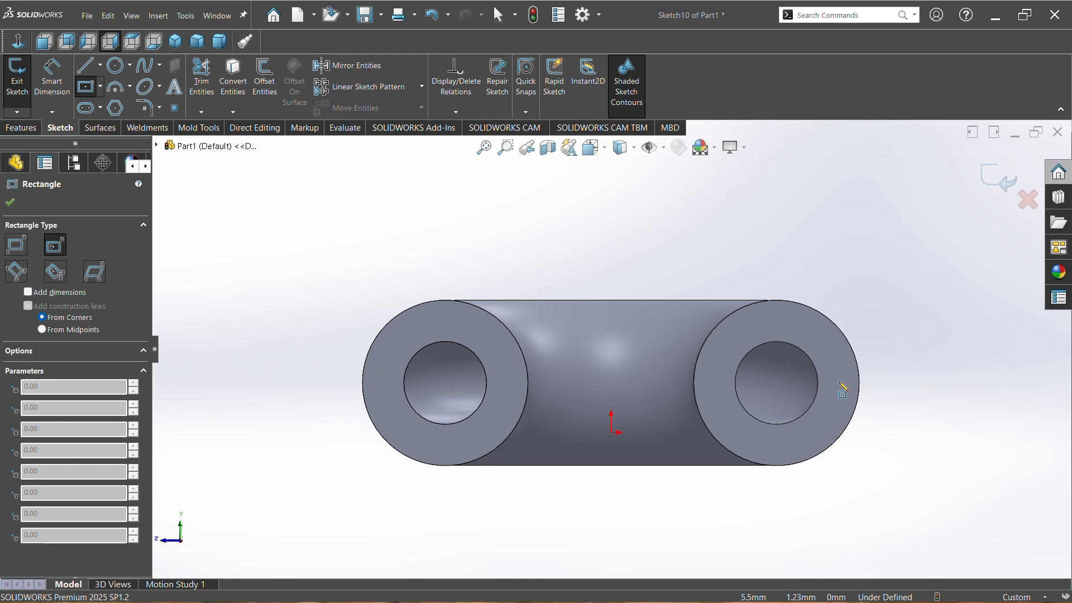
left_click(811, 358)
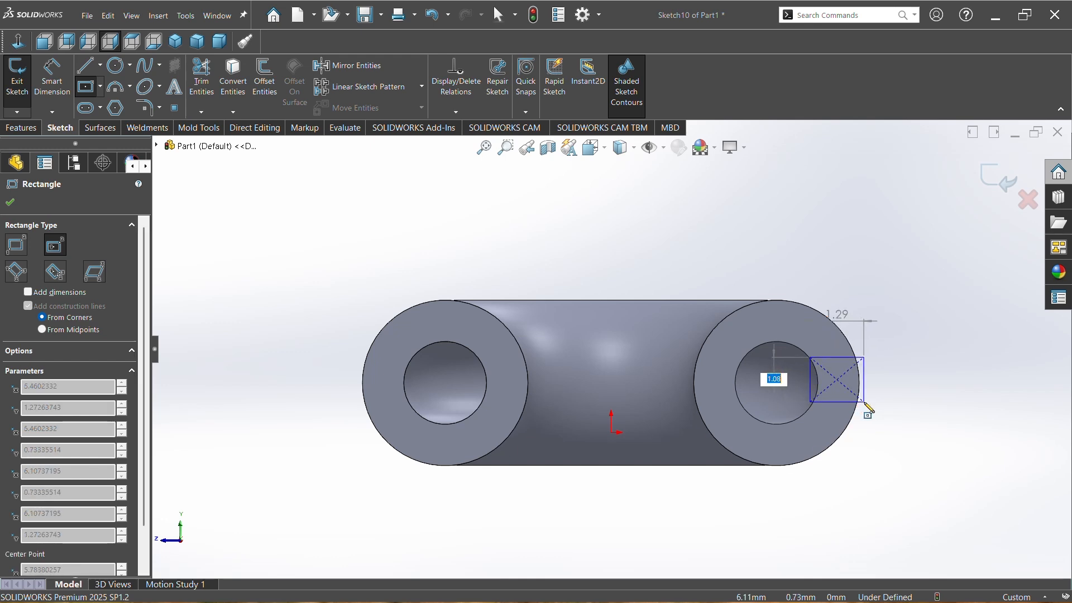
left_click(868, 410)
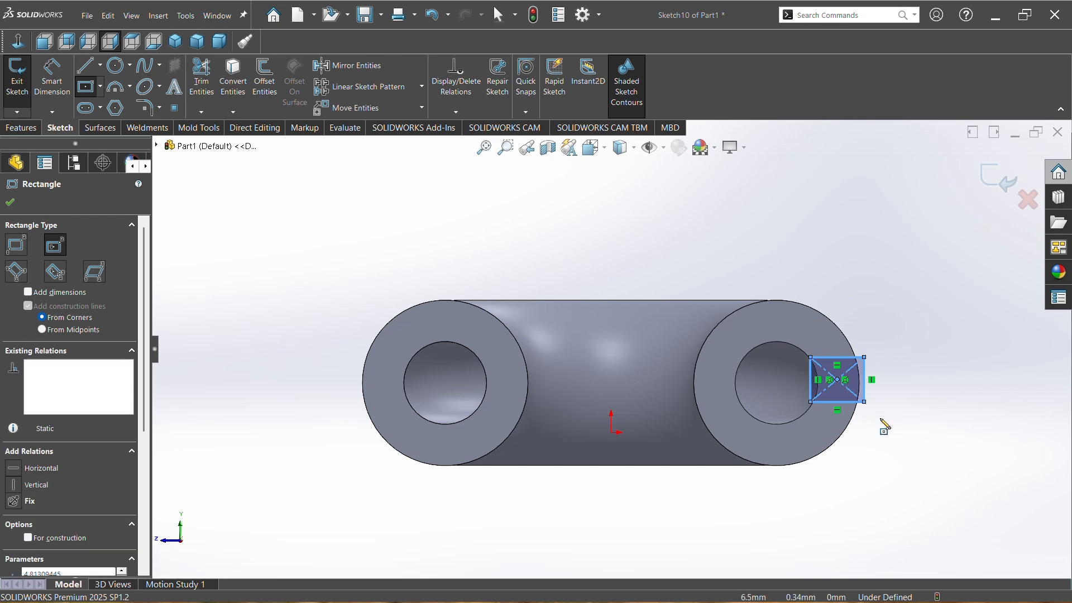
Dimension the rectangle's lower edge and set its length to 1.32 mm.
left_click(52, 82)
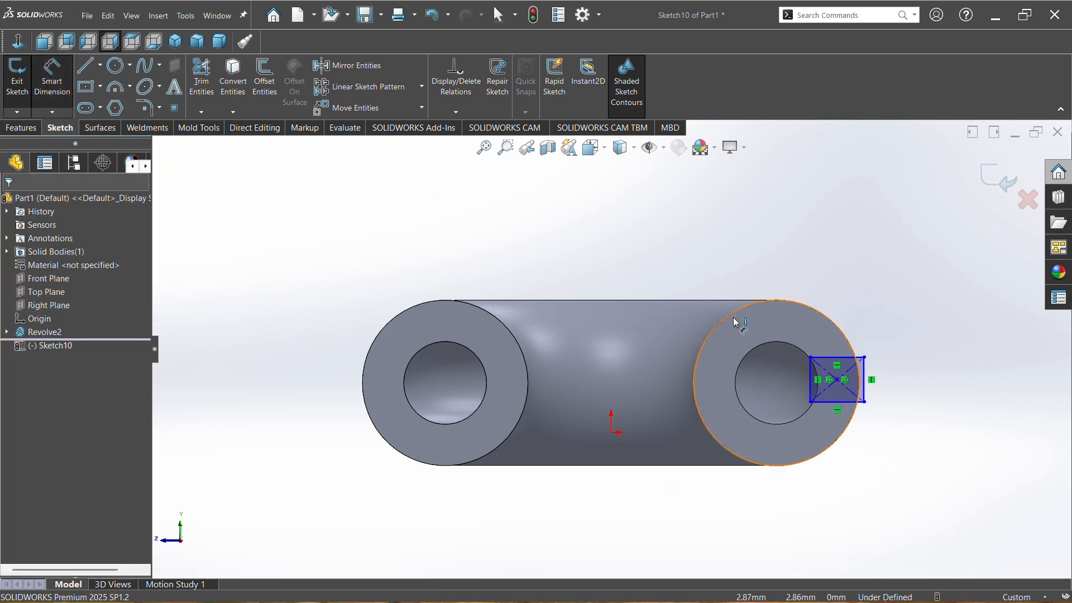
left_click(832, 402)
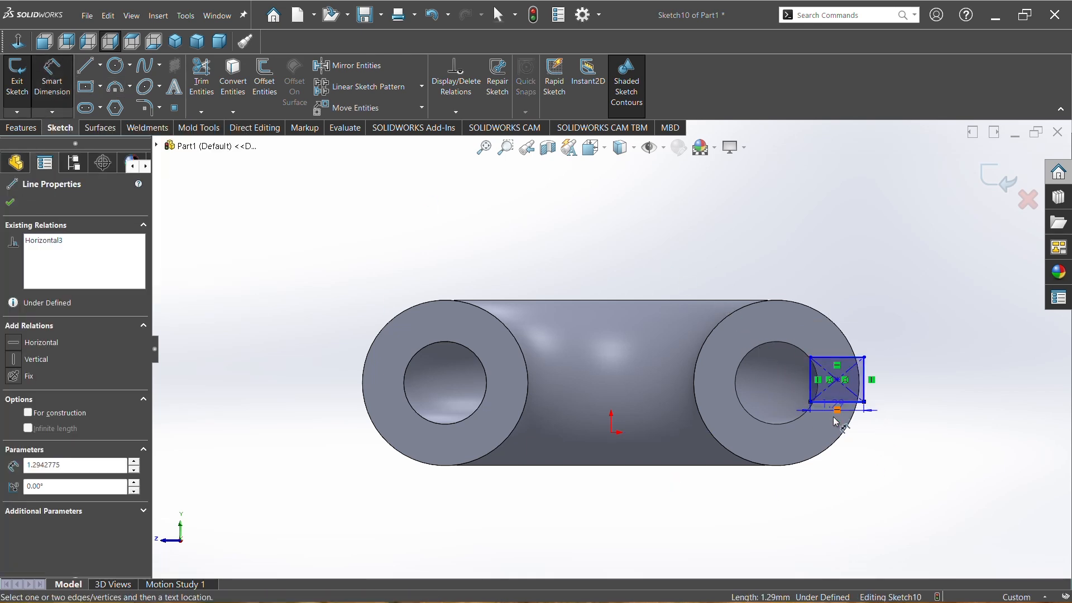
left_click(836, 433)
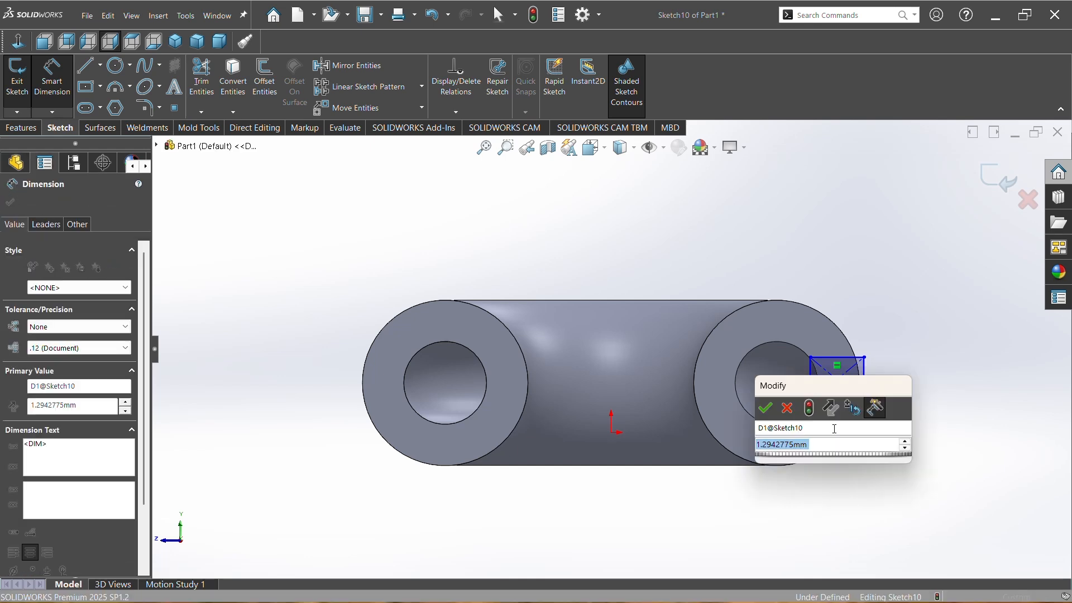
type("1.3")
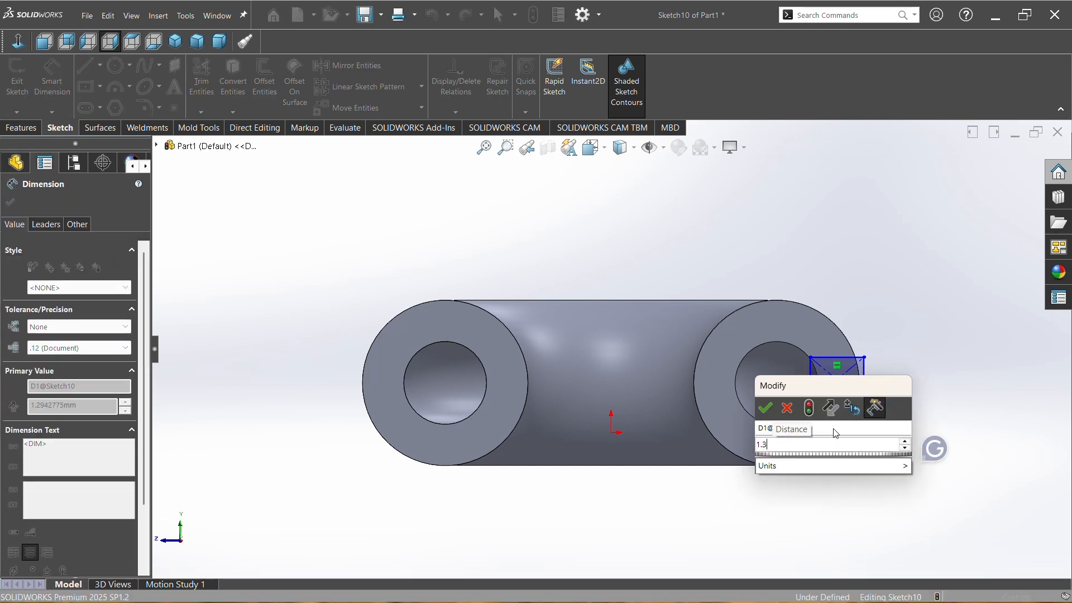
type("2")
key("Return")
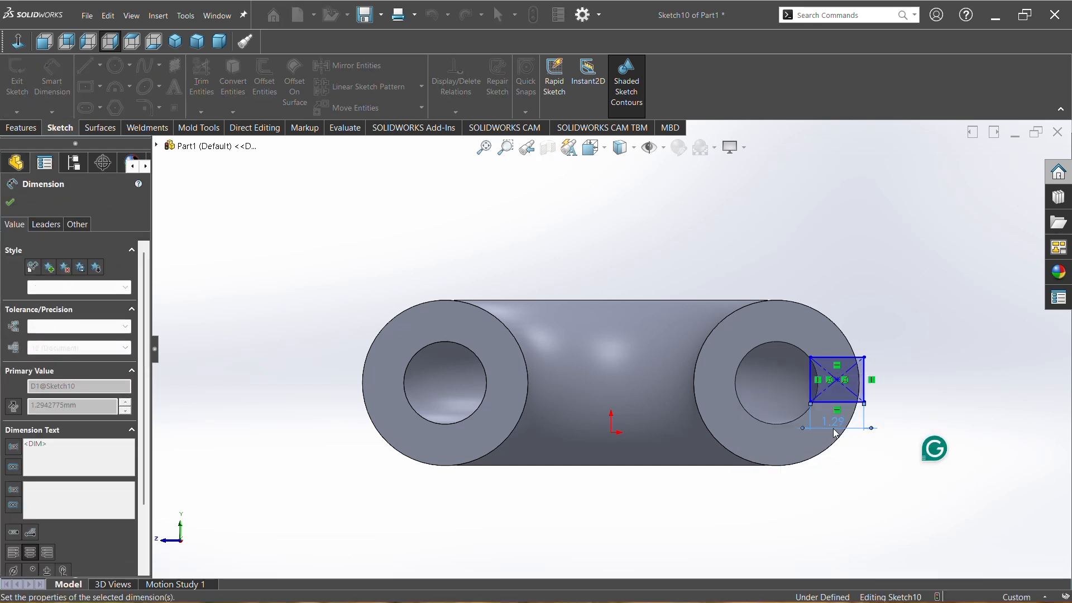
Dimension the rectangle's outer vertical edge and set its height to 1 mm.
left_click(865, 384)
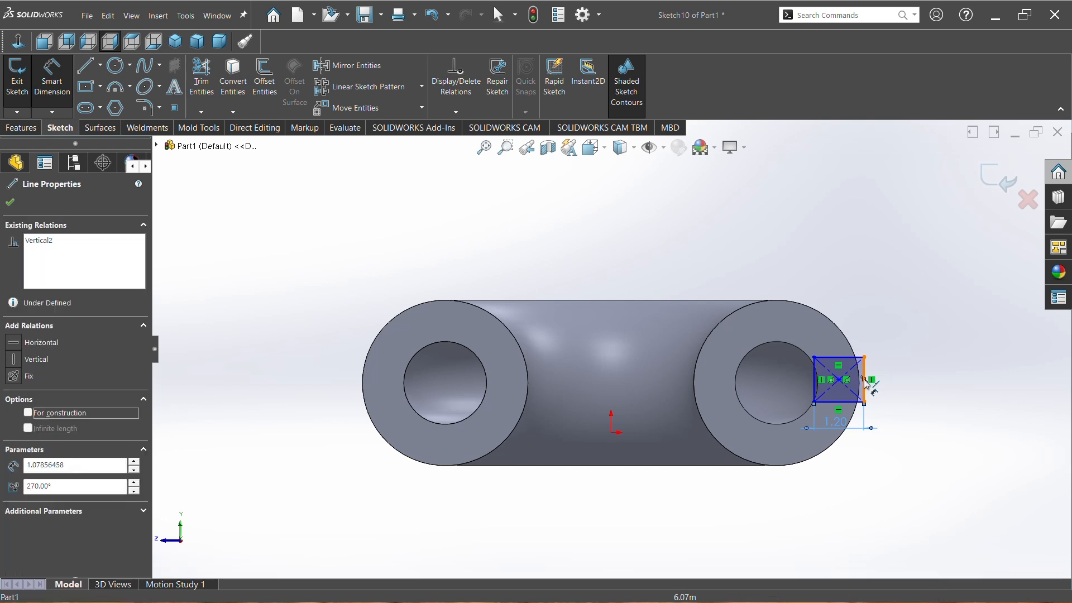
left_click(866, 380)
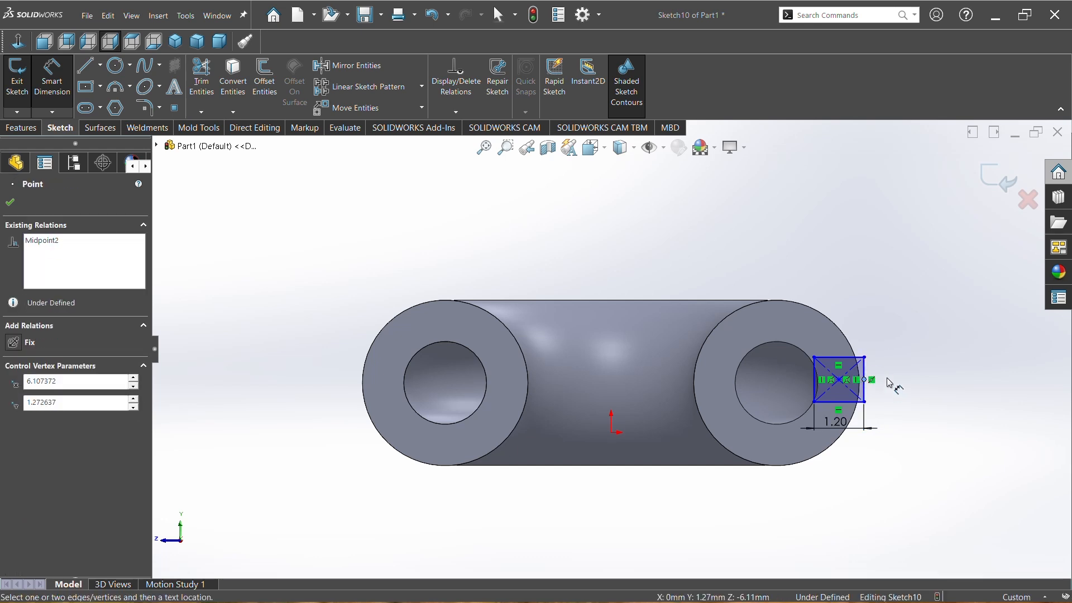
left_click(873, 375)
left_click(865, 382)
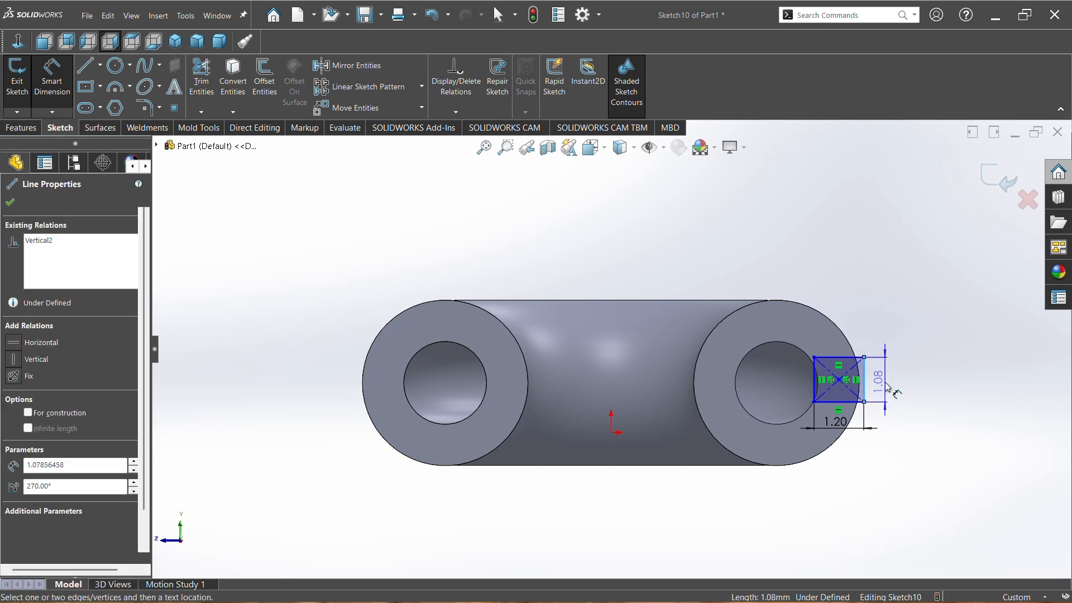
left_click(888, 389)
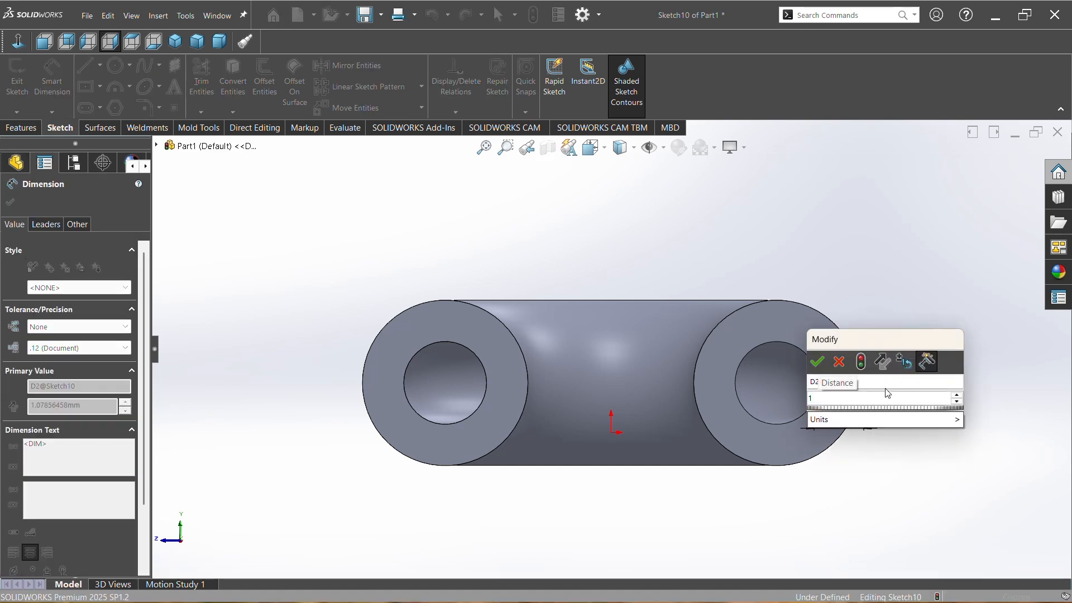
key("Return")
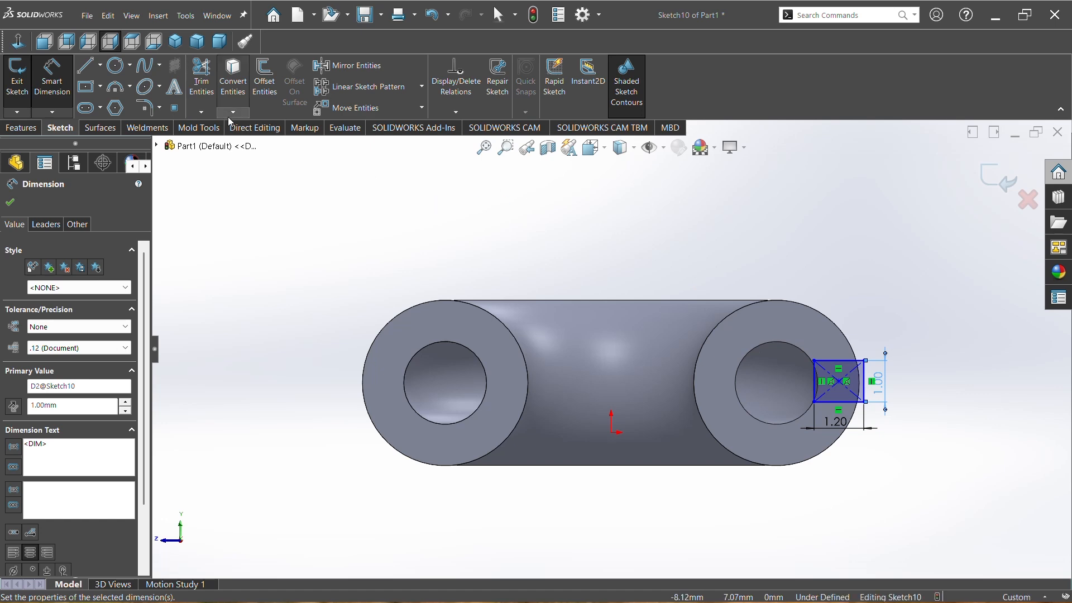
left_click(21, 128)
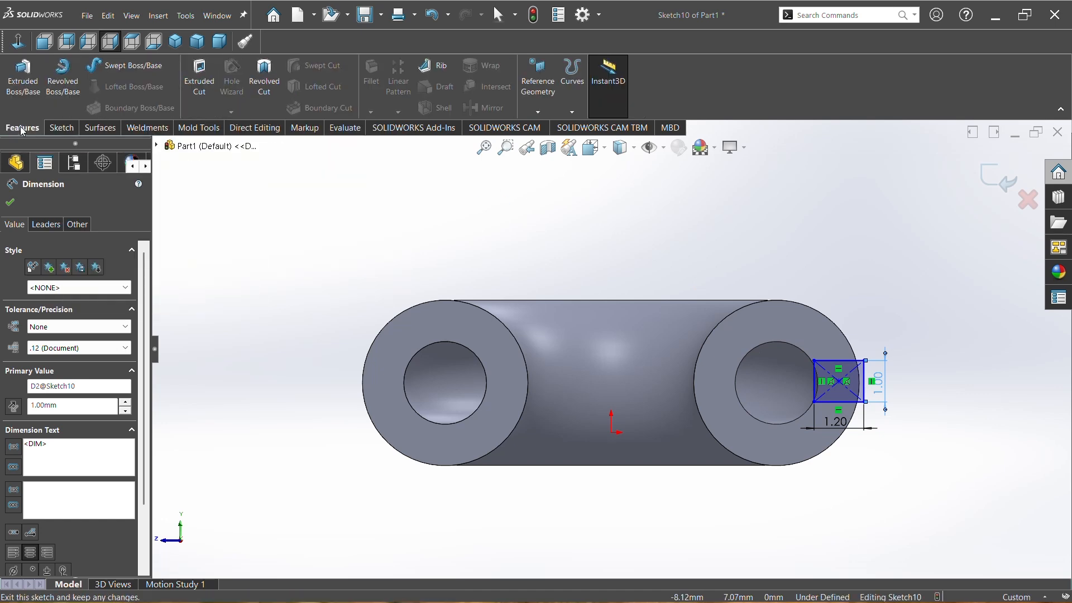
left_click(265, 73)
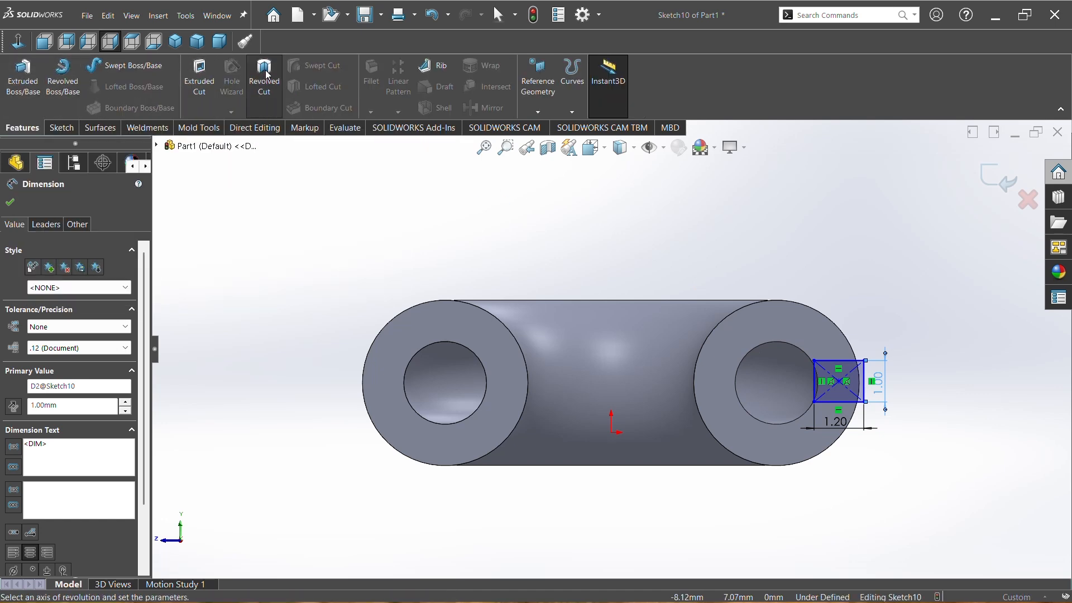
middle_click_drag(614, 263, 533, 321)
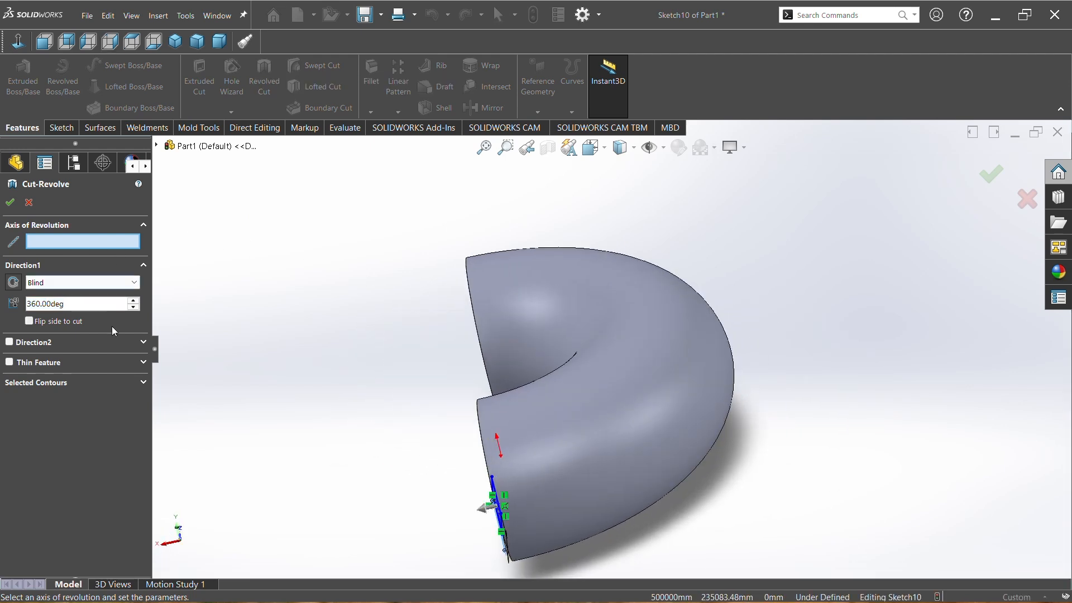
middle_click_drag(262, 405, 275, 397)
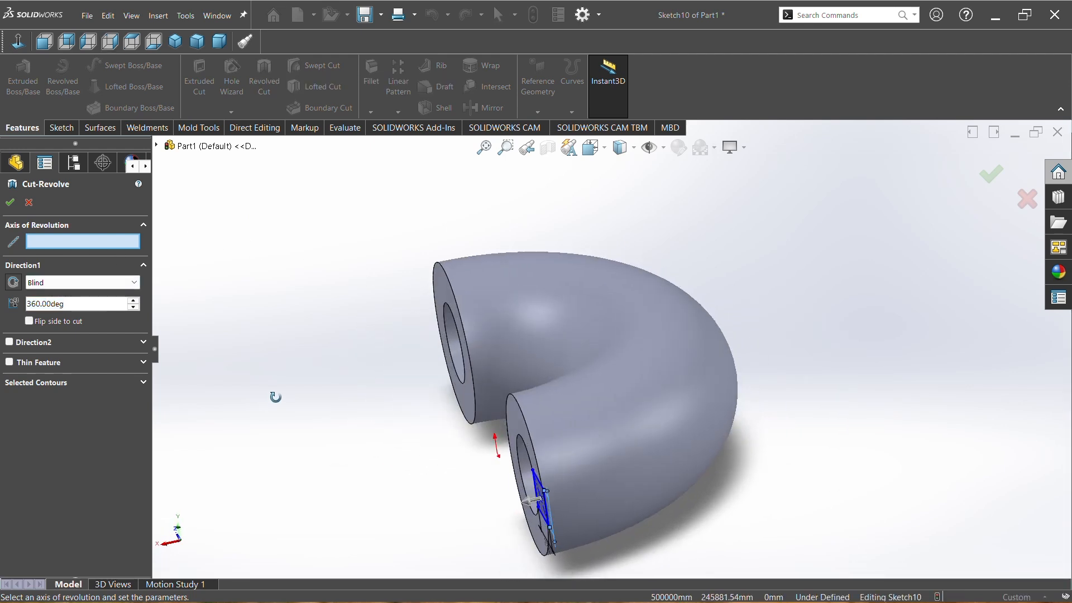
left_click(13, 282)
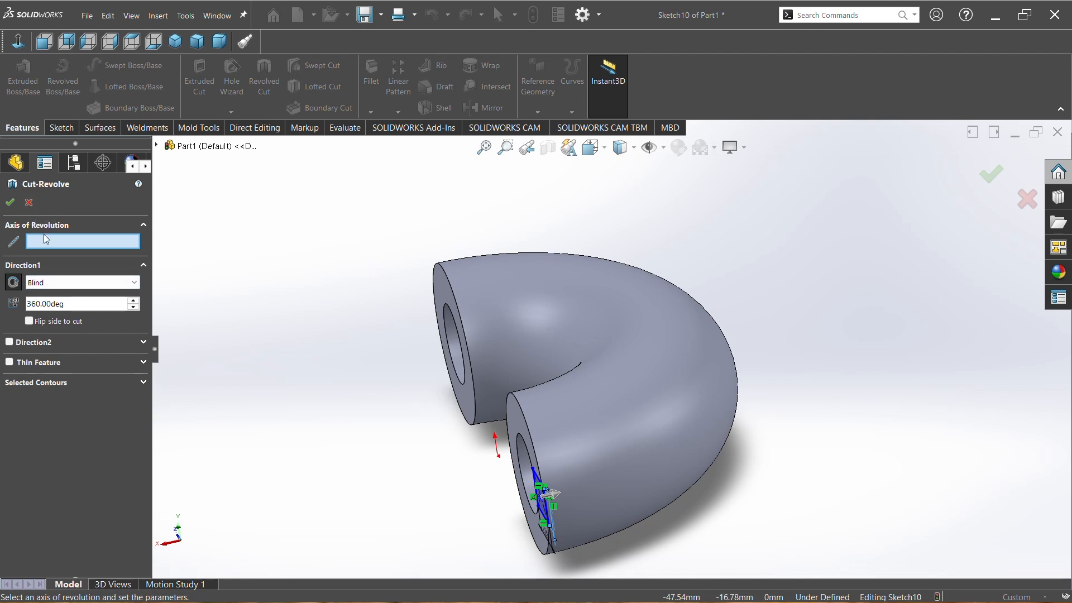
left_click(33, 202)
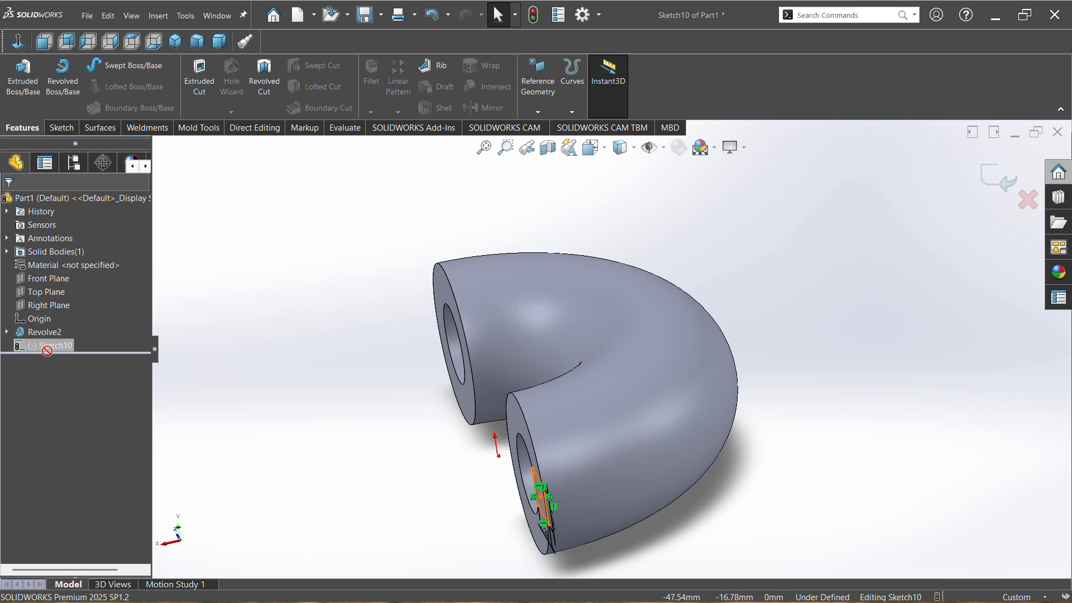
Show the half ring's profile sketch, Sketch9 under Revolve2, including its centerline.
left_click(55, 347)
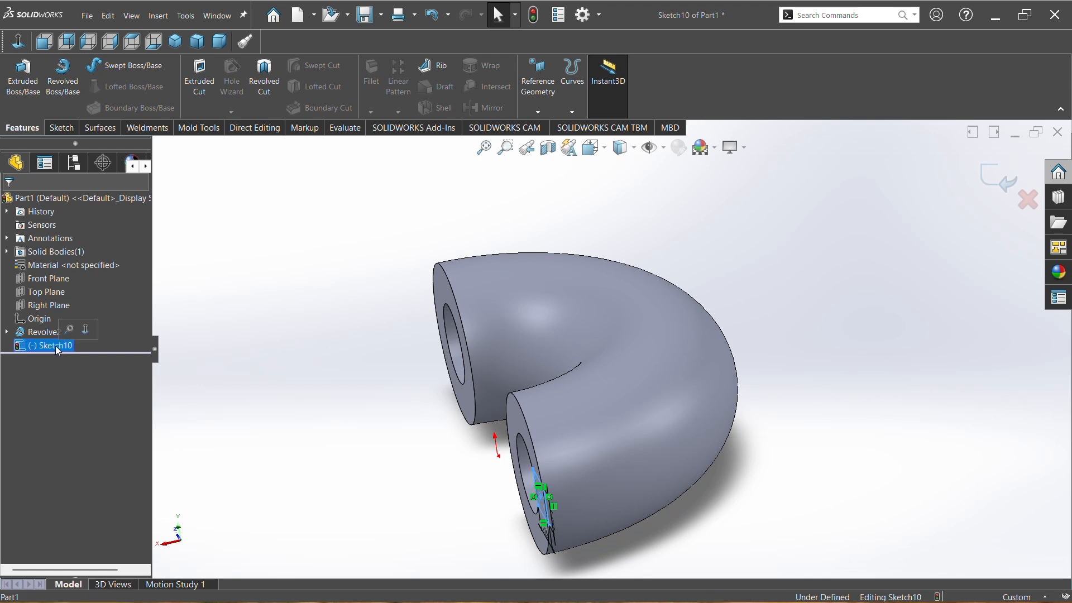
left_click(6, 332)
left_click(44, 350)
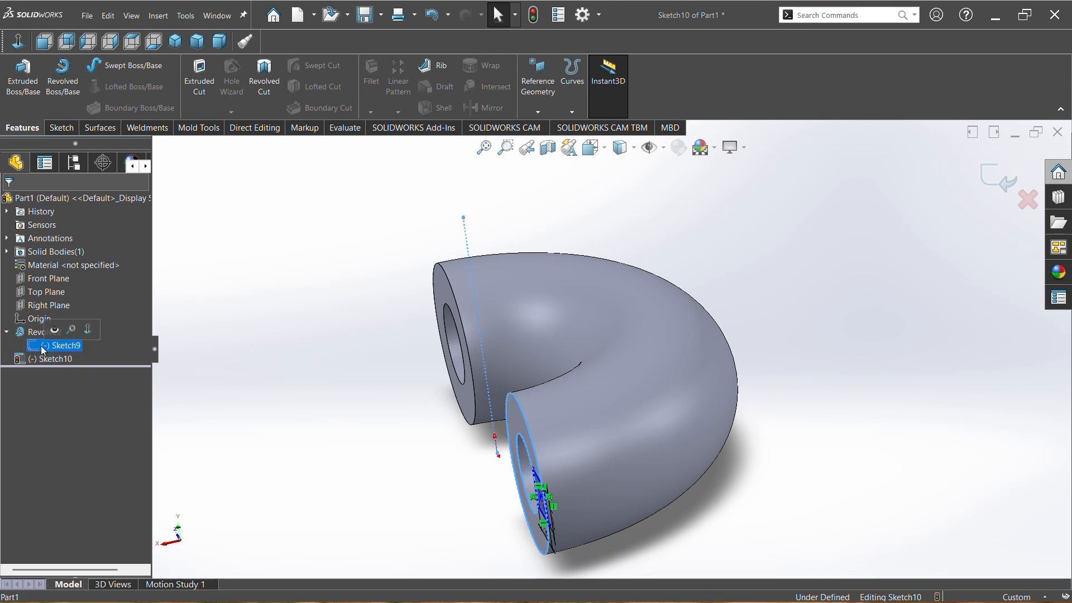
left_click(54, 335)
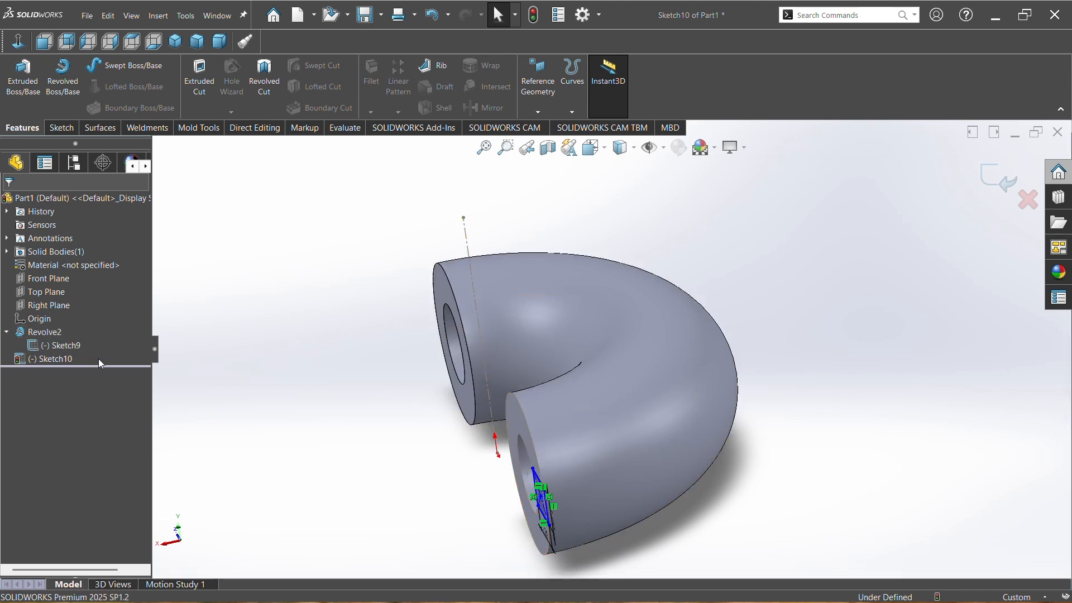
middle_click_drag(285, 474, 311, 447)
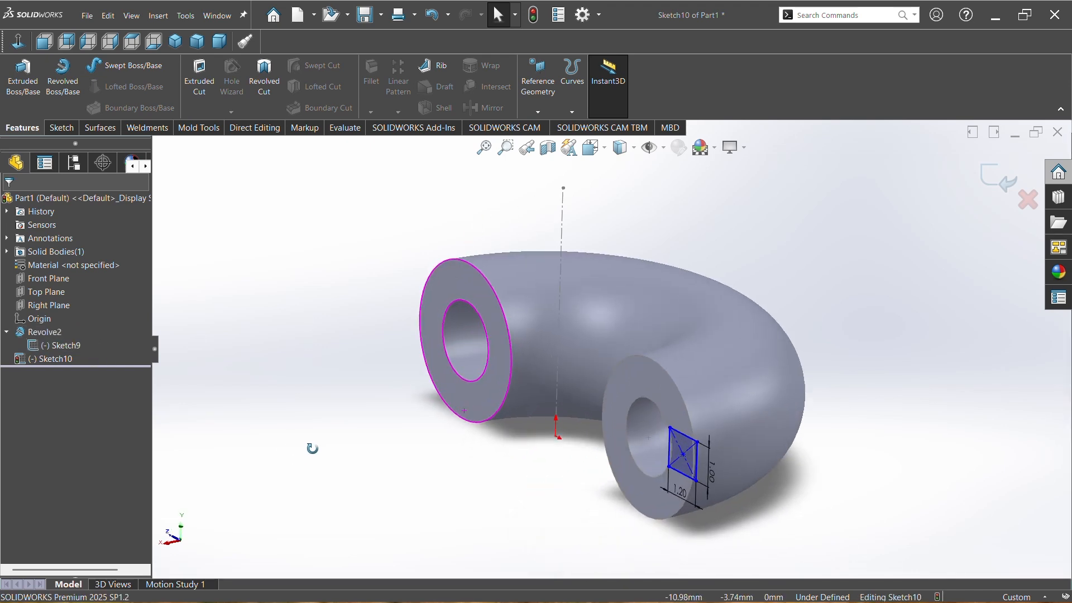
Start a revolved cut of the rectangle sketch, Sketch10, using the centerline of Sketch9 as the axis of revolution.
left_click(51, 358)
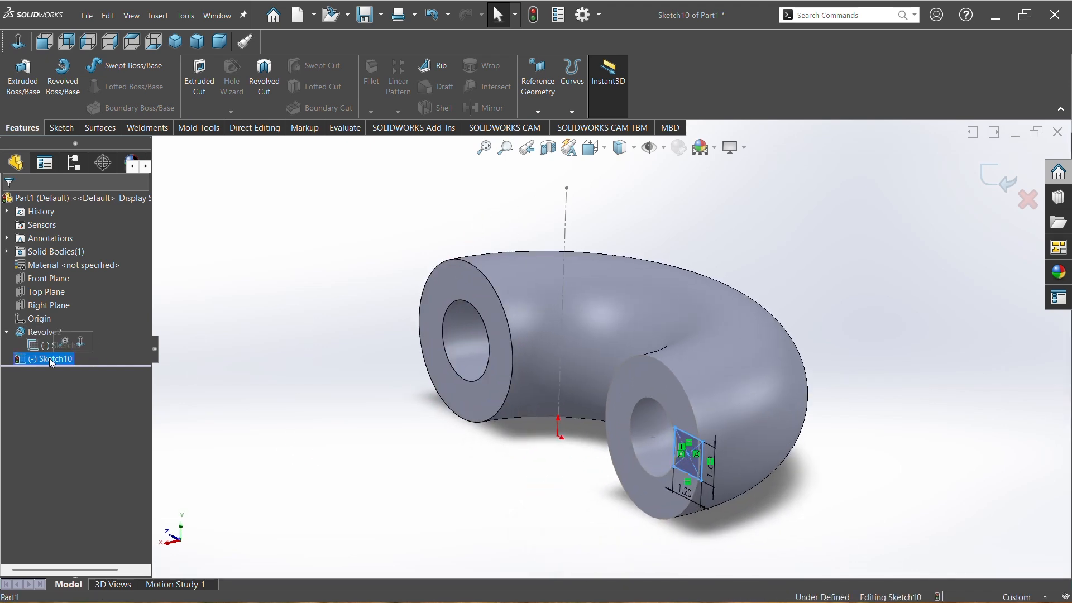
left_click(270, 62)
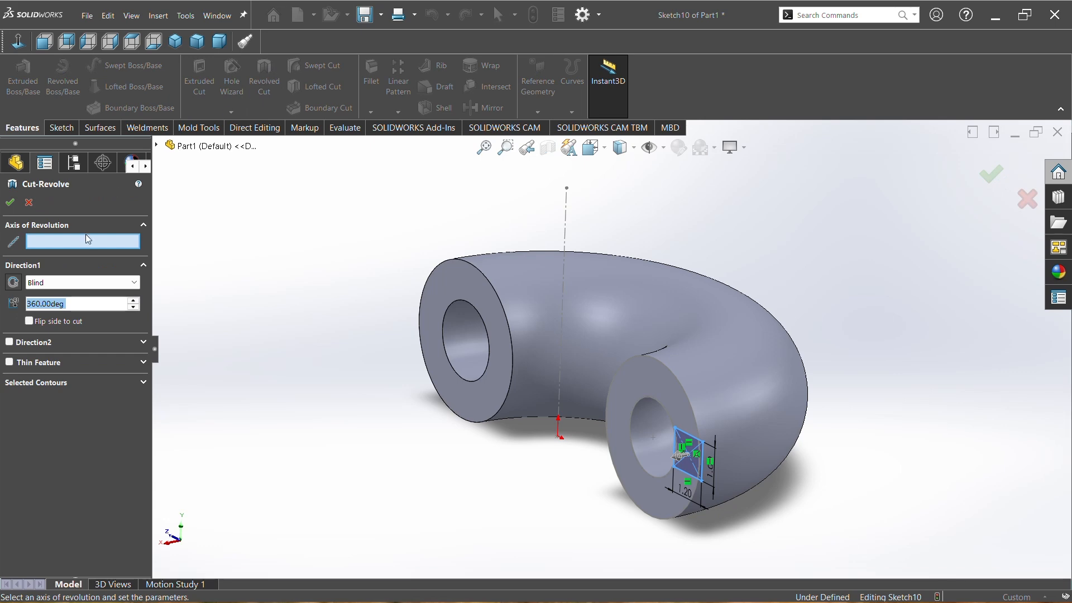
left_click(565, 220)
middle_click_drag(526, 367, 536, 408)
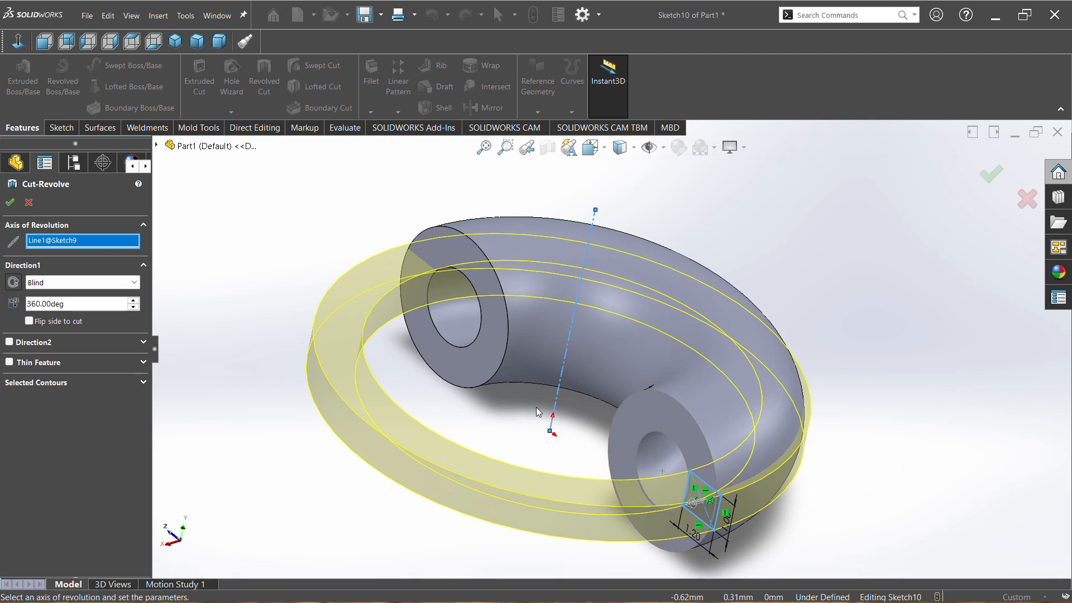
middle_click_drag(519, 384, 452, 404)
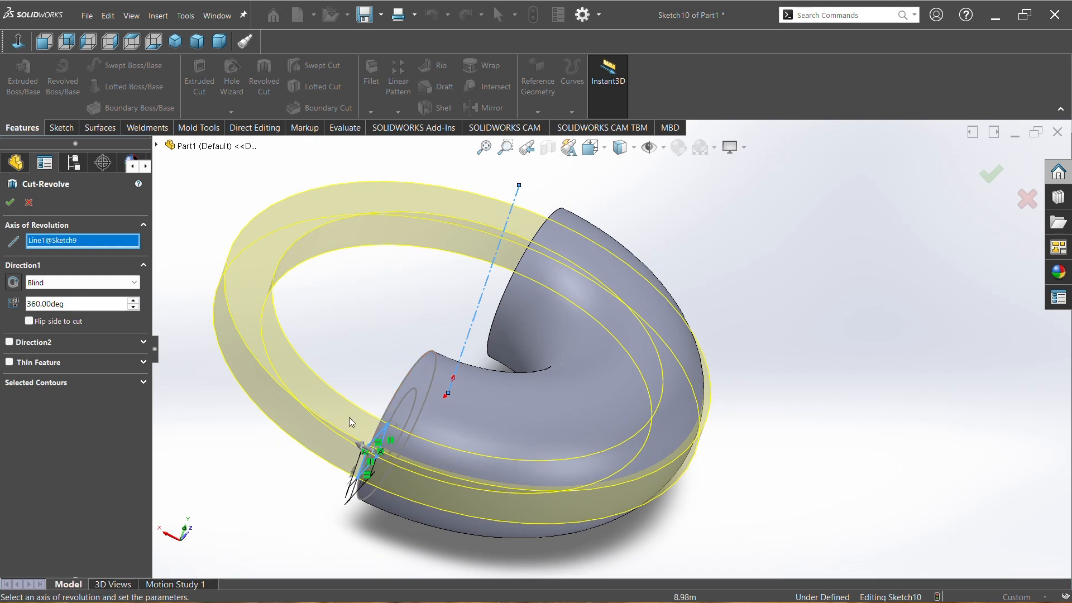
Set the revolved cut's end condition to Up To Surface, pick the half ring's opposite end face, and complete the cut.
left_click(105, 283)
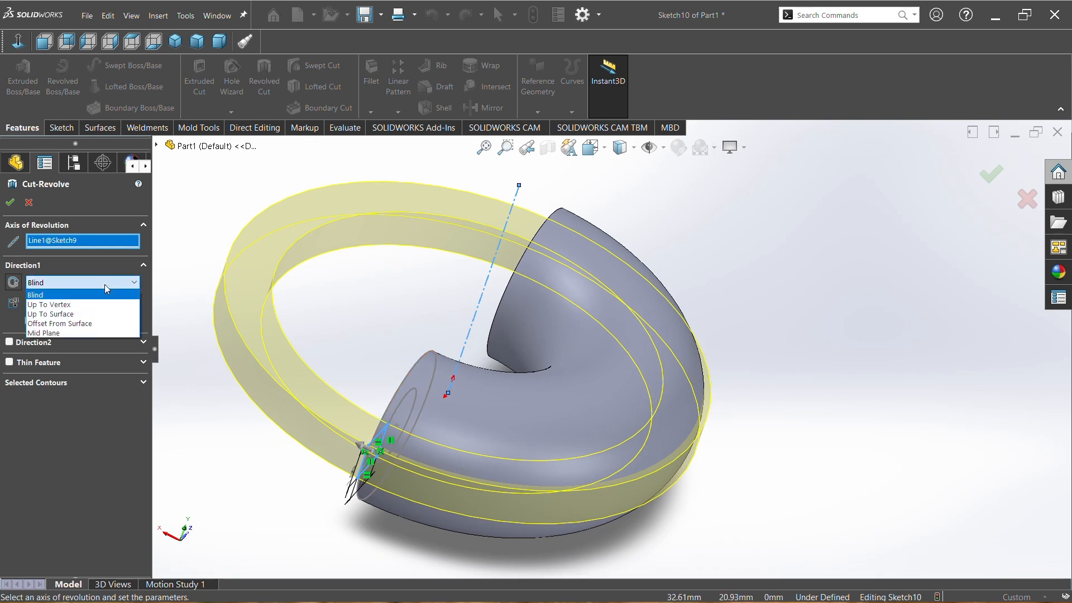
left_click(50, 313)
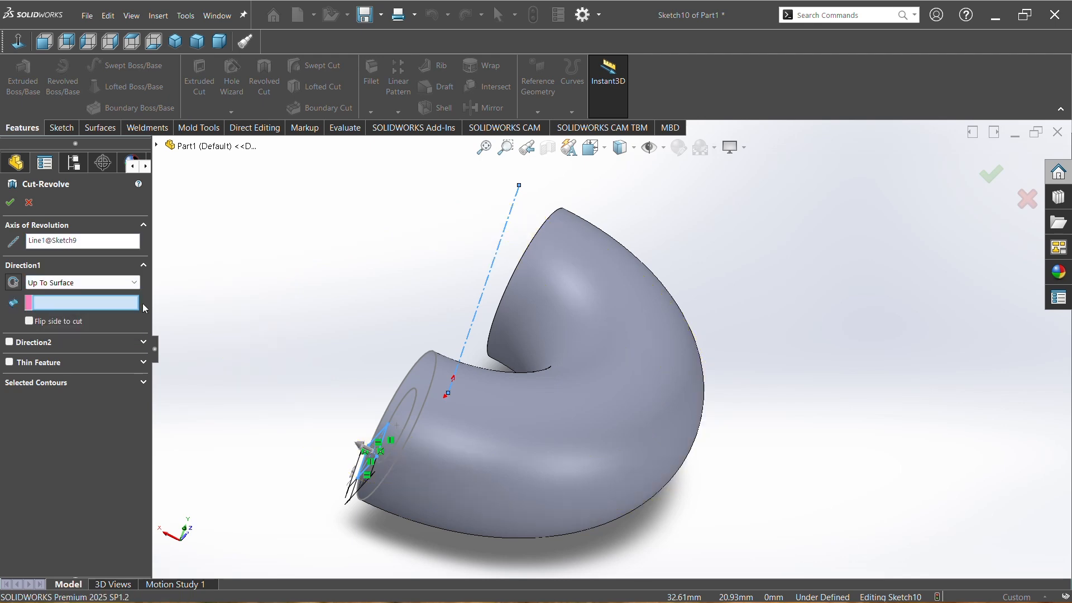
middle_click_drag(319, 314, 361, 364)
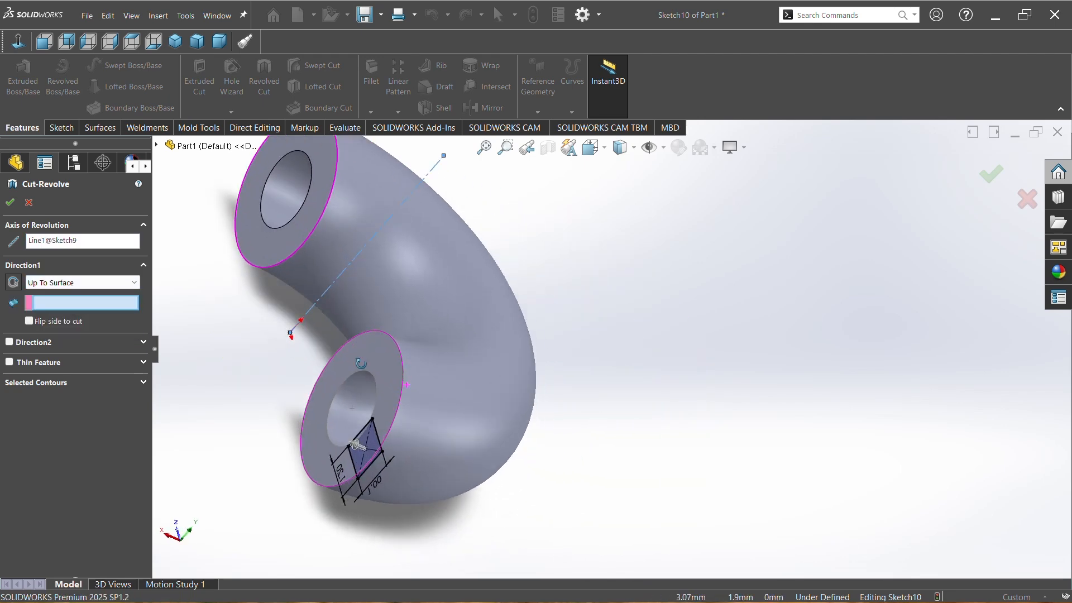
left_click(322, 190)
middle_click_drag(292, 302, 319, 434)
scroll(315, 358, "up", 4)
middle_click_drag(383, 299, 349, 225)
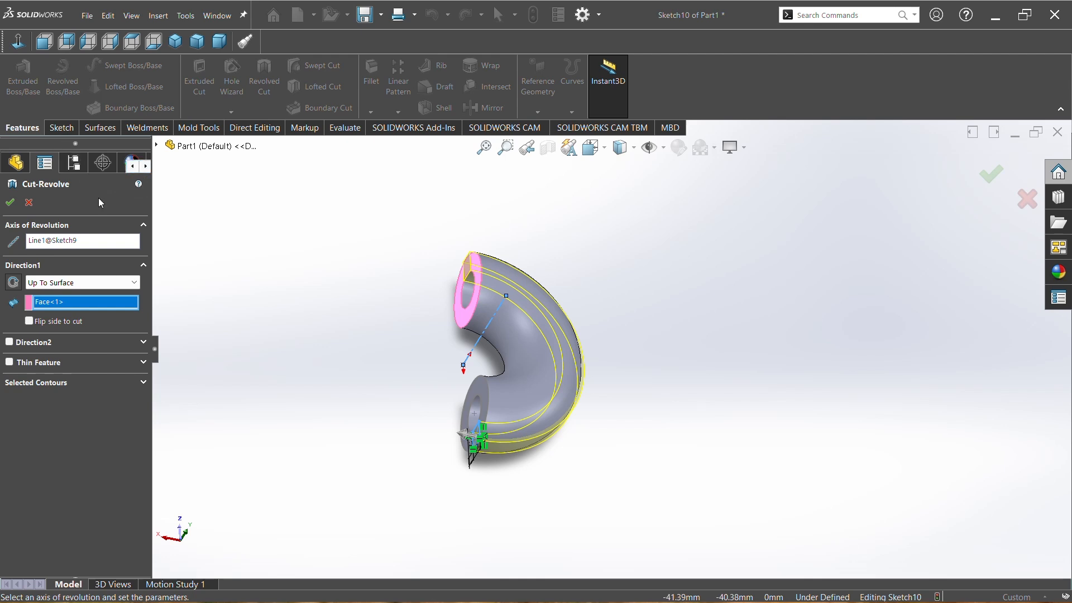
key("Return")
middle_click_drag(416, 404, 357, 313)
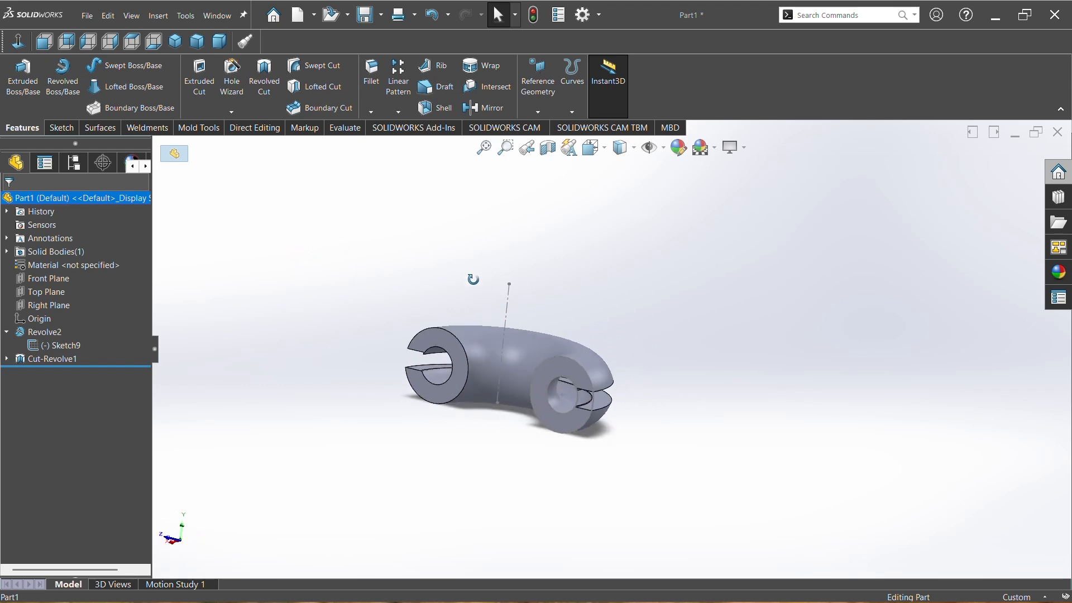
Edit the revolved cut to enable Flip side to cut and rebuild the half ring.
left_click(48, 359)
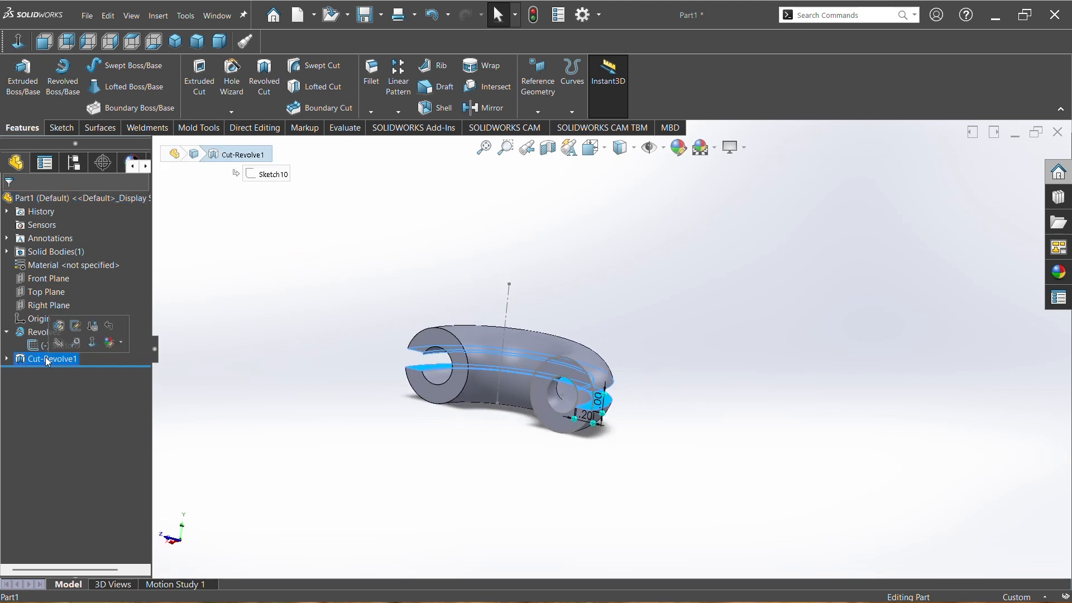
left_click(58, 325)
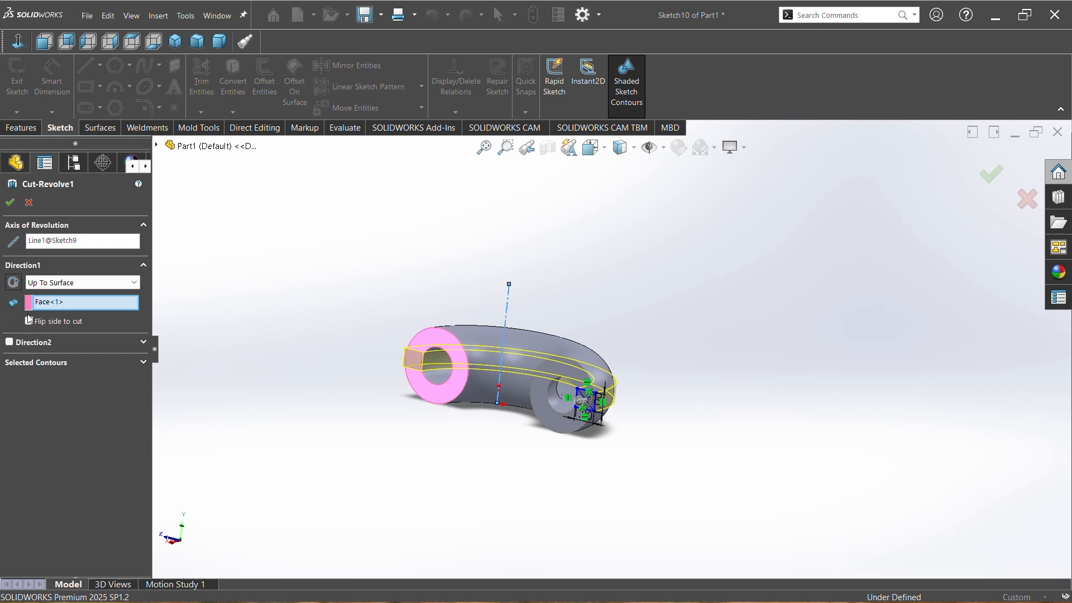
middle_click_drag(391, 369, 546, 489)
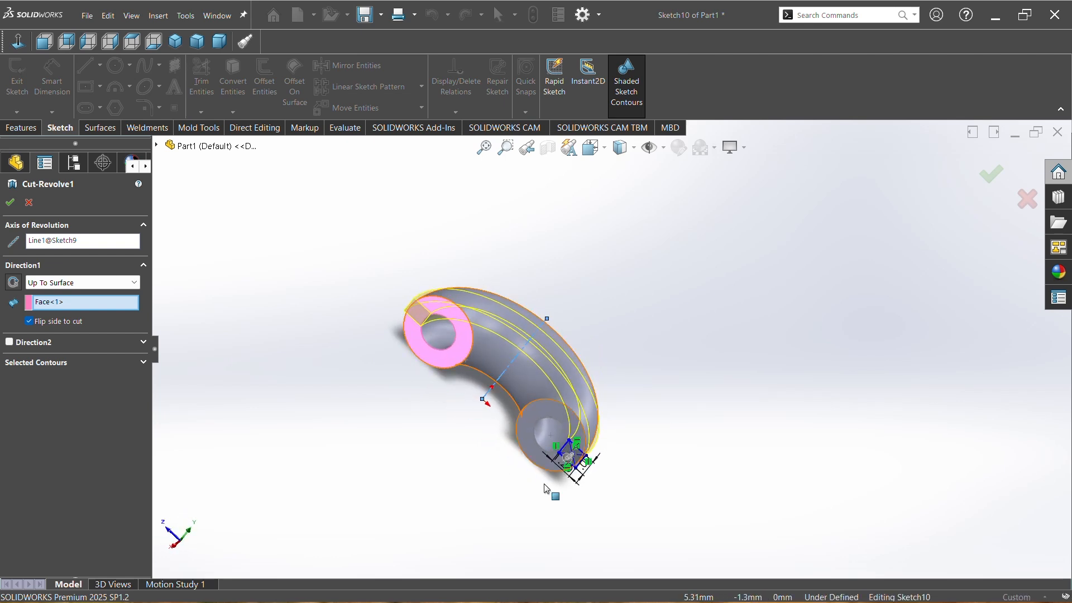
left_click(10, 202)
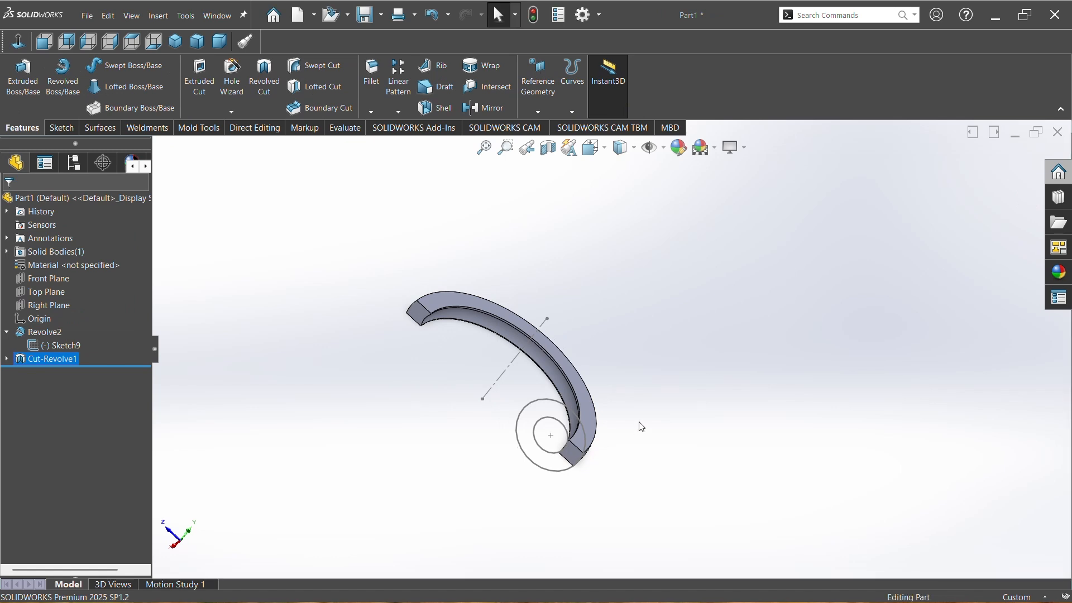
middle_click_drag(639, 426, 607, 482)
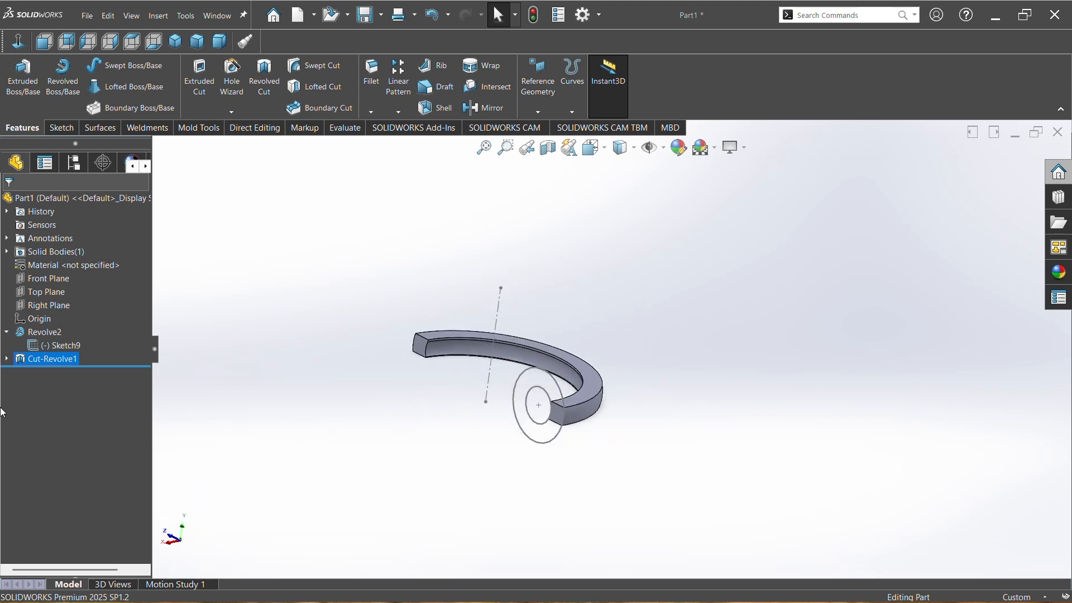
Edit the revolved cut again to disable Flip side to cut and accept the change.
right_click(42, 362)
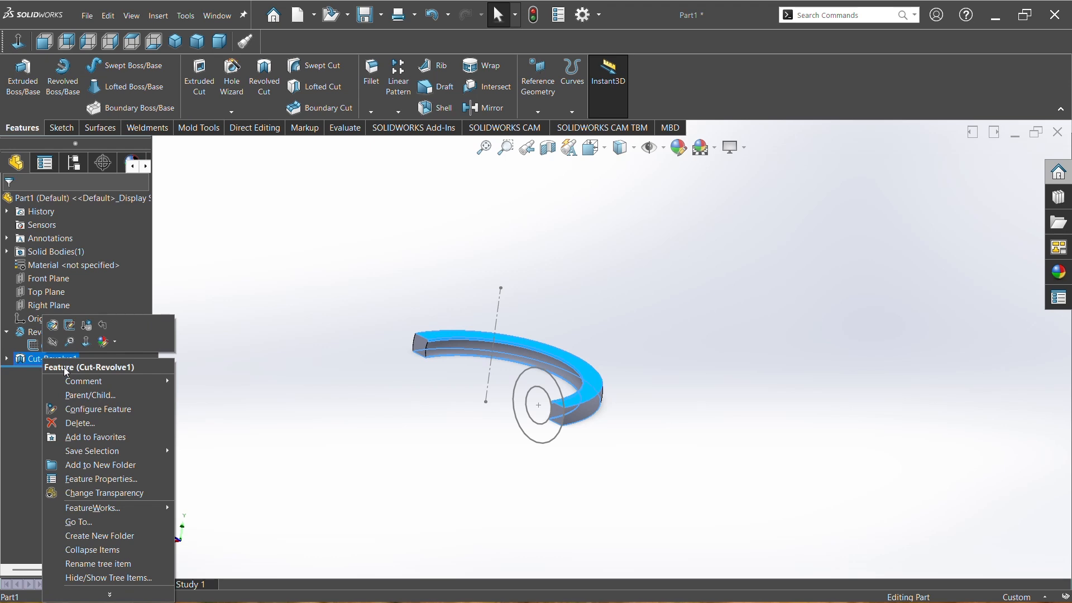
left_click(53, 325)
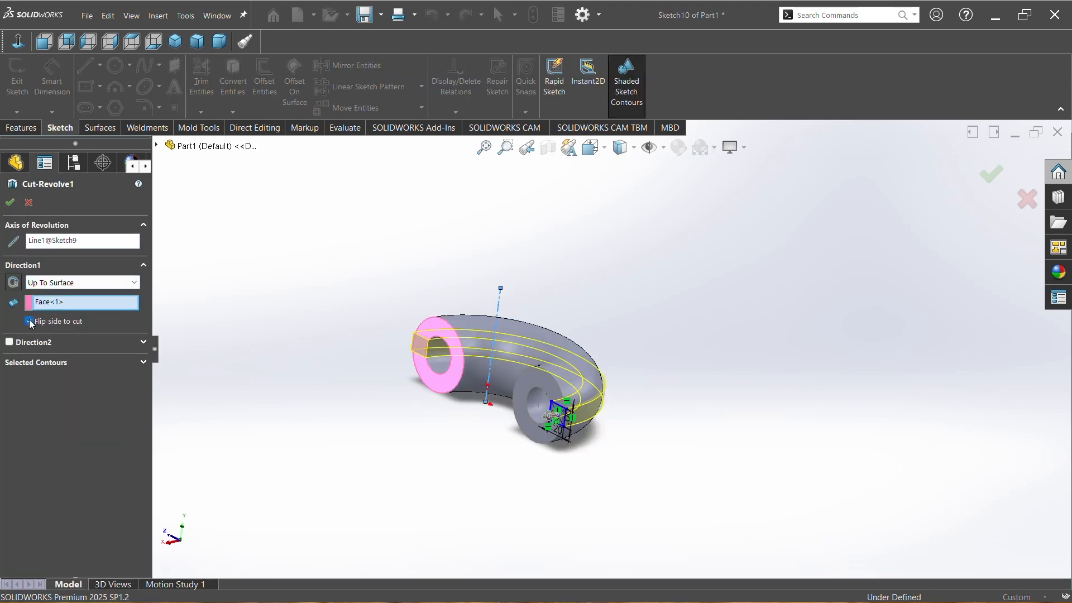
left_click(10, 202)
middle_click_drag(473, 367, 399, 426)
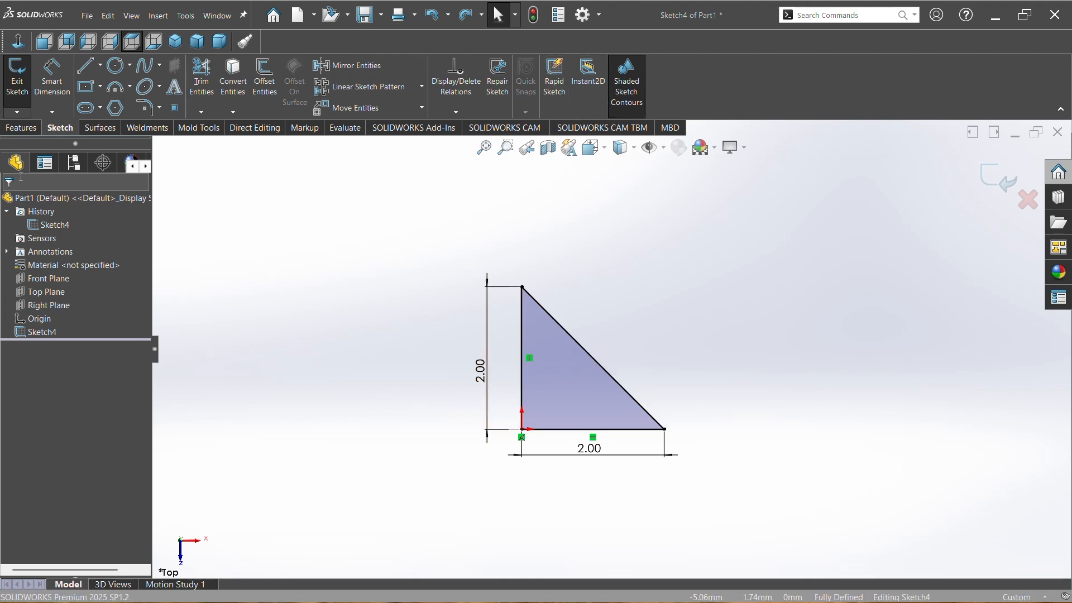
Extrude the 2 mm by 2 mm triangle sketch as a Blind boss with a depth of 1.5 mm.
left_click(21, 129)
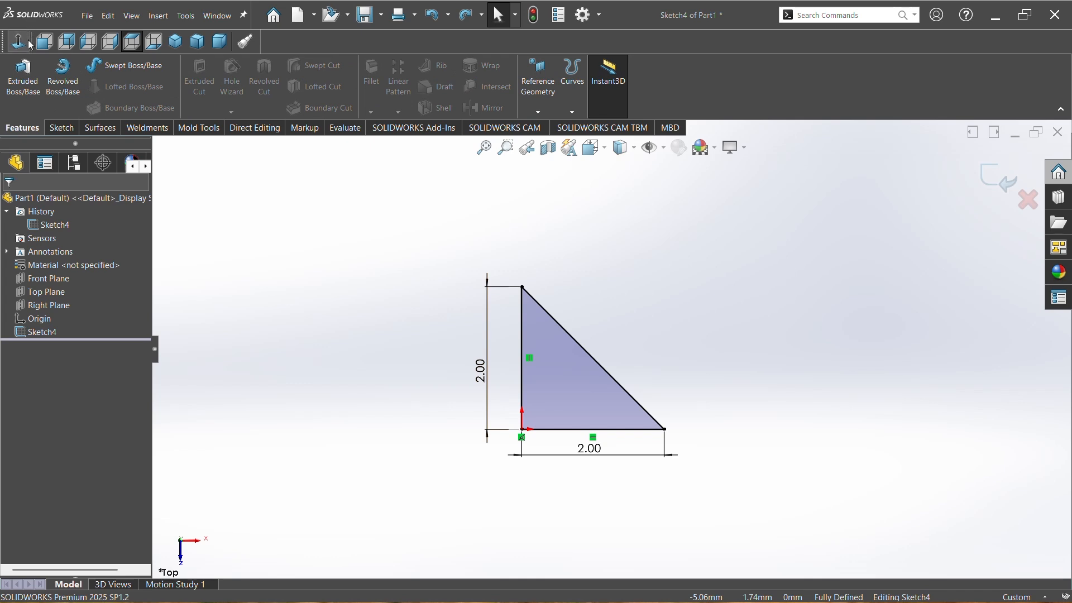
left_click(23, 78)
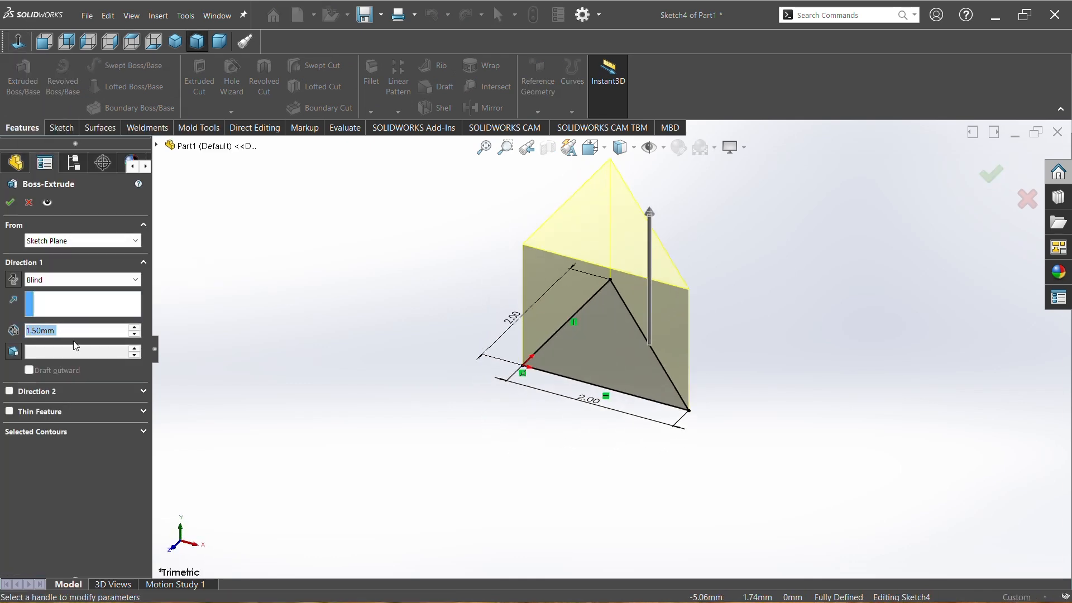
left_click(15, 207)
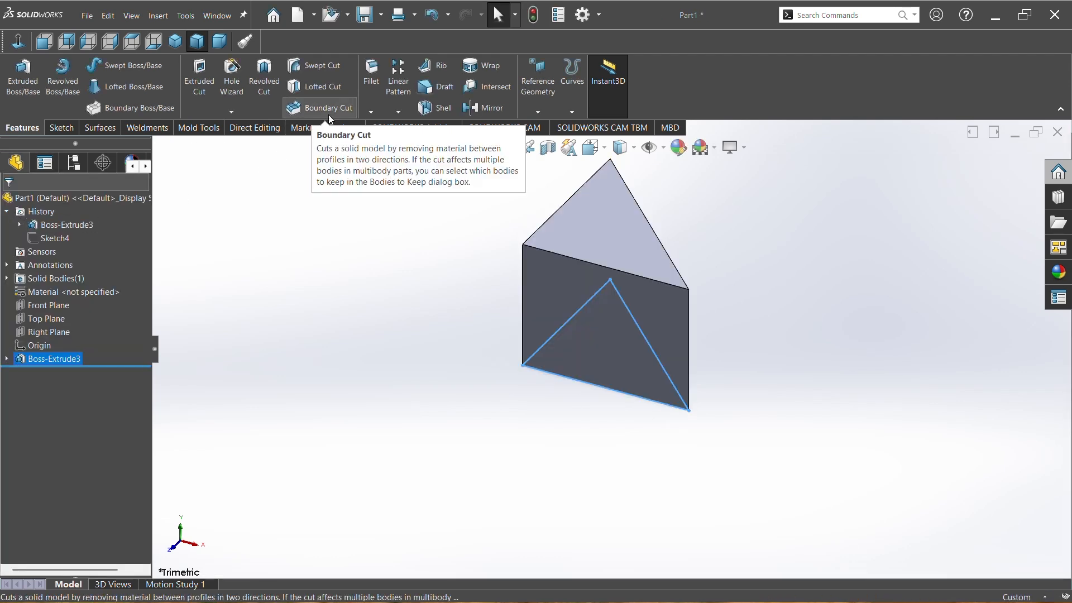
Set up a symmetric fillet with a 0.5 mm radius on the triangular prism's front and adjoining left upper edges.
left_click(369, 96)
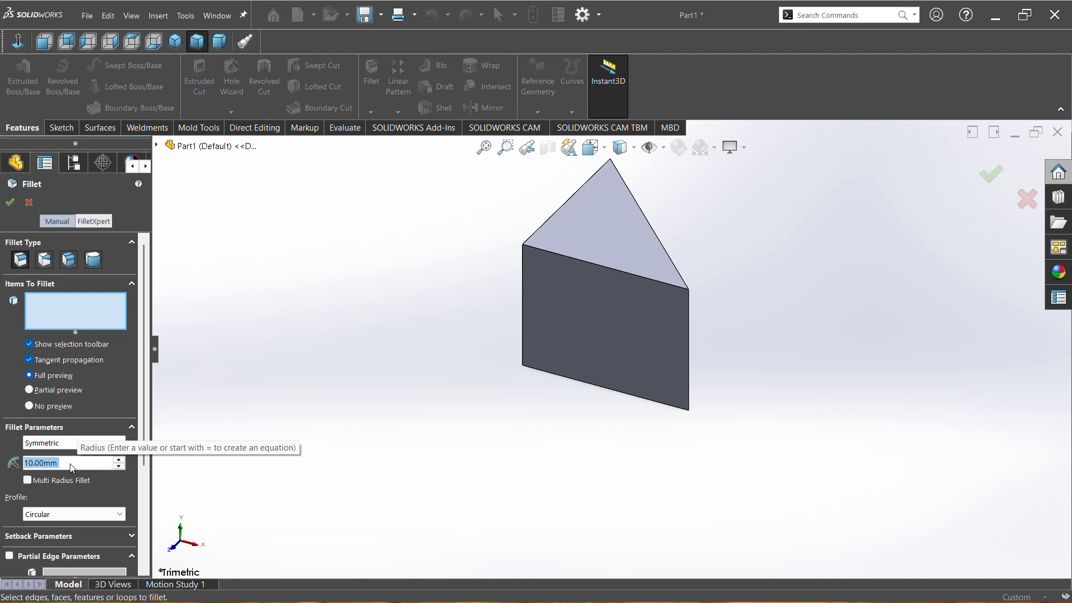
type("0.5")
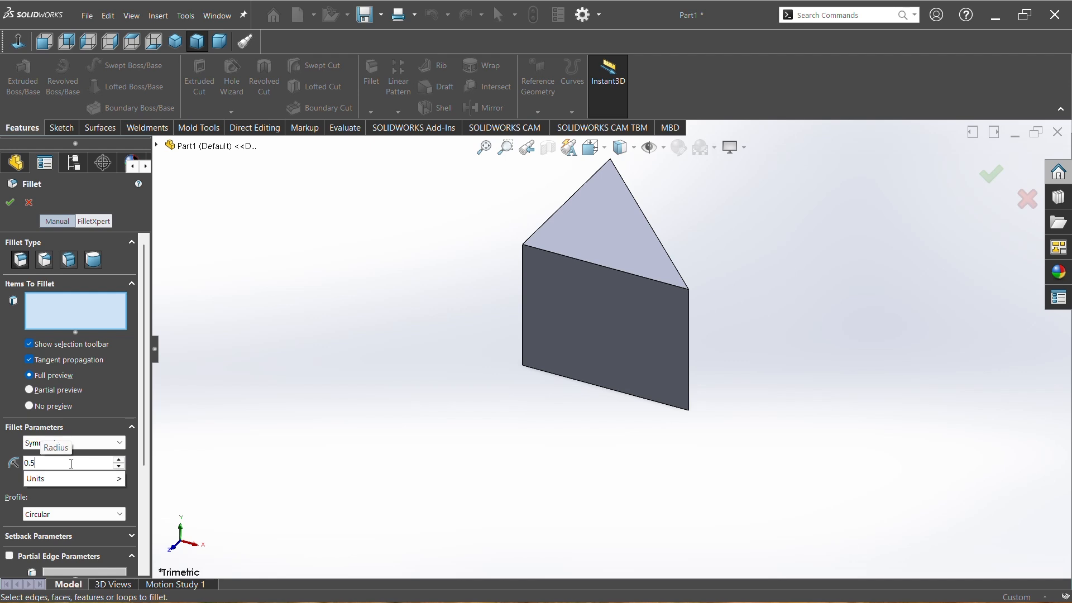
key("Return")
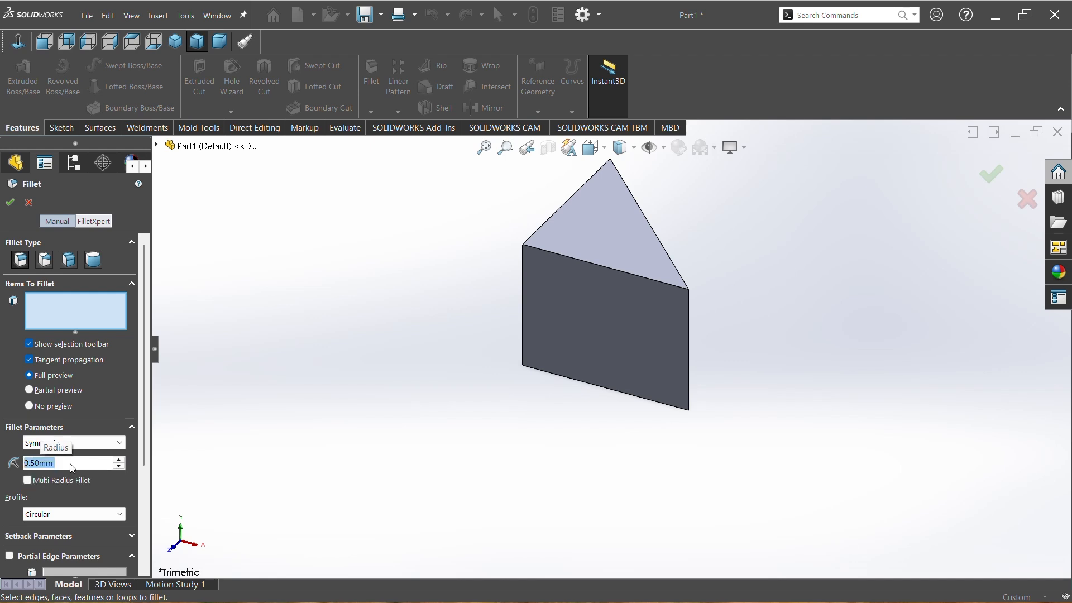
left_click(56, 310)
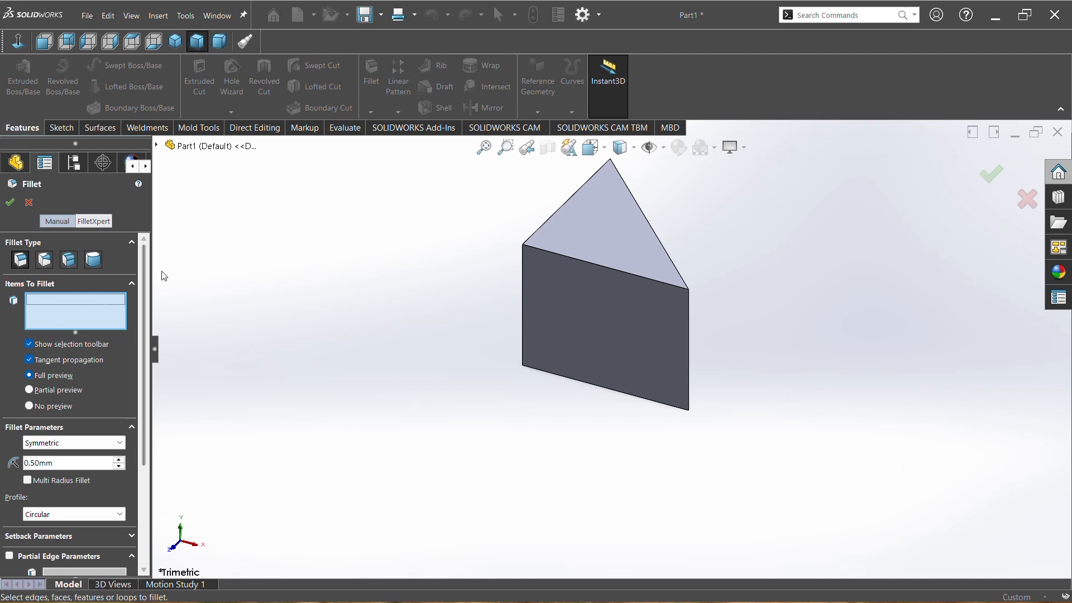
left_click(578, 259)
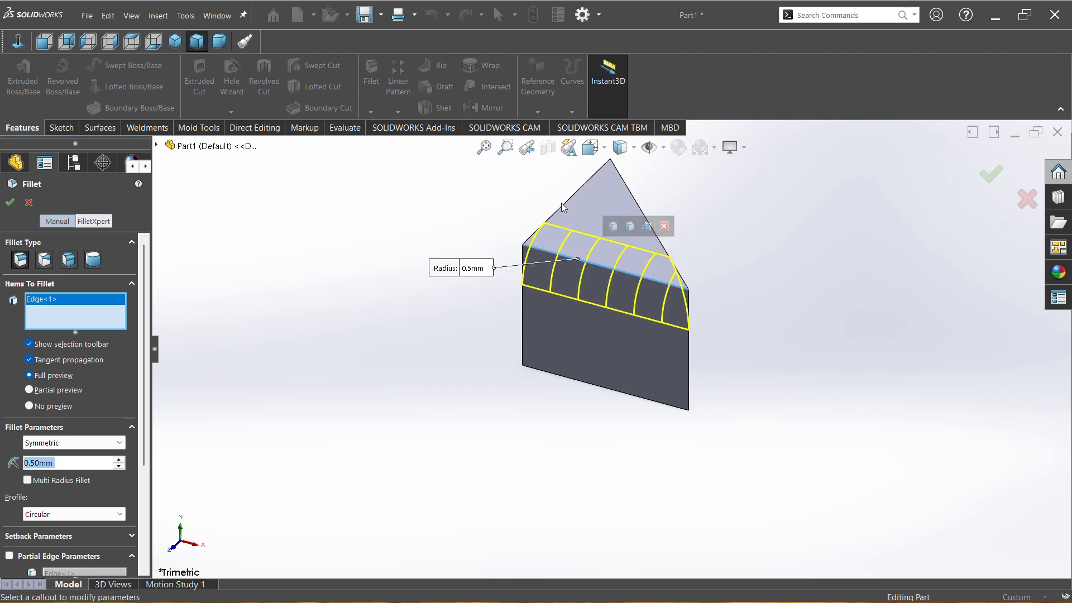
left_click(539, 234)
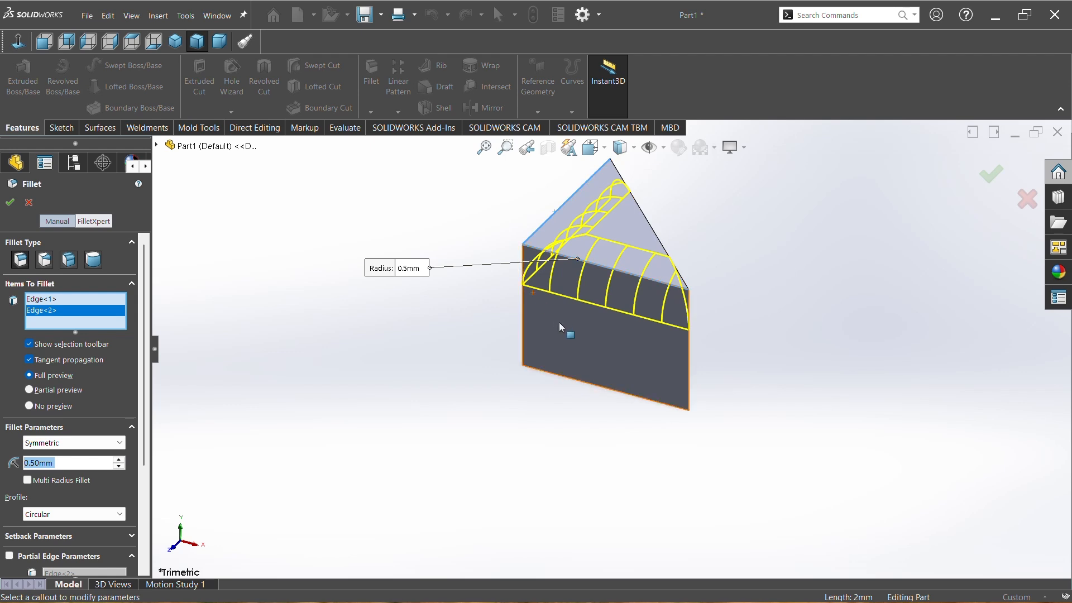
middle_click_drag(559, 322, 597, 343)
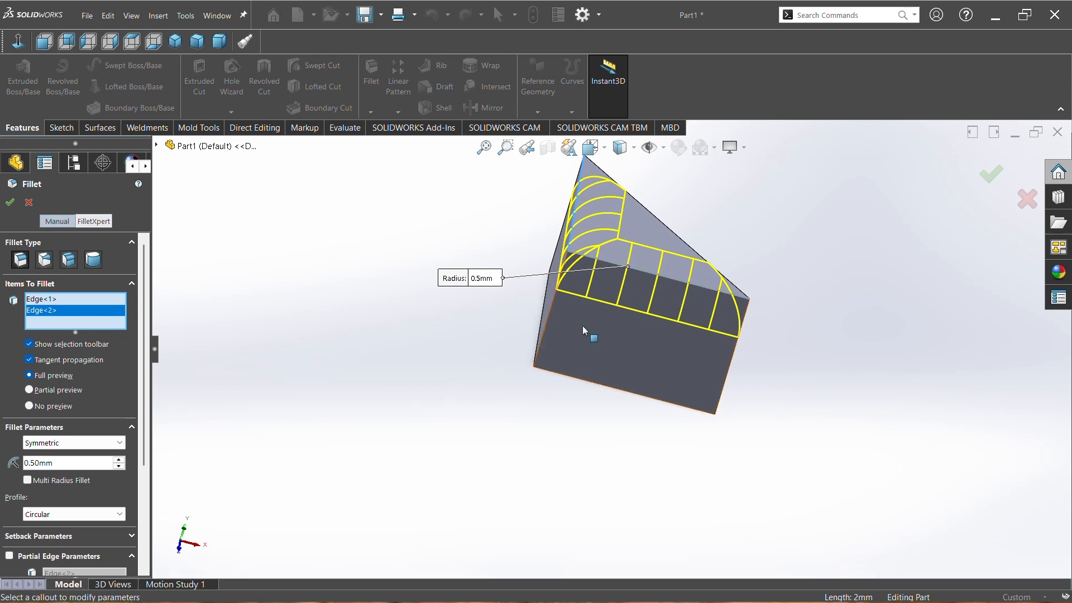
left_click(654, 278)
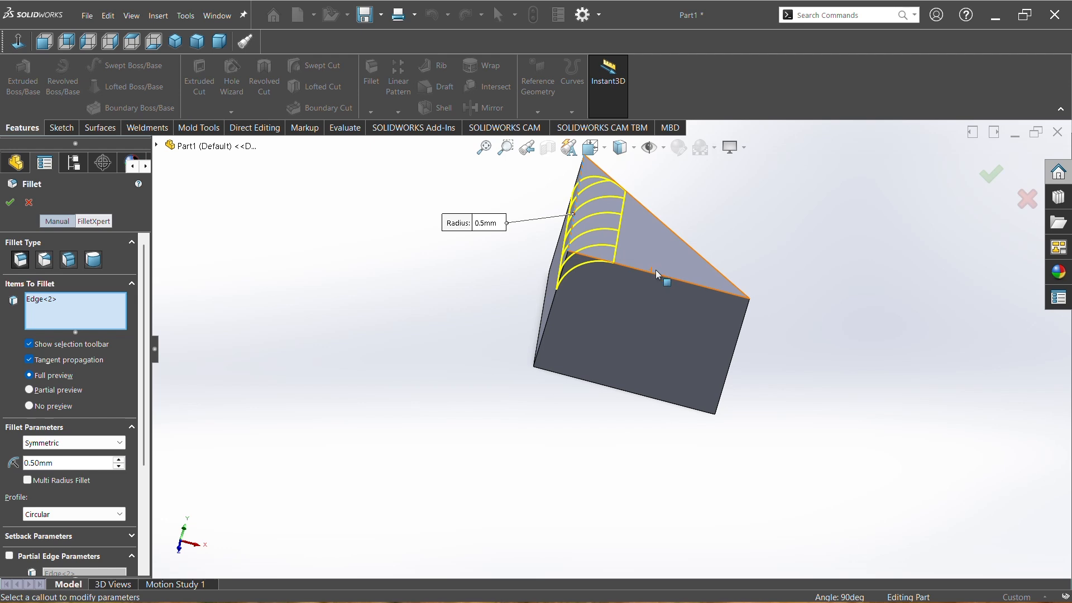
left_click(656, 280)
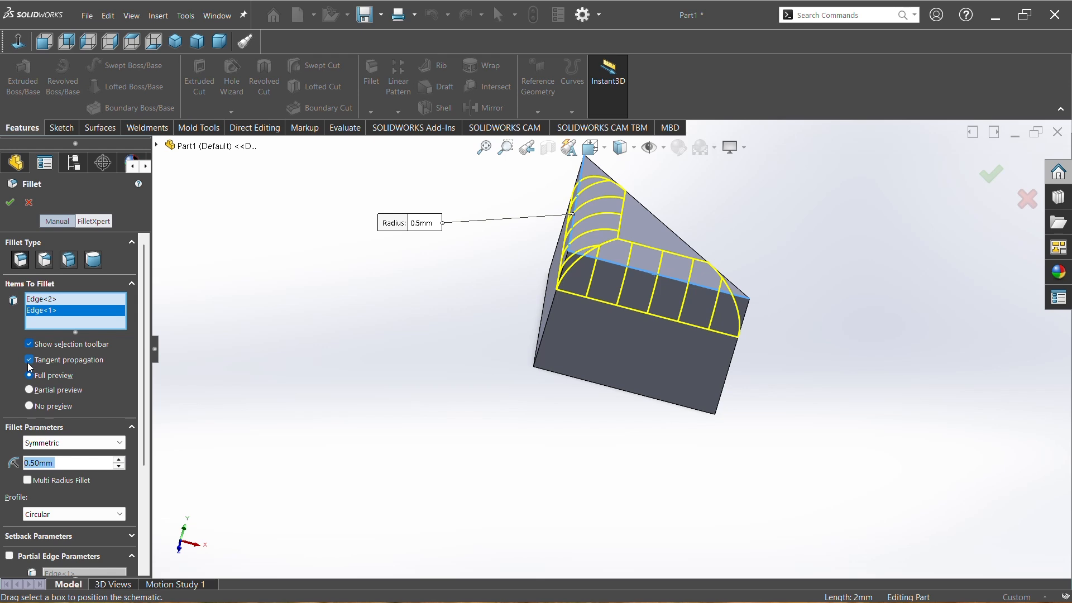
Try Partial preview and the Conic Rho, Conic Radius and Curvature Continuous fillet profiles, then restore Full preview and Circular.
left_click(29, 391)
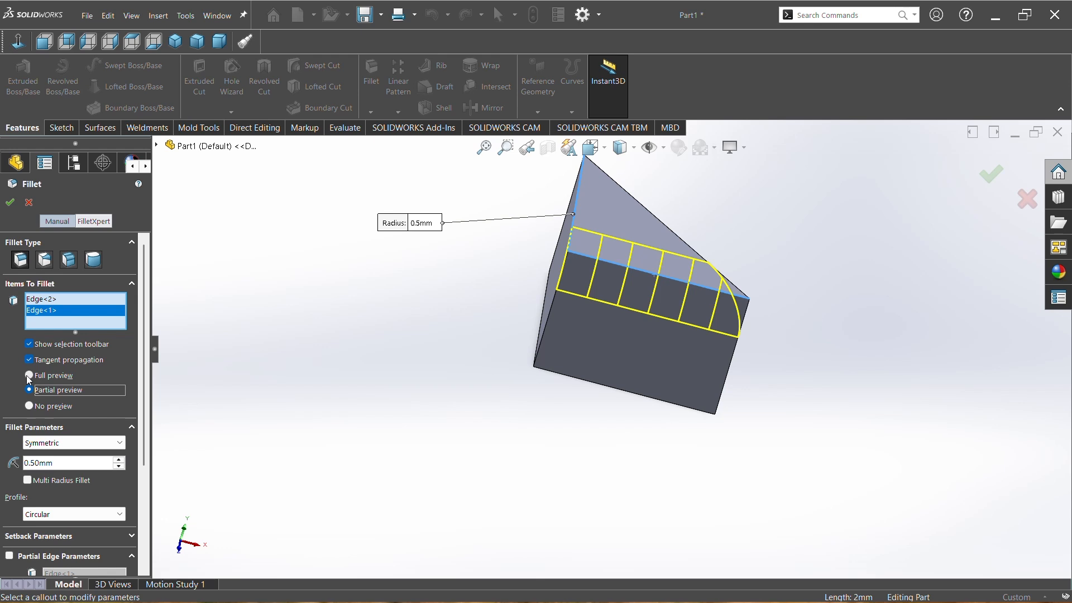
left_click(29, 376)
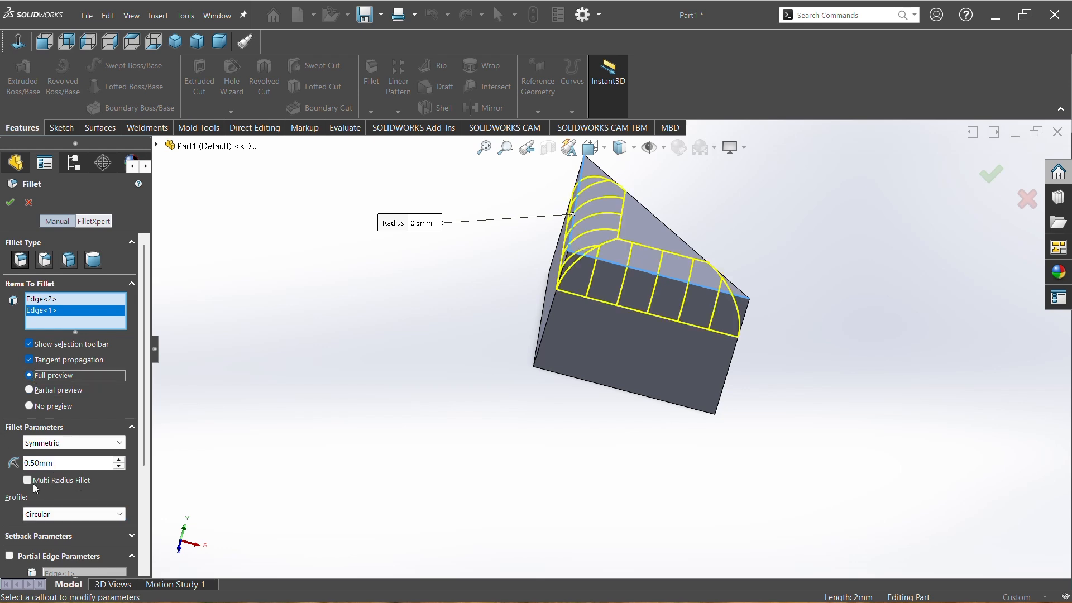
left_click(119, 515)
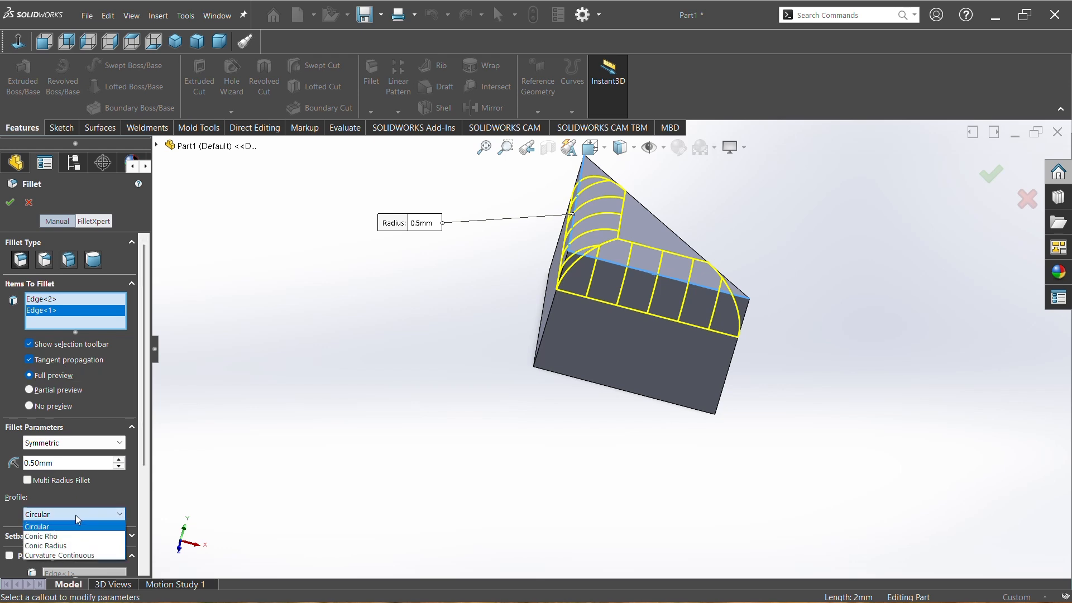
left_click(69, 537)
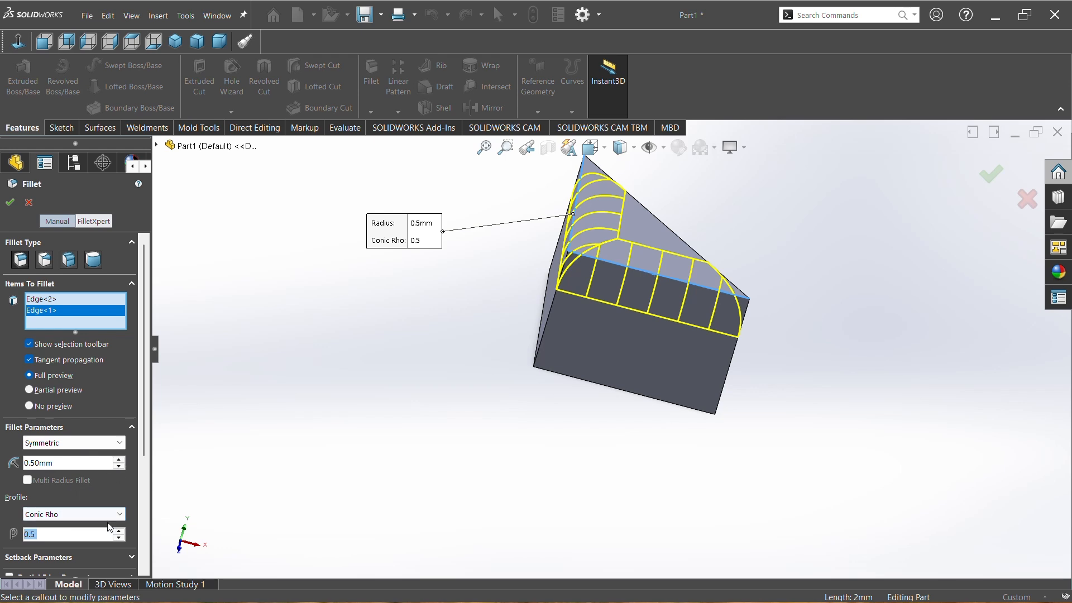
left_click(82, 514)
left_click(71, 546)
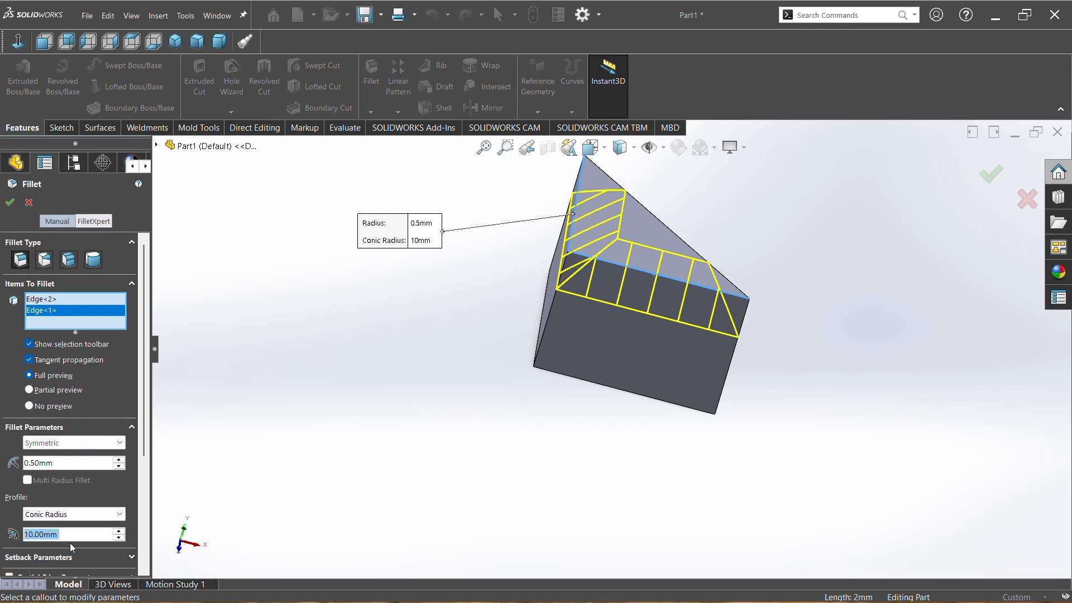
left_click(121, 514)
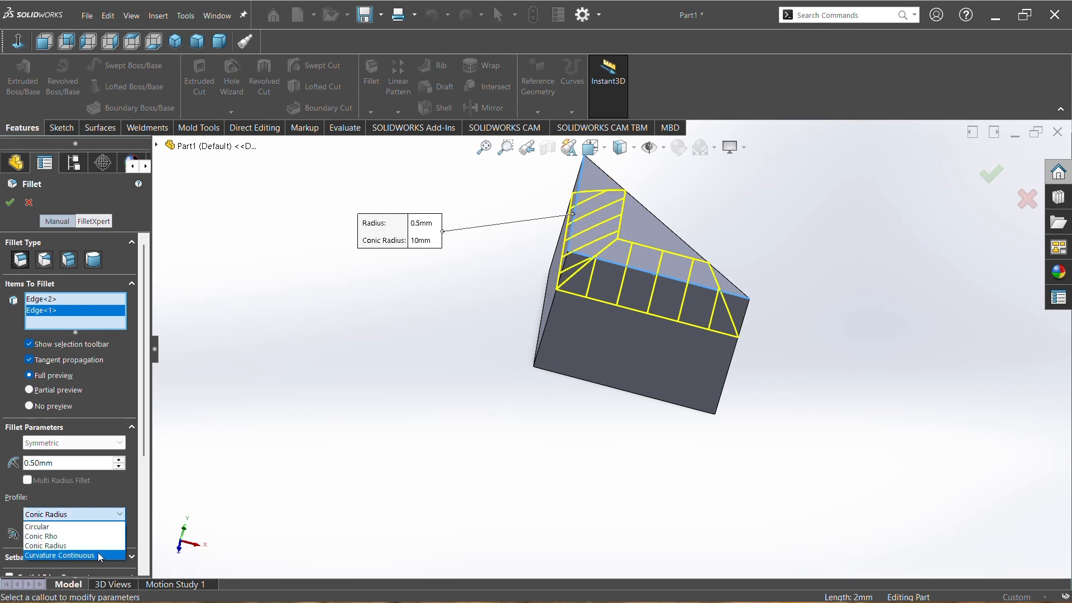
left_click(99, 556)
left_click(115, 514)
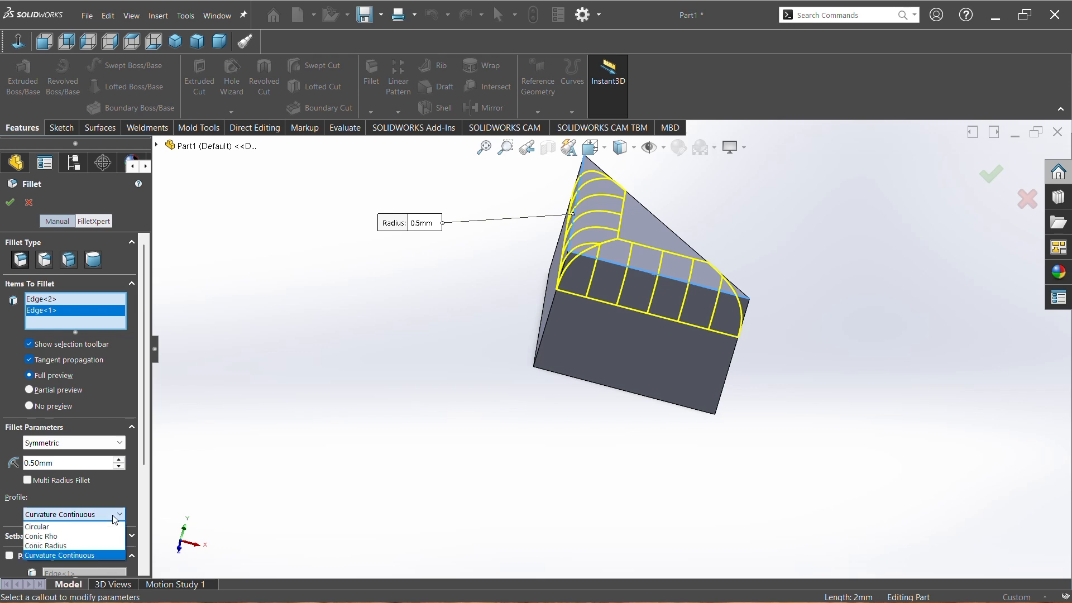
left_click(84, 527)
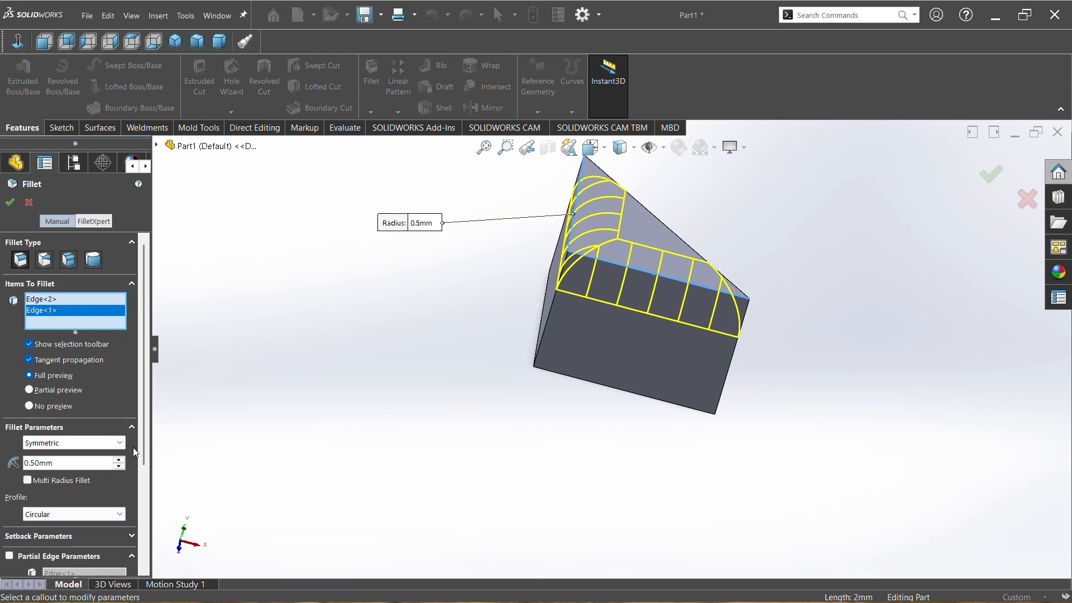
Complete the 0.5 mm circular fillet on the prism's two upper edges and inspect the rounded faces.
left_click_drag(142, 439, 125, 531)
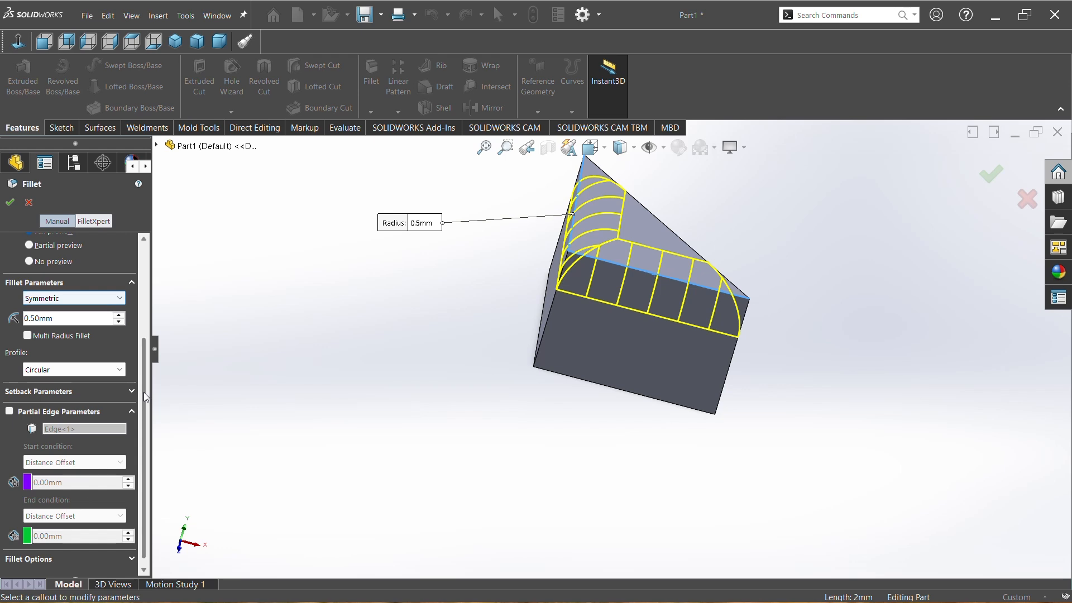
left_click_drag(143, 393, 132, 234)
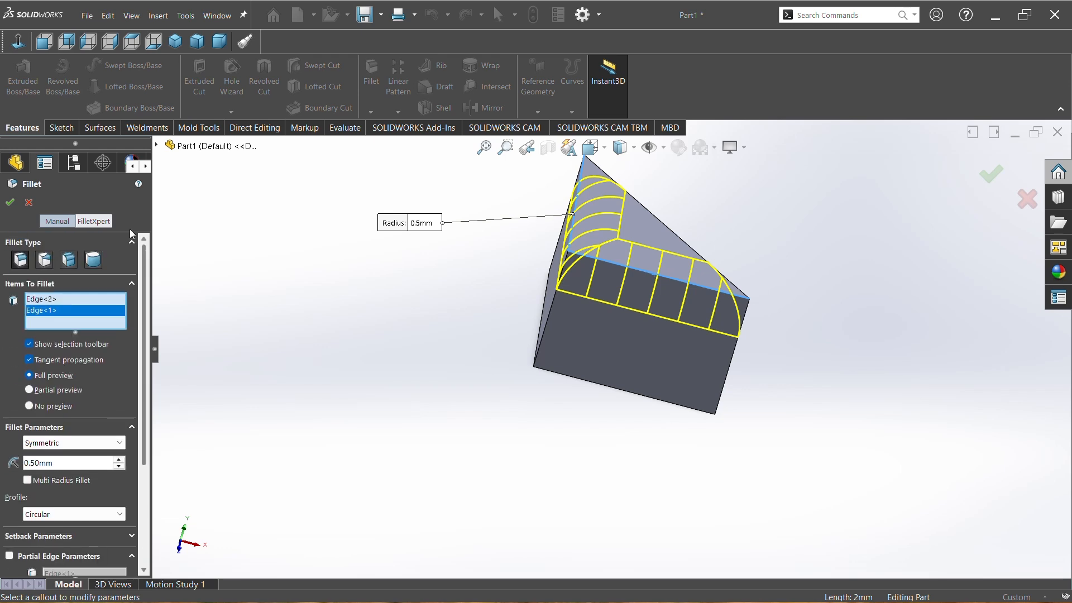
left_click(10, 203)
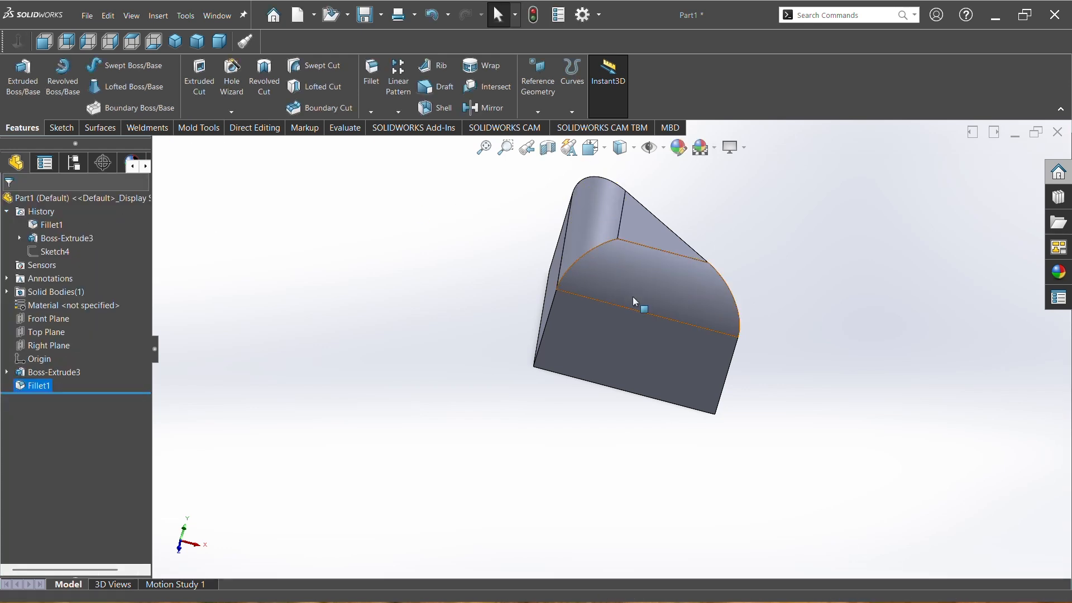
mouse_move(632, 297)
middle_mouse_down()
mouse_move(592, 278)
mouse_move(484, 266)
mouse_move(602, 267)
mouse_move(626, 327)
mouse_move(615, 301)
middle_mouse_up()
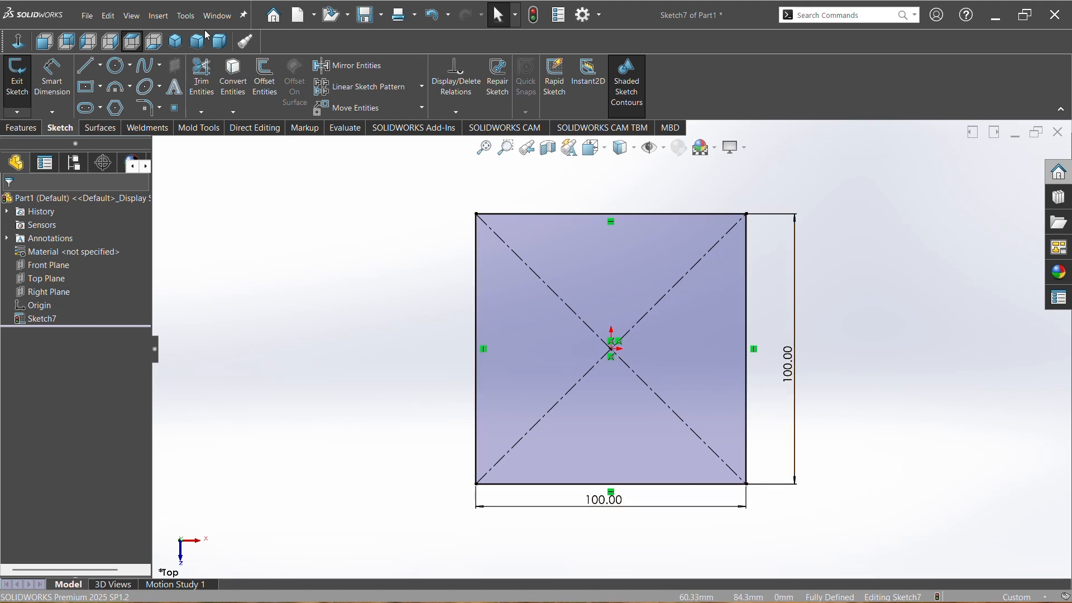
Extrude the 100 mm by 100 mm centre square sketch as a Blind boss with a depth of 50 mm.
left_click(21, 127)
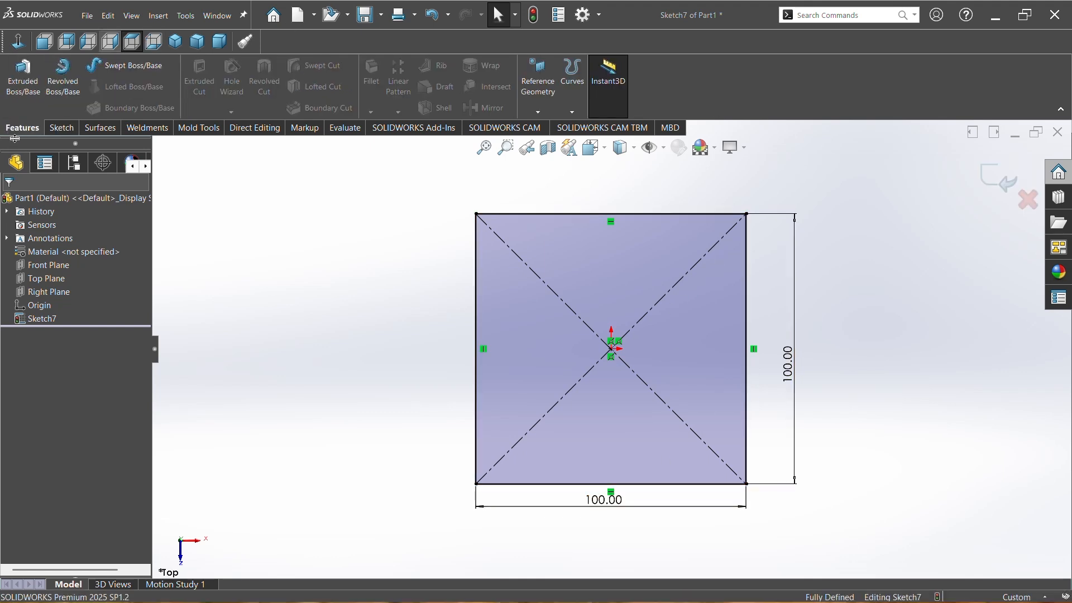
left_click(23, 68)
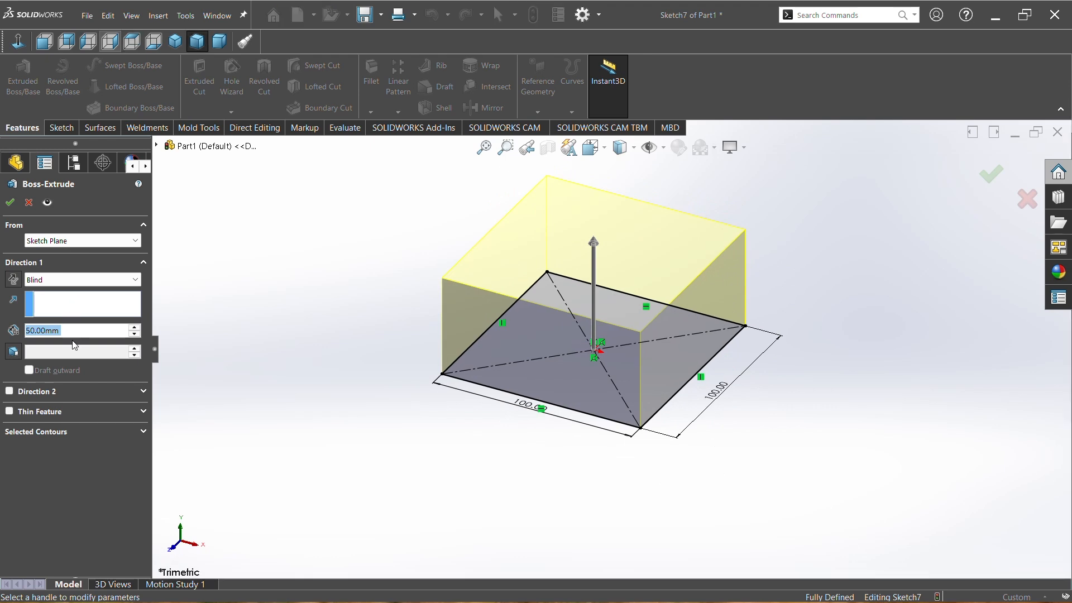
left_click(10, 202)
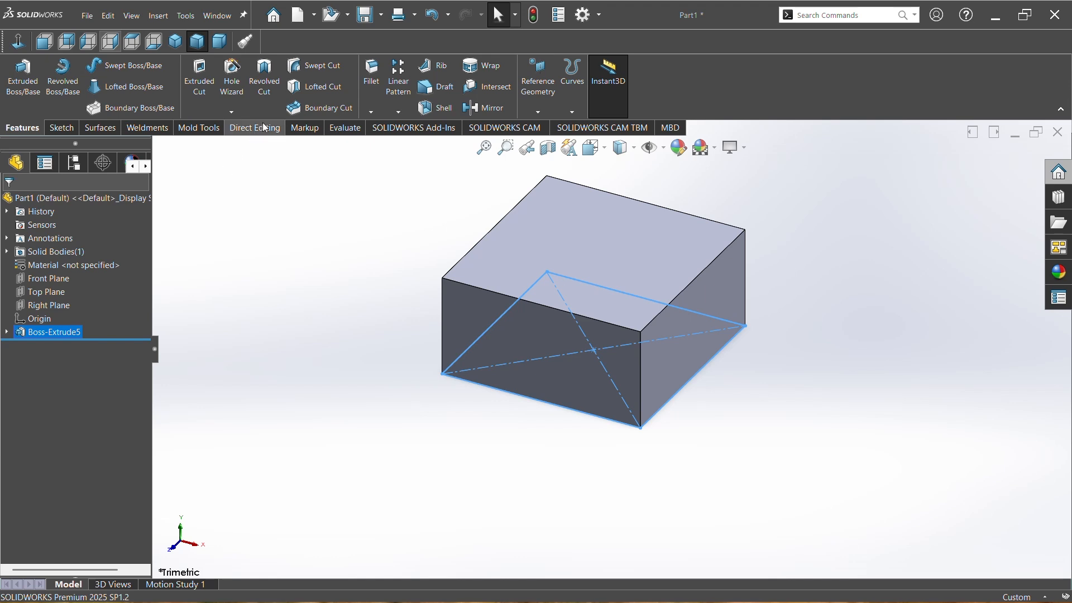
Set up an angle-distance chamfer of 40 mm and 30 degrees on the square block's upper right edge.
left_click(373, 114)
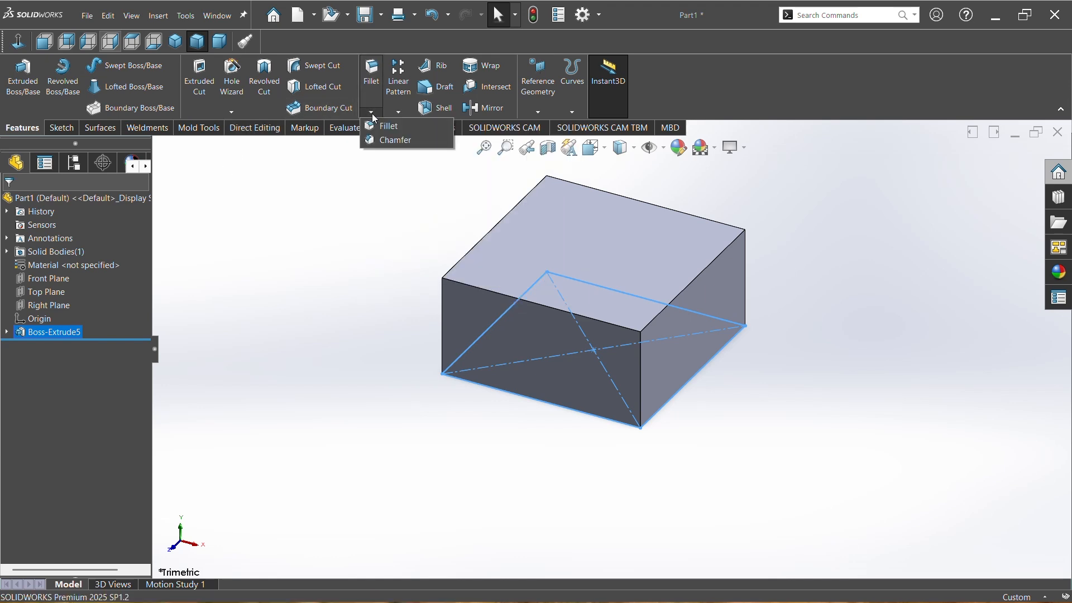
left_click(389, 141)
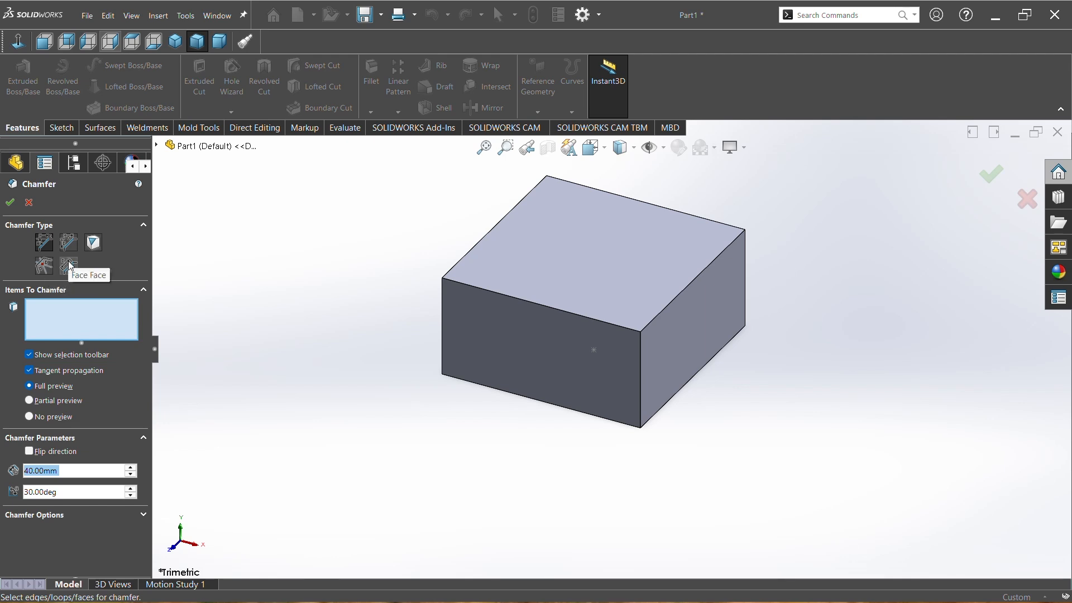
left_click(103, 313)
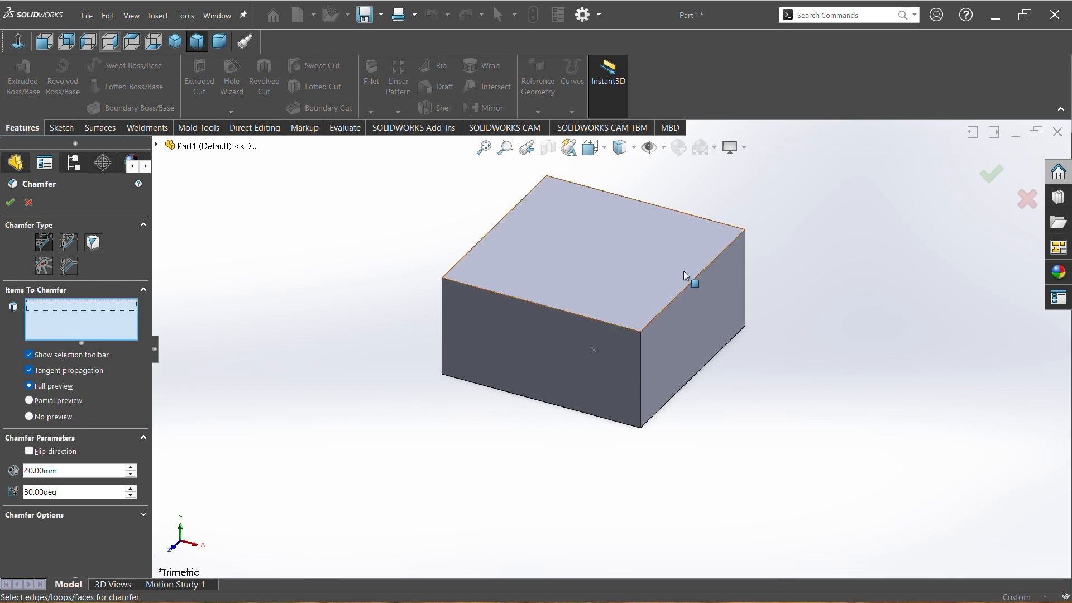
left_click(673, 302)
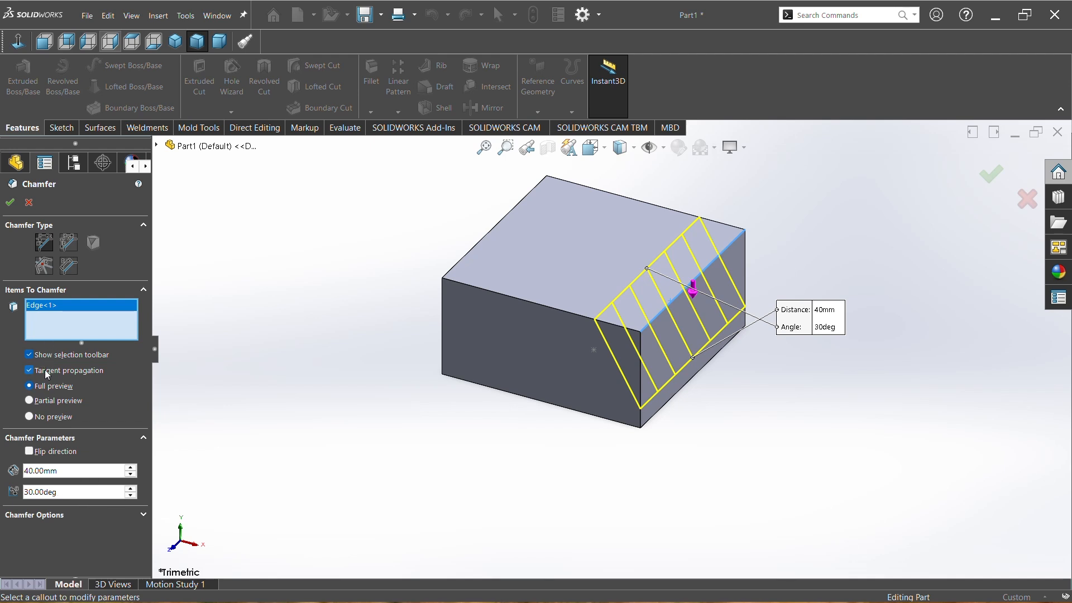
Toggle Flip direction to compare the chamfer's two orientations, leave it enabled, and accept the chamfer.
left_click(29, 451)
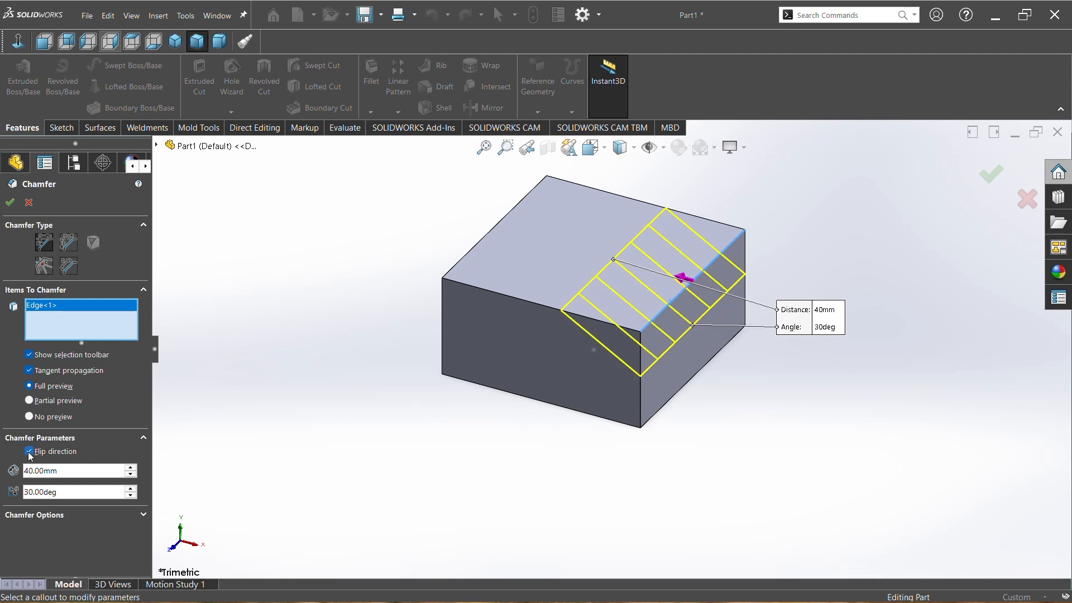
left_click(29, 451)
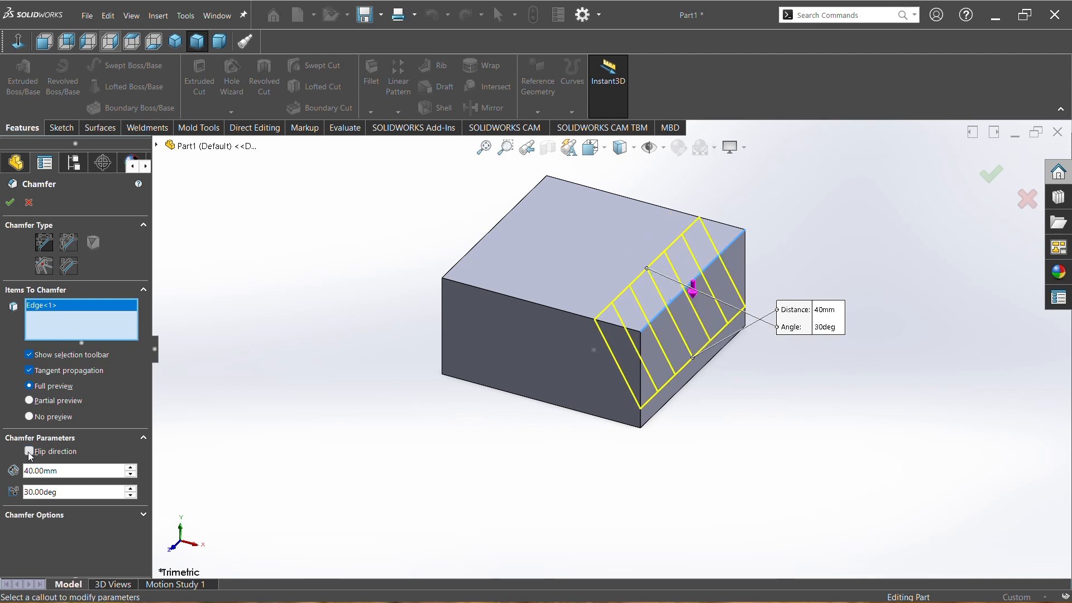
left_click(29, 451)
left_click(29, 452)
left_click(29, 451)
left_click(29, 452)
left_click(29, 452)
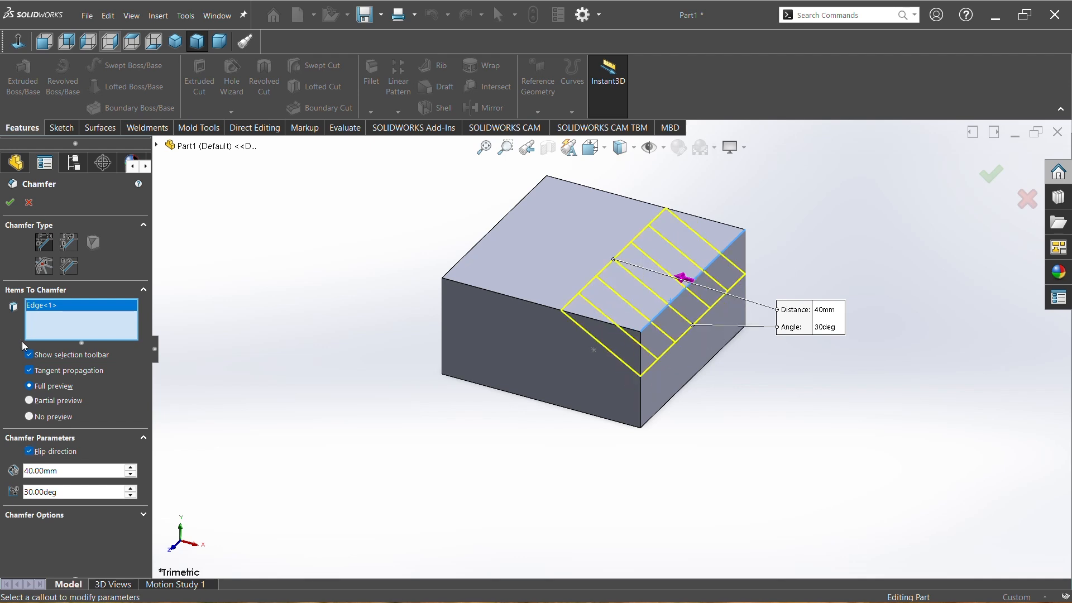
left_click(11, 202)
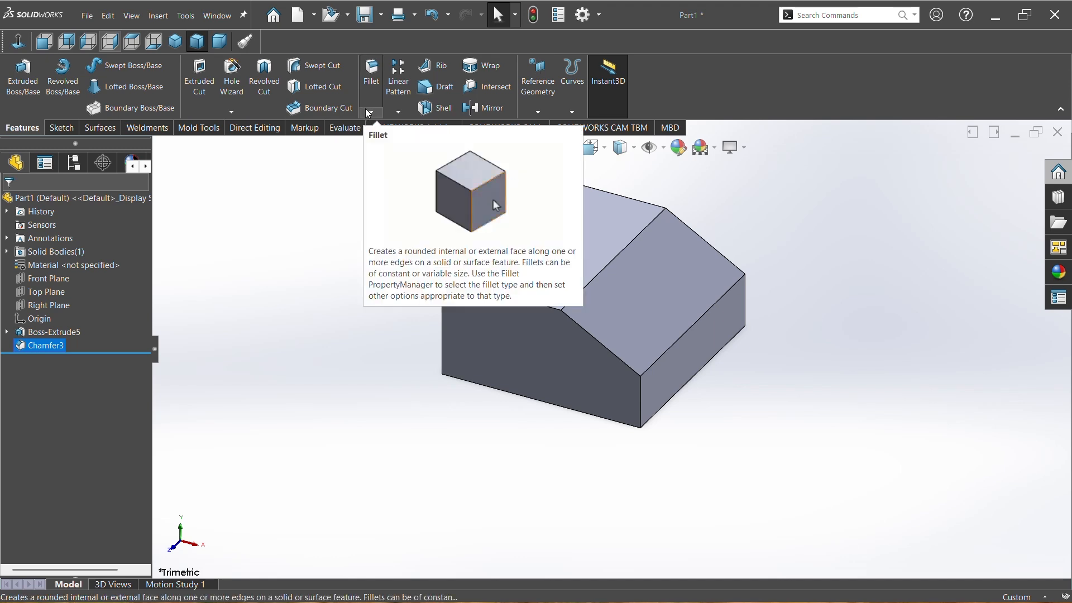
Set up a vertex chamfer on the block's back left upper corner with an equal distance of 35 mm.
left_click(368, 111)
left_click(389, 141)
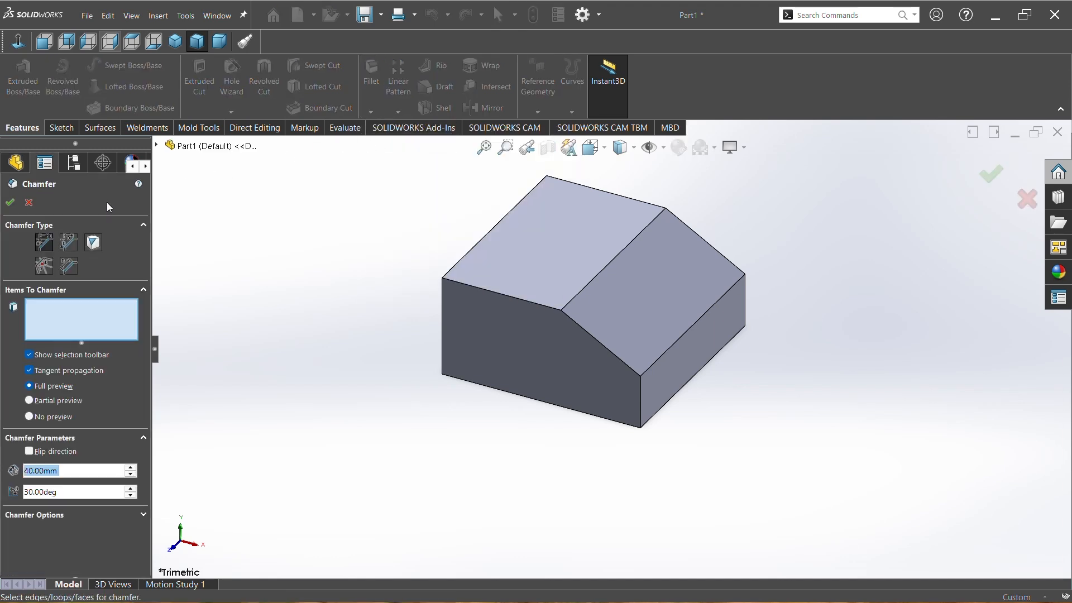
left_click(93, 243)
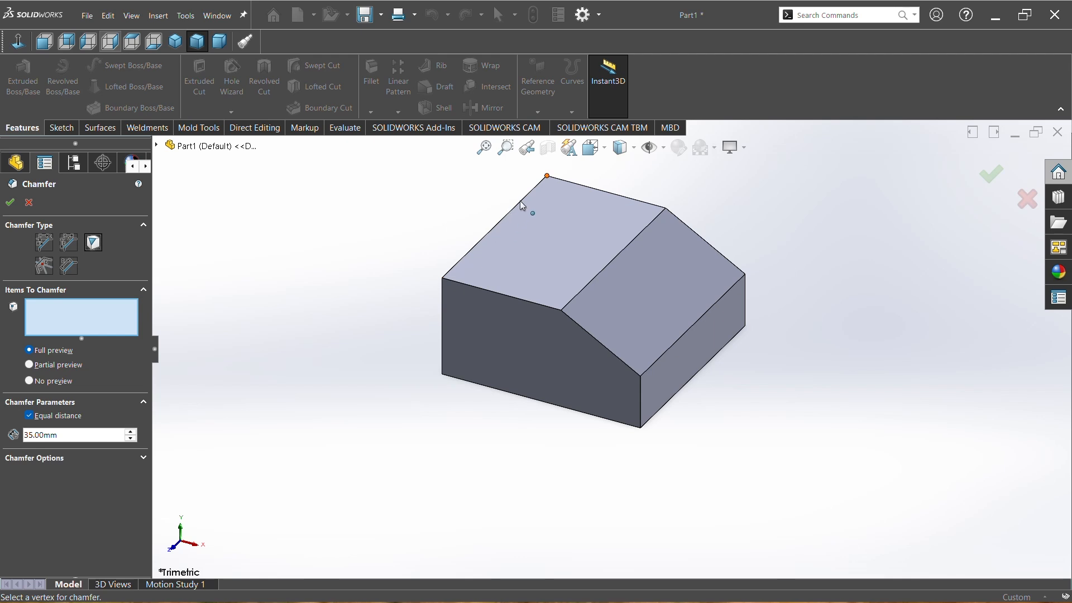
left_click(547, 177)
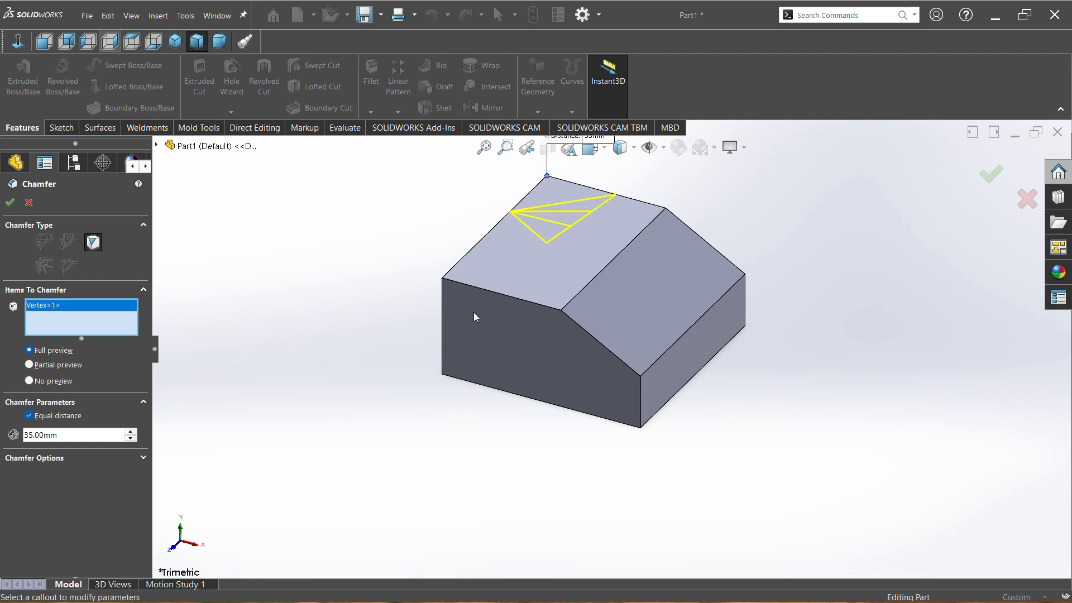
middle_click_drag(475, 317, 608, 469)
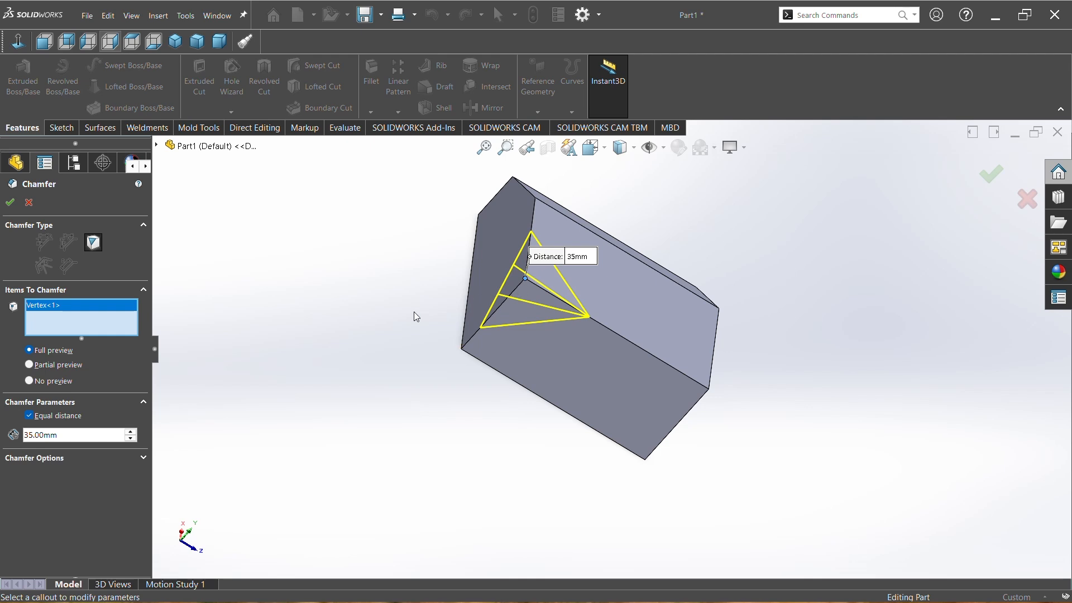
Toggle Equal distance off and on to compare the vertex chamfer's shapes, leave it enabled, and accept the chamfer.
left_click(31, 417)
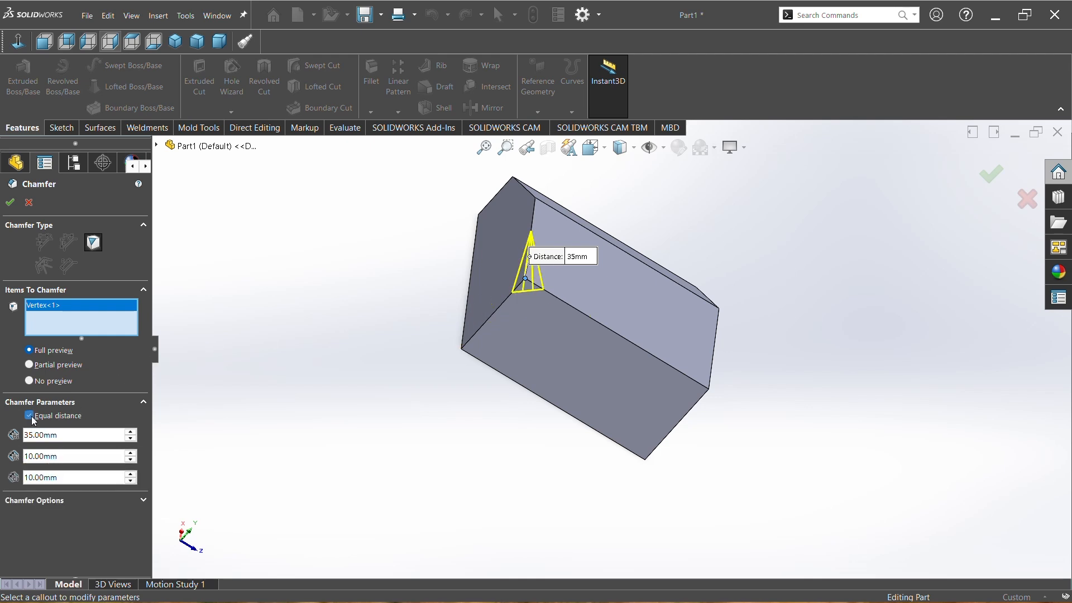
scroll(538, 247, "down", 3)
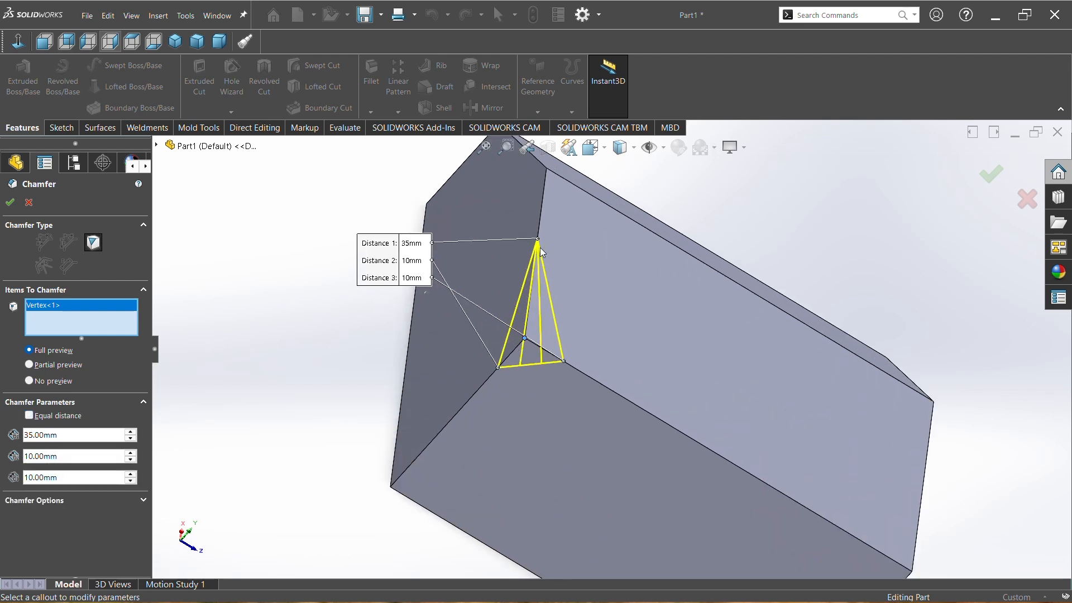
middle_click_drag(506, 341, 470, 358)
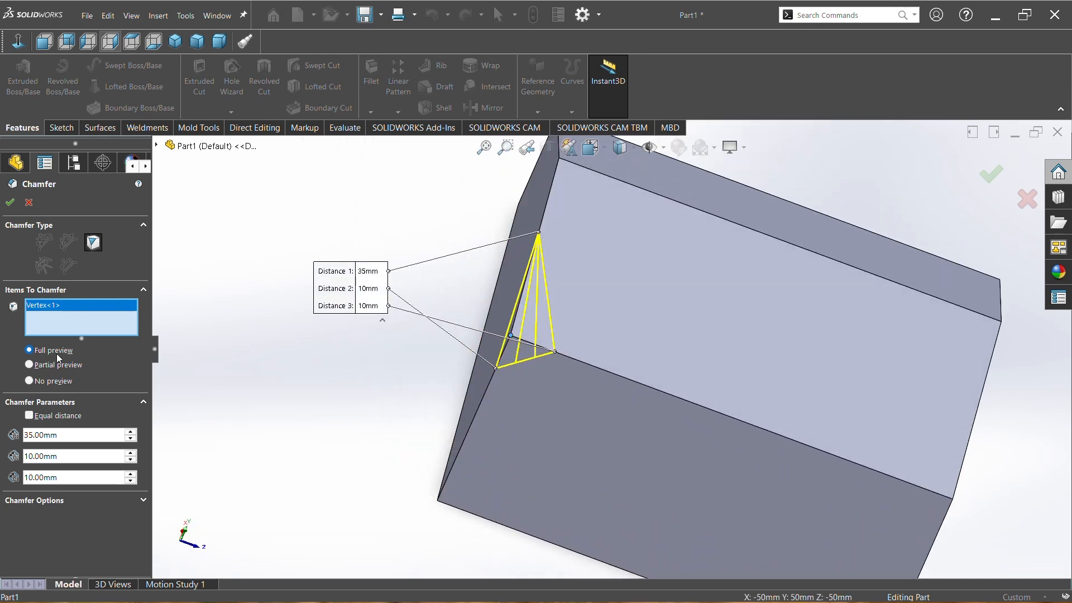
left_click(29, 416)
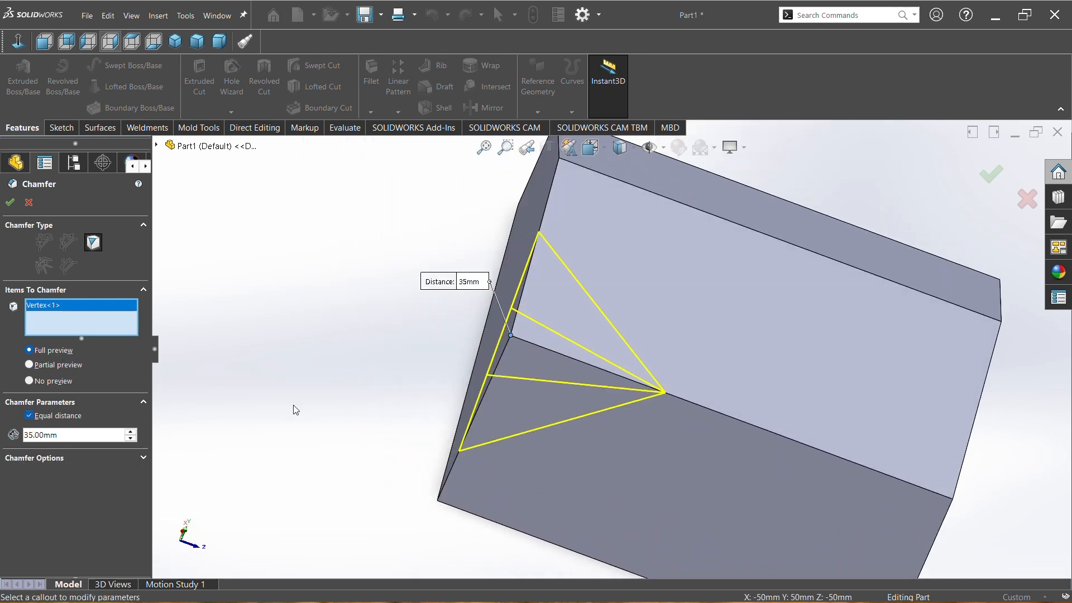
scroll(468, 369, "down", 3)
middle_click_drag(469, 360, 483, 320)
scroll(554, 280, "up", 4)
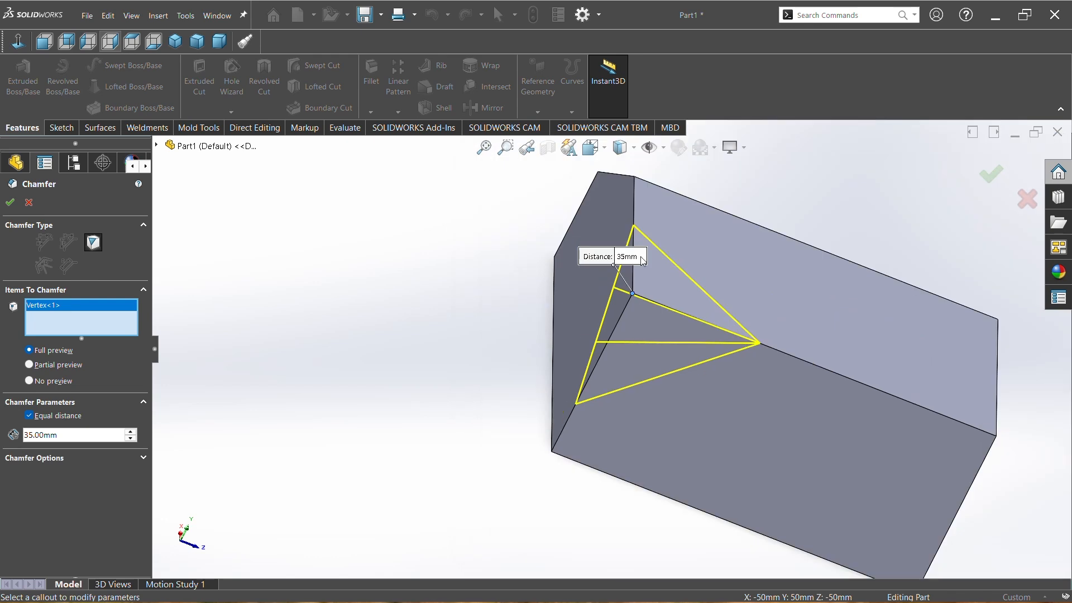
left_click(9, 202)
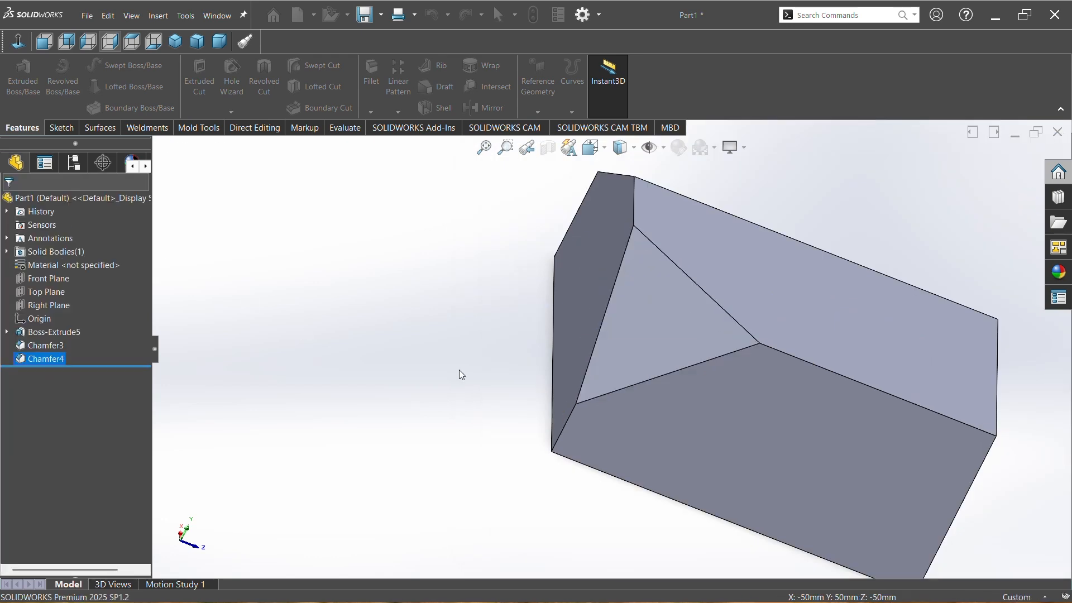
middle_click_drag(460, 369, 567, 379)
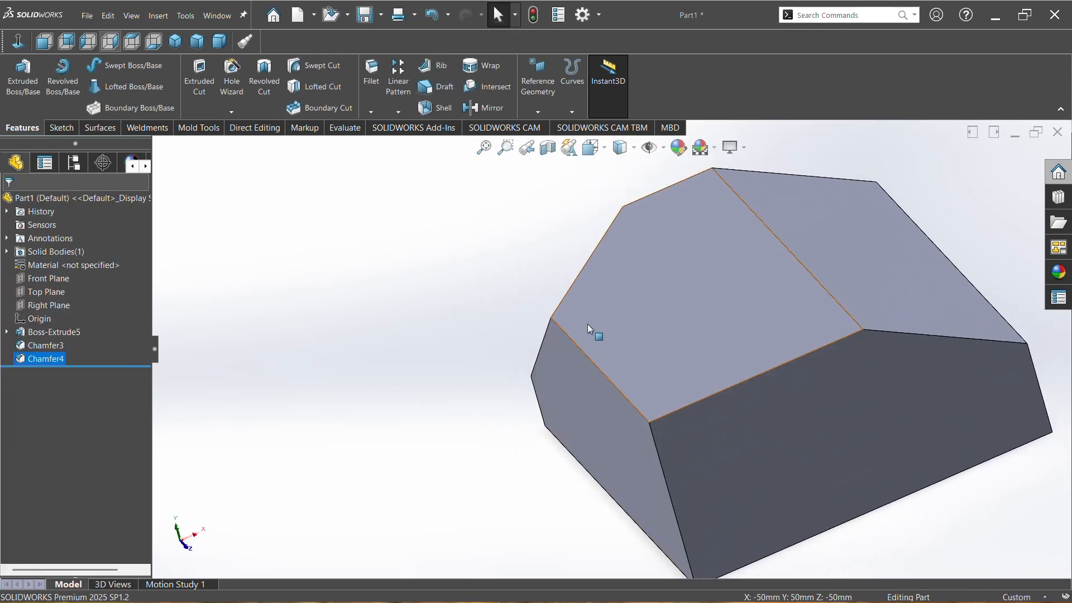
Add a second vertex chamfer with an equal distance of 35 mm on the block's front left upper corner.
left_click(371, 113)
left_click(391, 139)
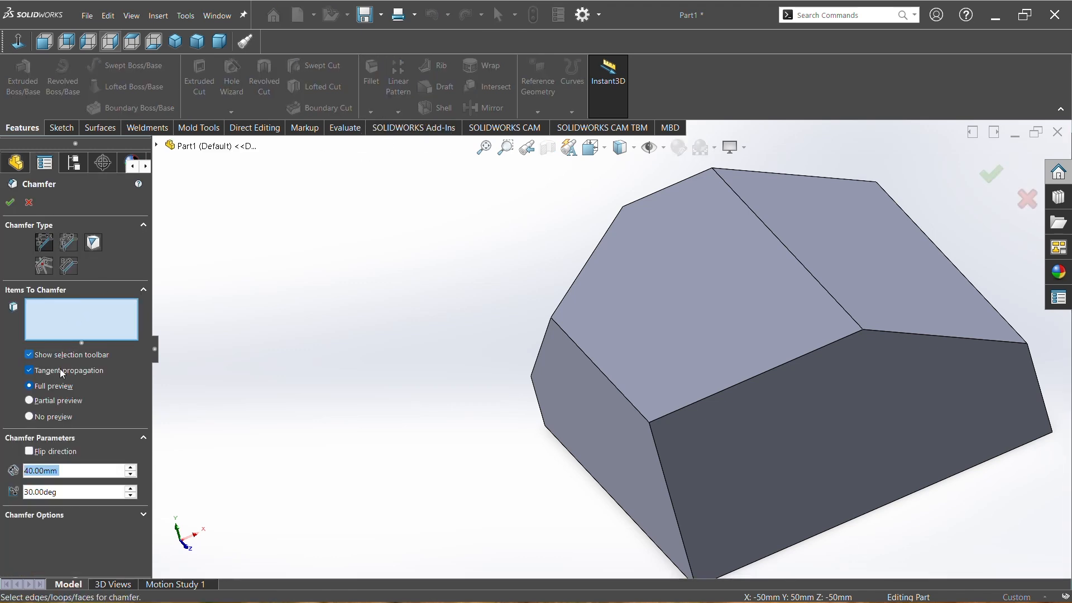
left_click(94, 242)
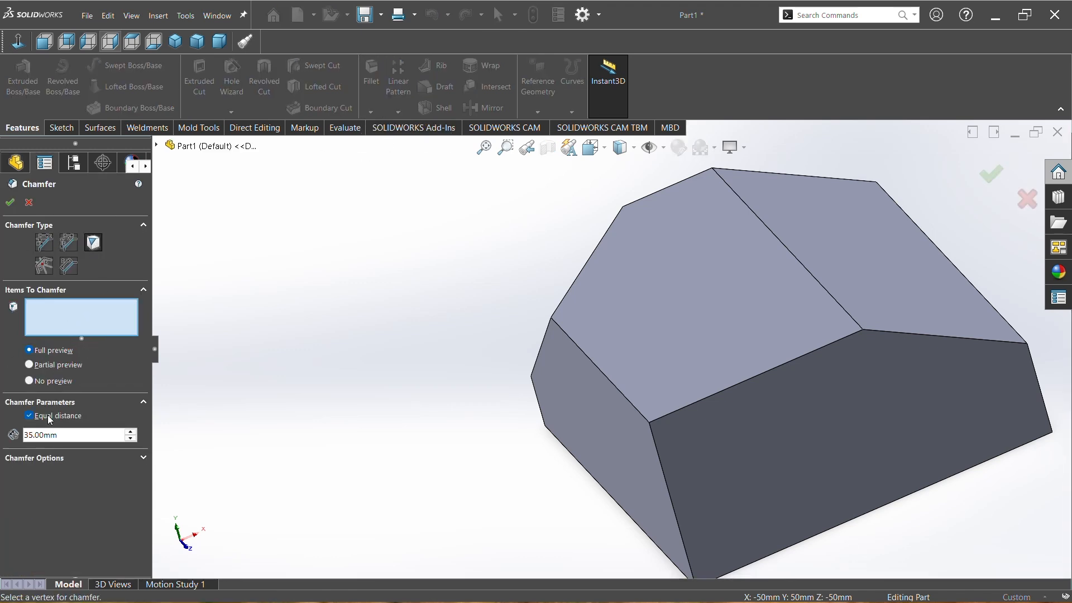
left_click(651, 423)
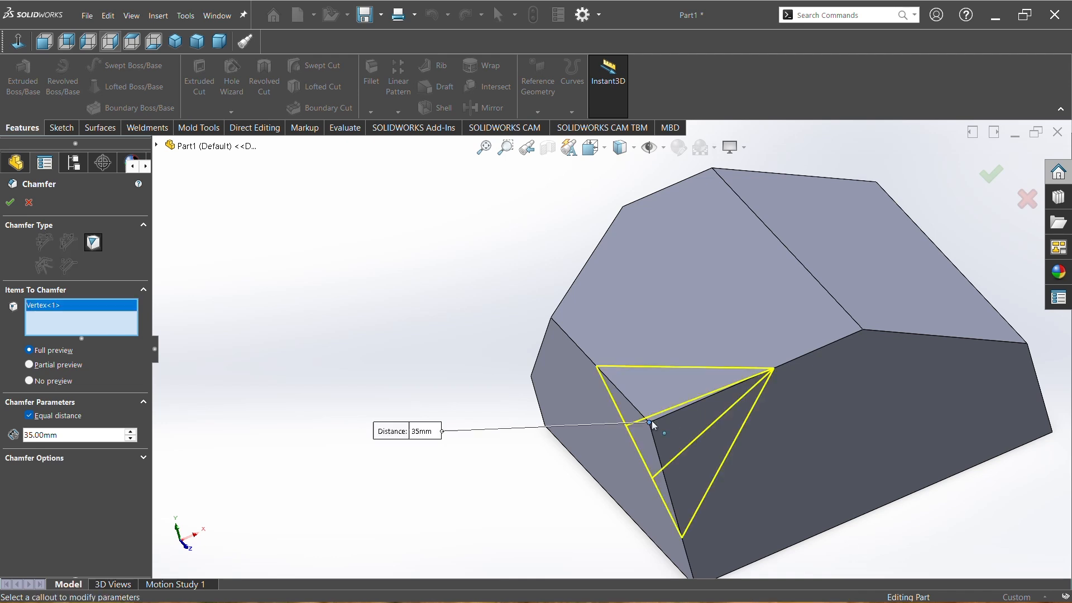
left_click(10, 202)
scroll(714, 388, "up", 3)
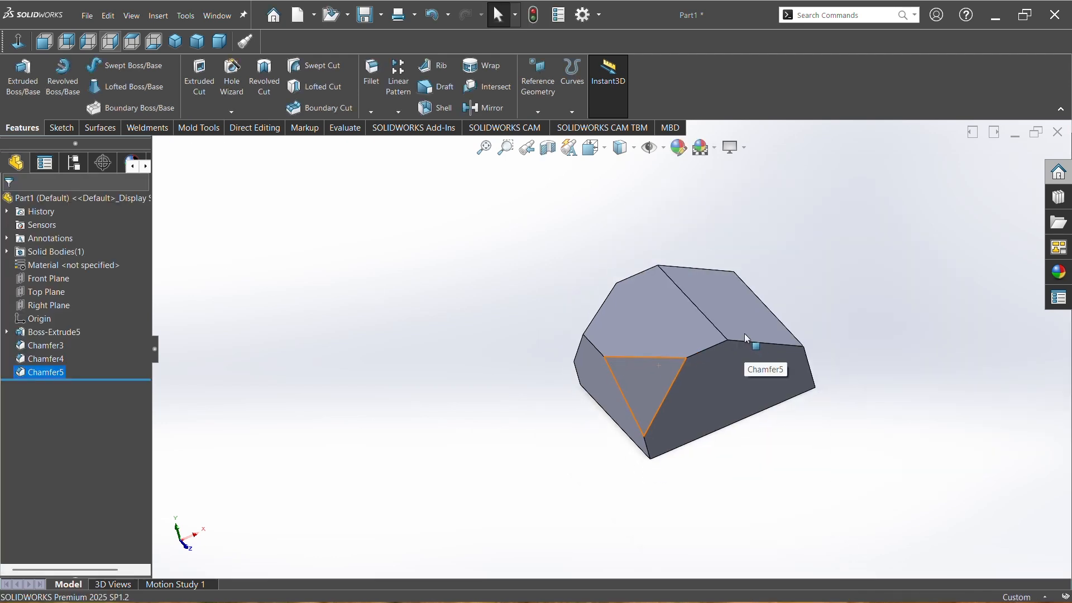
middle_click_drag(745, 335, 727, 513)
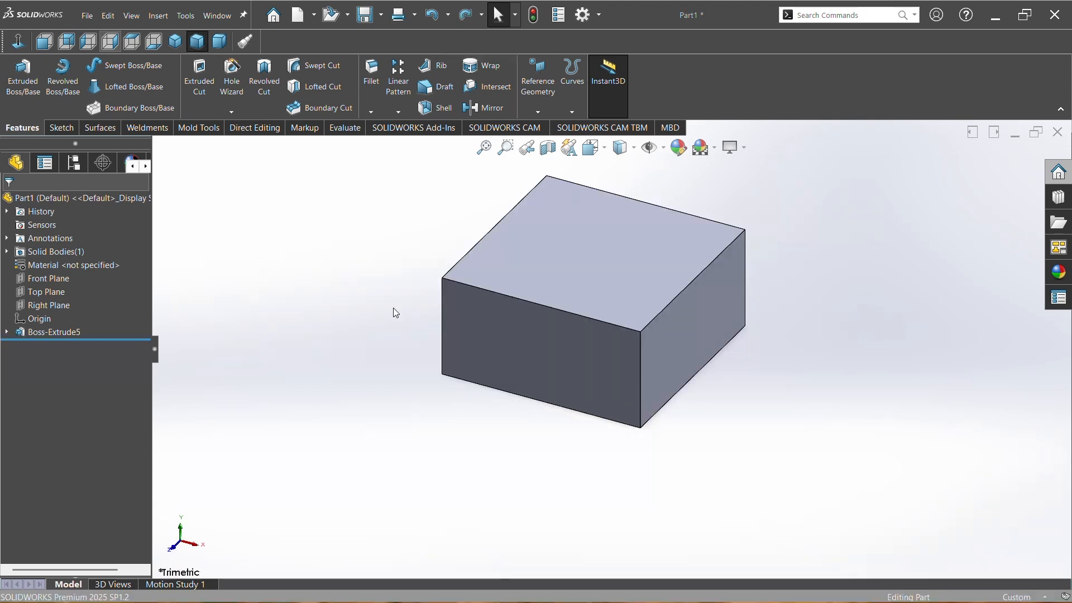
Set up a symmetric circular fillet with a 30 mm radius on the plain square block's upper right edge.
middle_click_drag(394, 308, 343, 365, "ctrl")
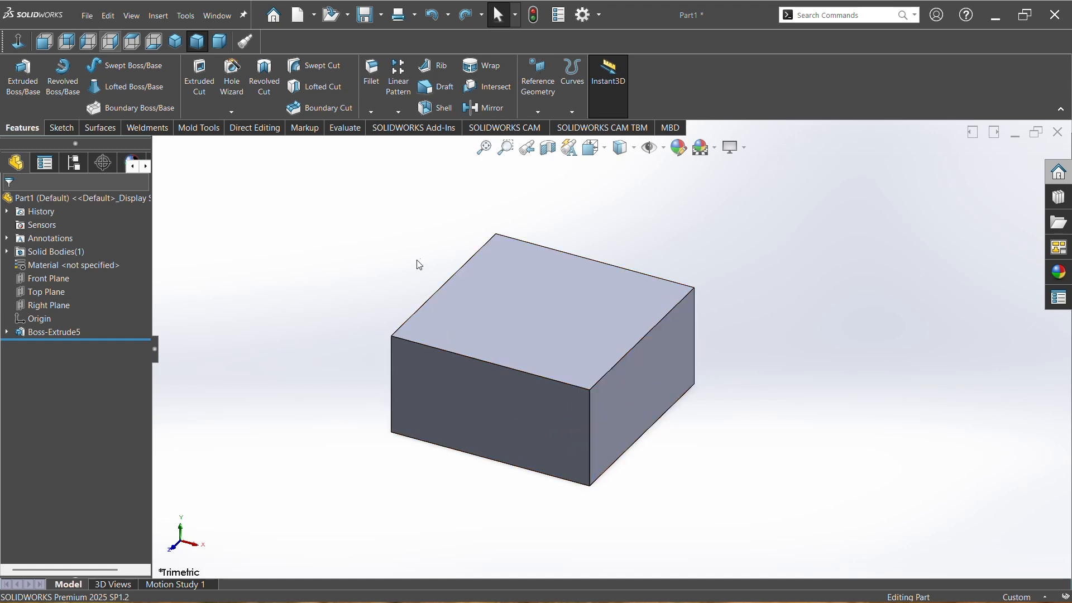
left_click(372, 84)
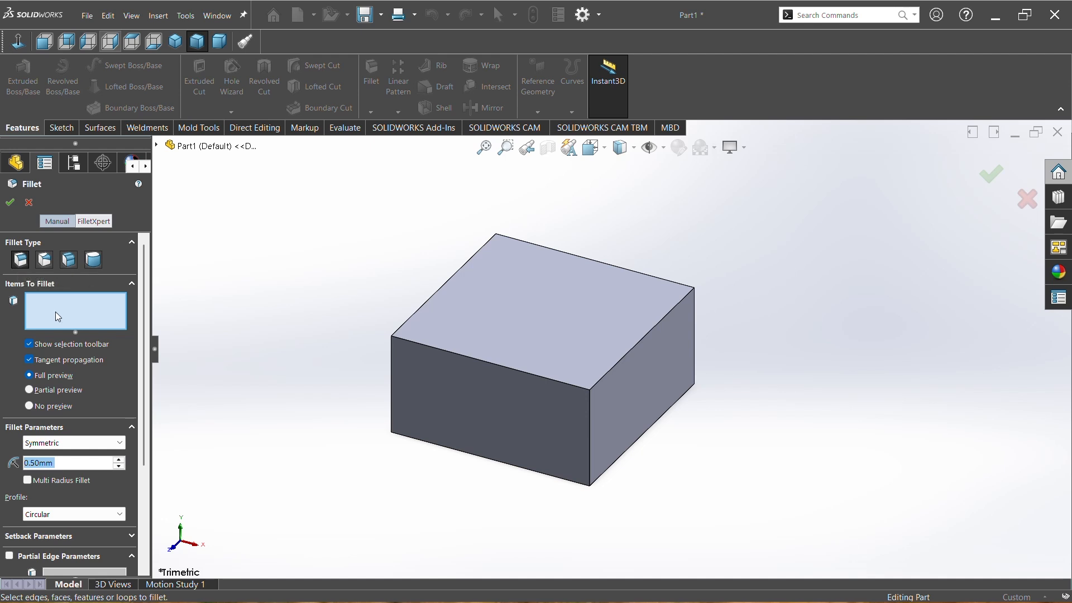
left_click(624, 361)
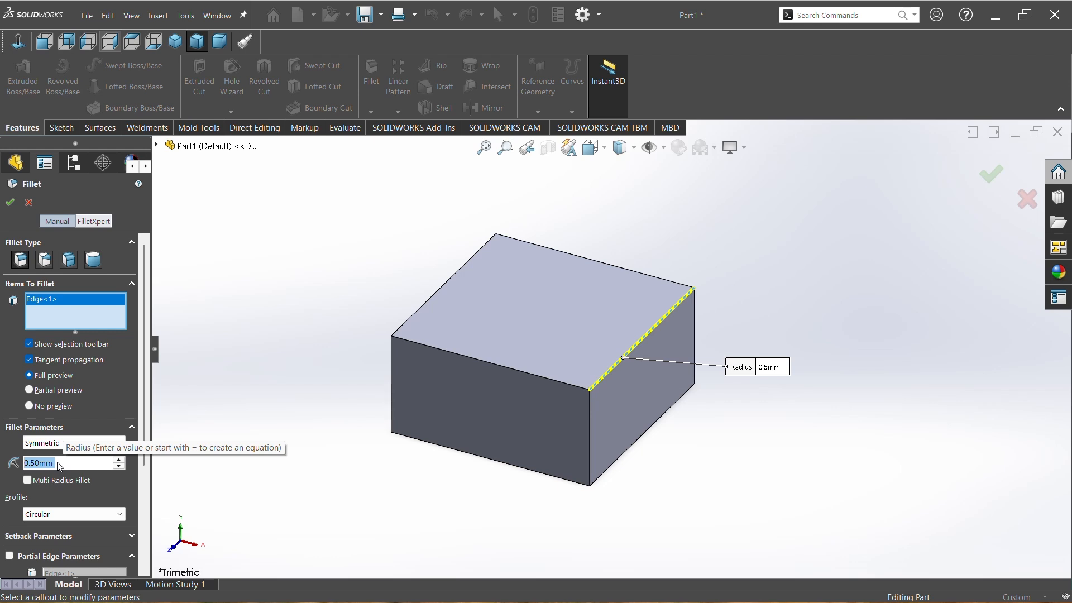
type("30")
key("Return")
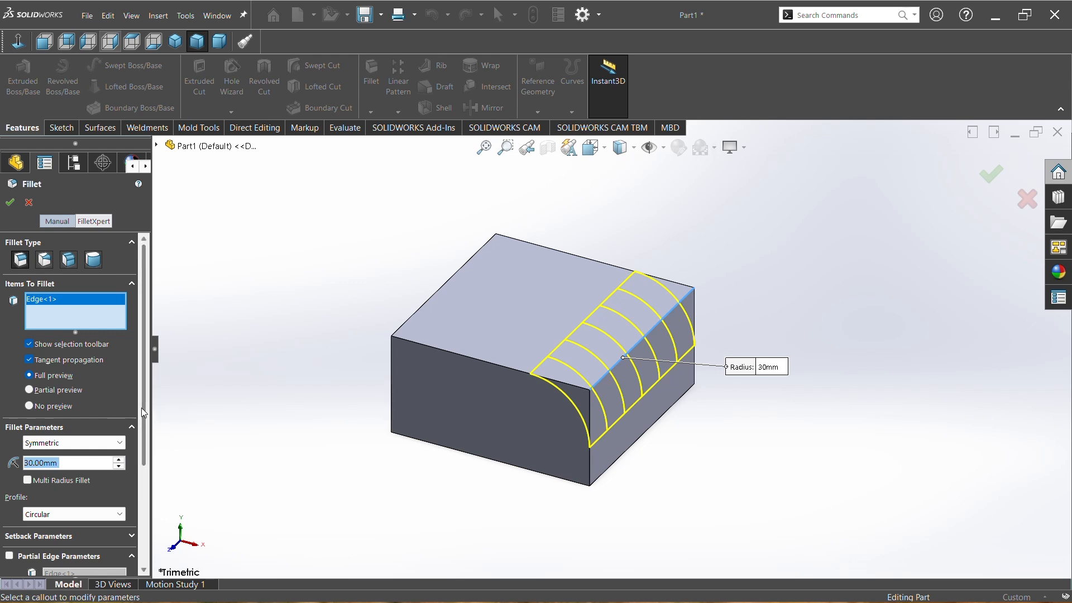
Enable Partial Edge Parameters for the fillet and set its start condition to a Distance Offset of 30 mm.
left_click_drag(142, 408, 150, 514)
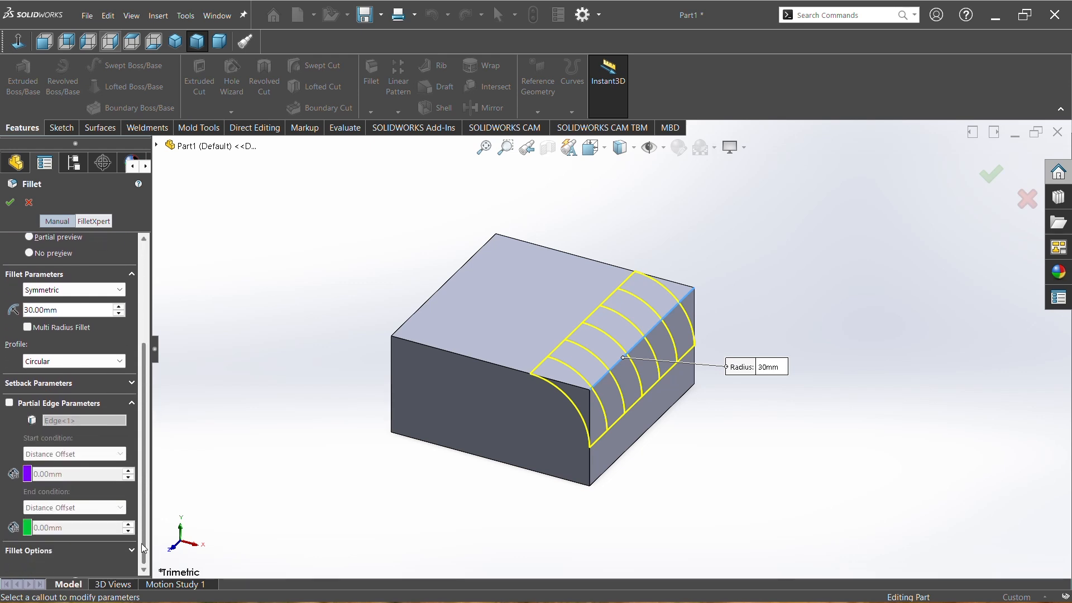
left_click(9, 403)
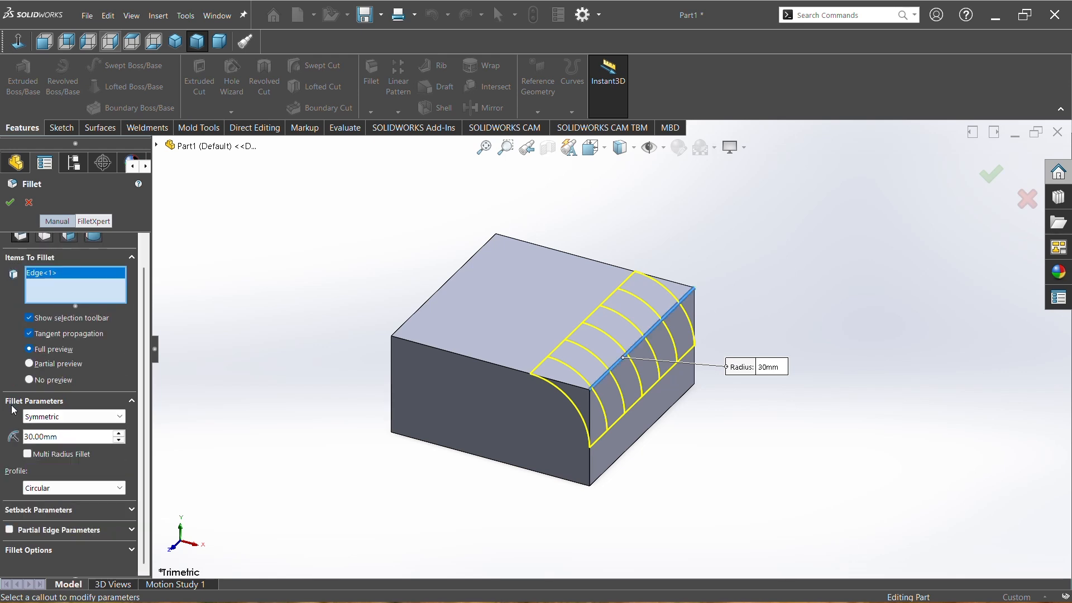
left_click(9, 530)
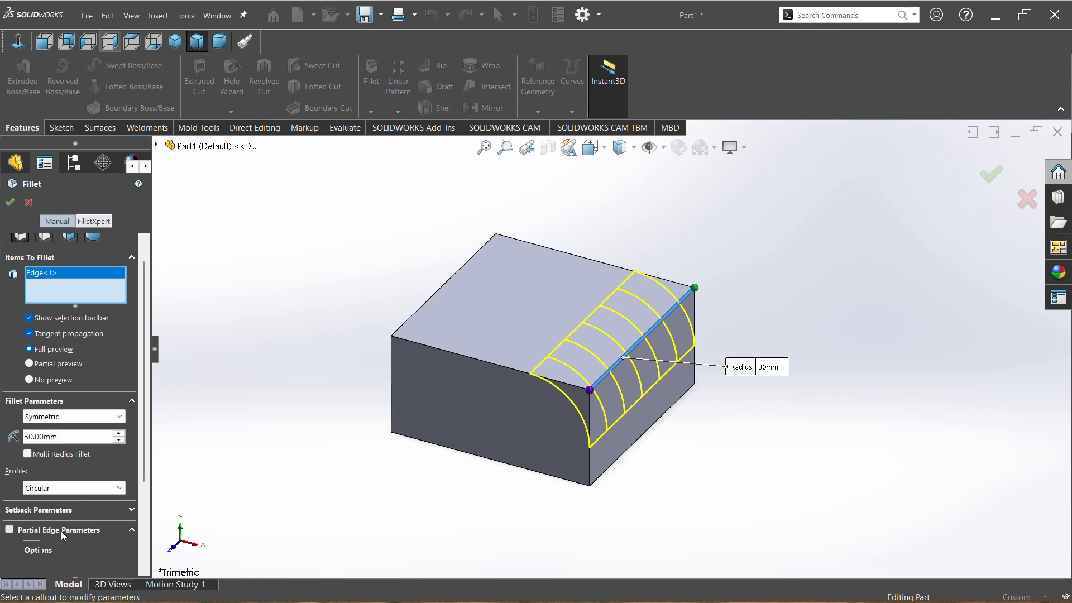
left_click_drag(146, 437, 147, 520)
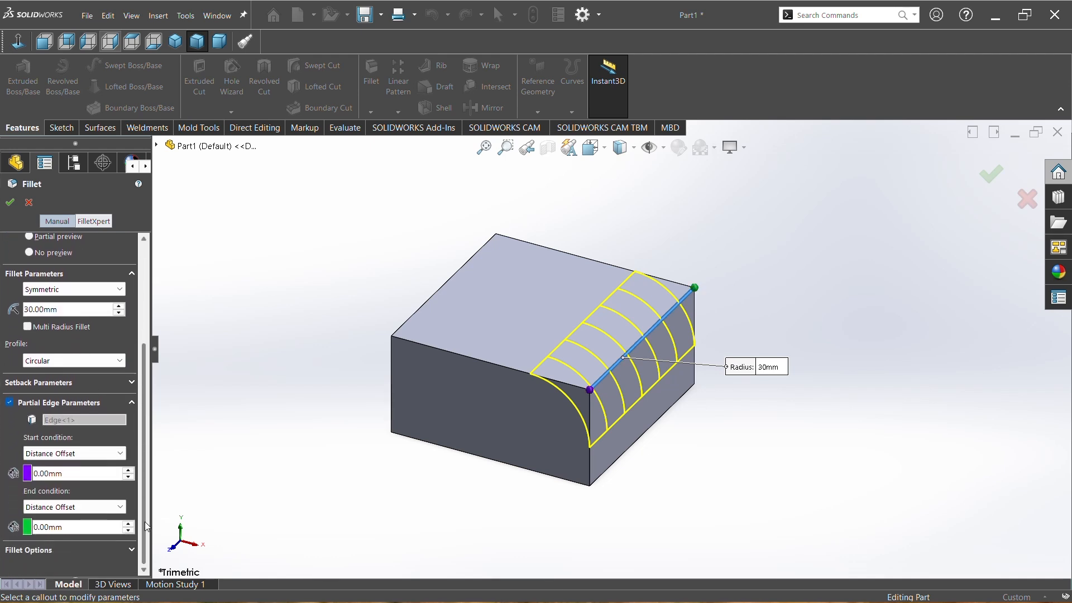
left_click(89, 454)
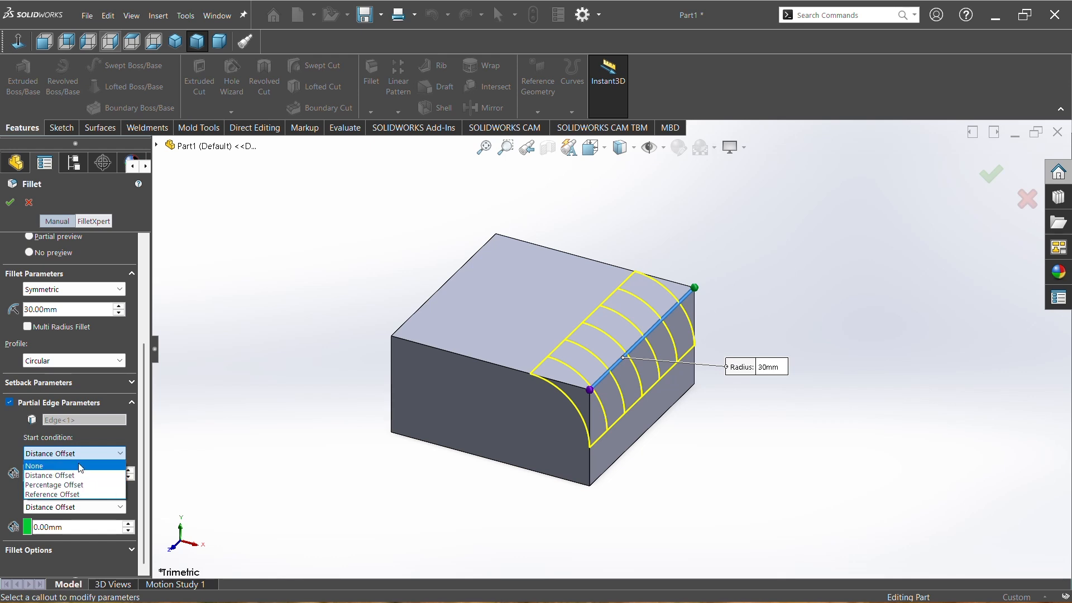
left_click(81, 475)
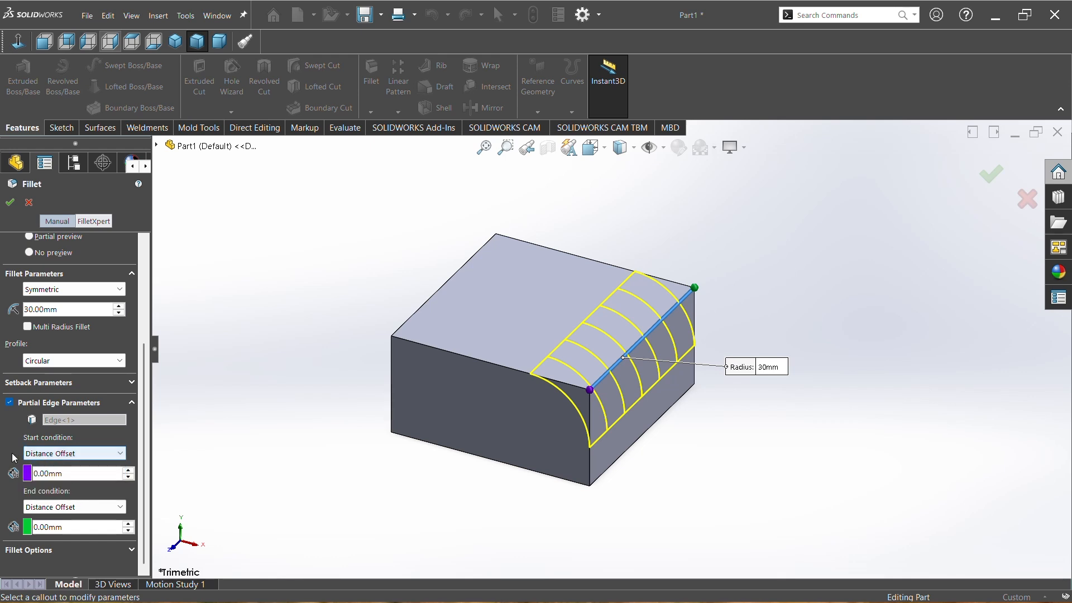
left_click(71, 474)
type("30")
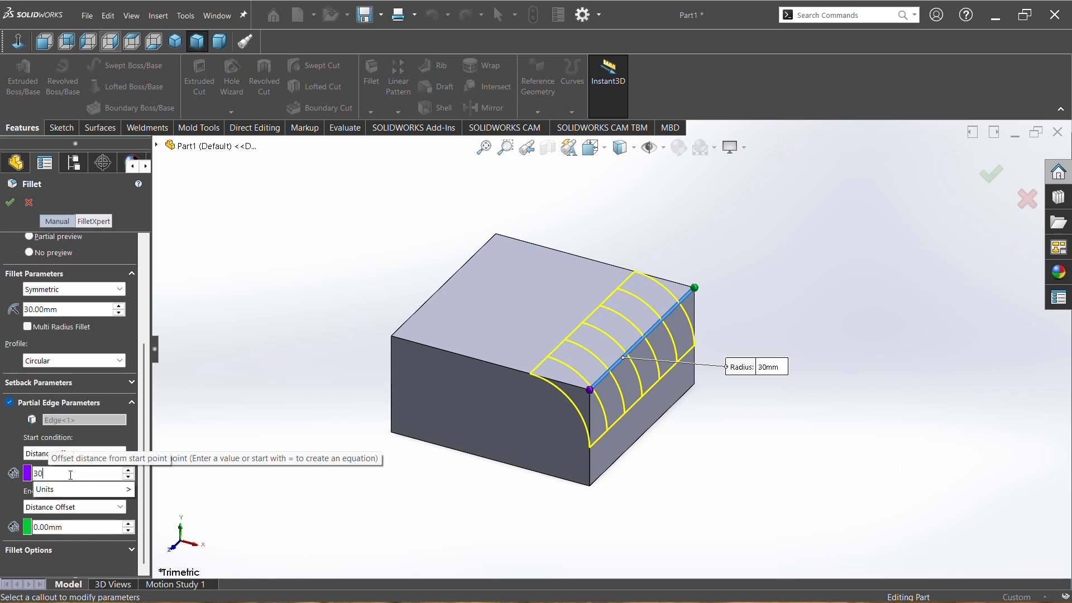
key("Return")
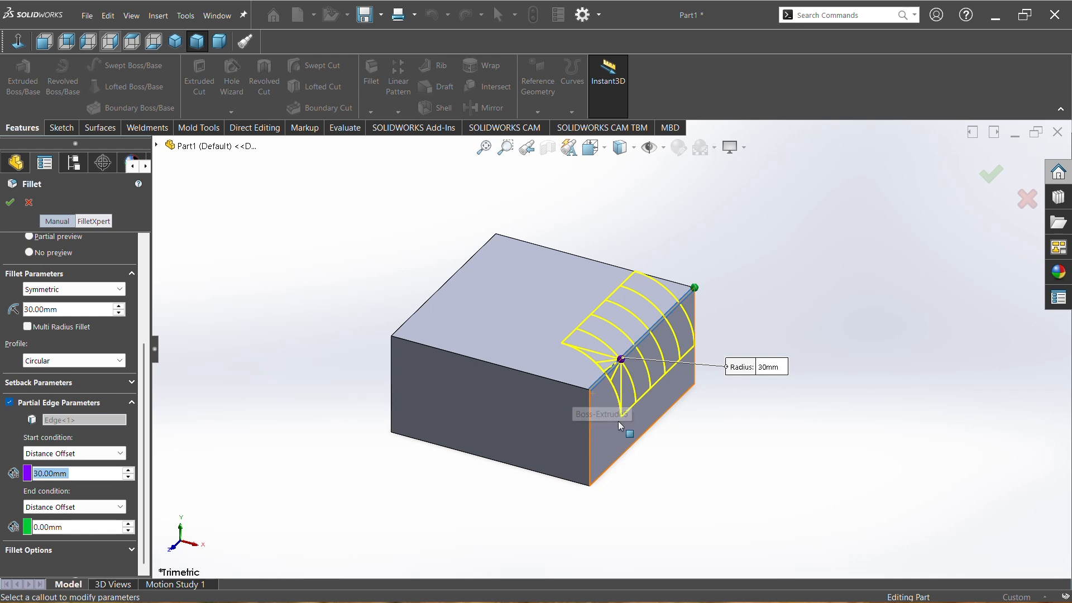
Review the start condition options, keep Distance Offset, and accept the partial edge fillet.
middle_click_drag(638, 411, 612, 437)
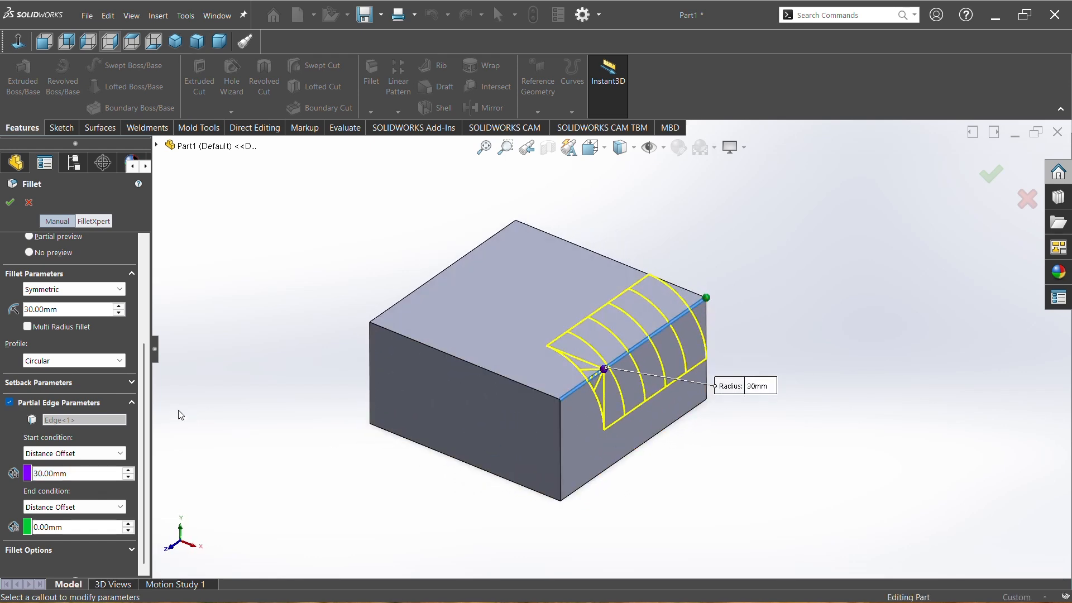
left_click(115, 454)
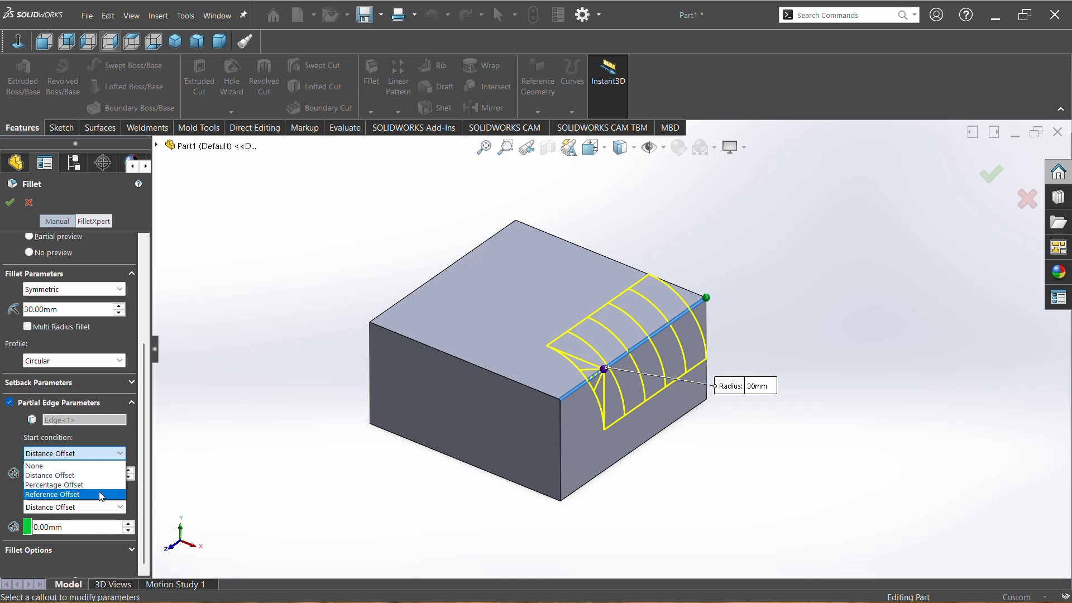
left_click(51, 475)
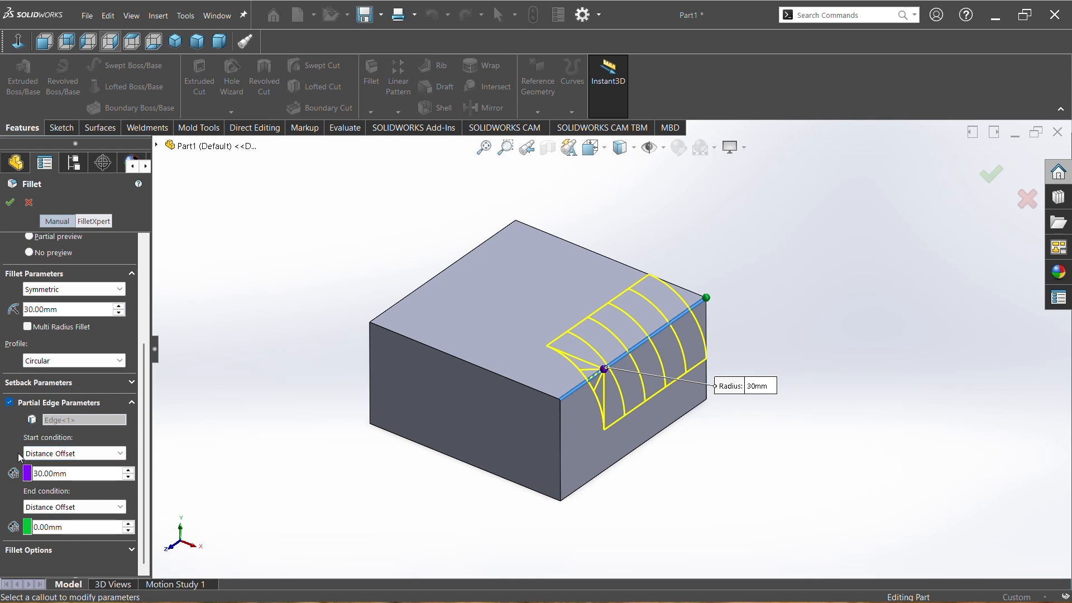
left_click(11, 202)
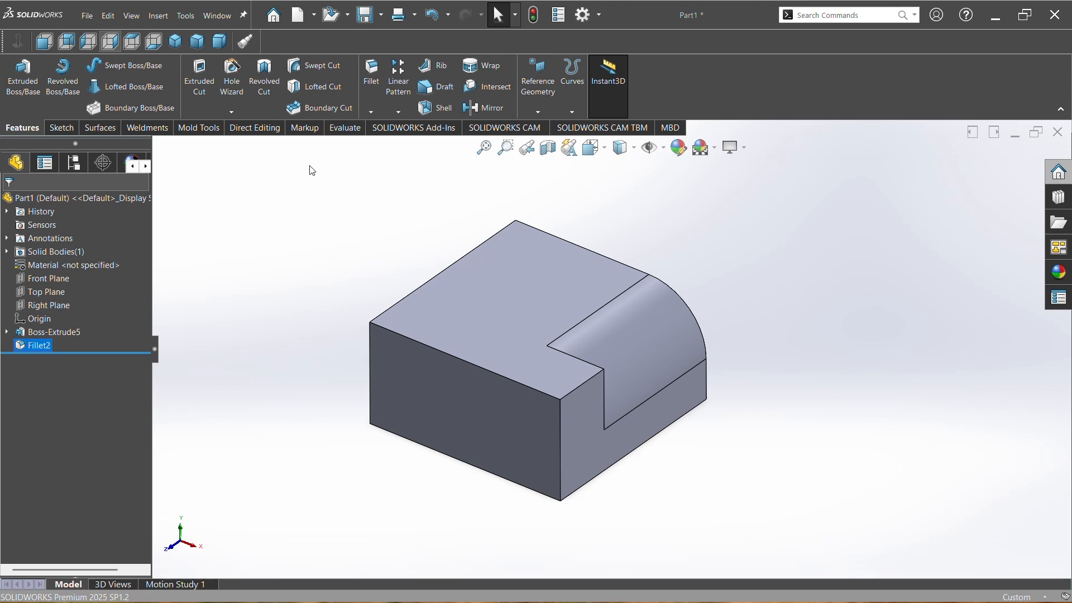
Set up a symmetric Offset Face chamfer with a 25 mm distance on the block's upper left edge, opposite the fillet.
left_click(372, 113)
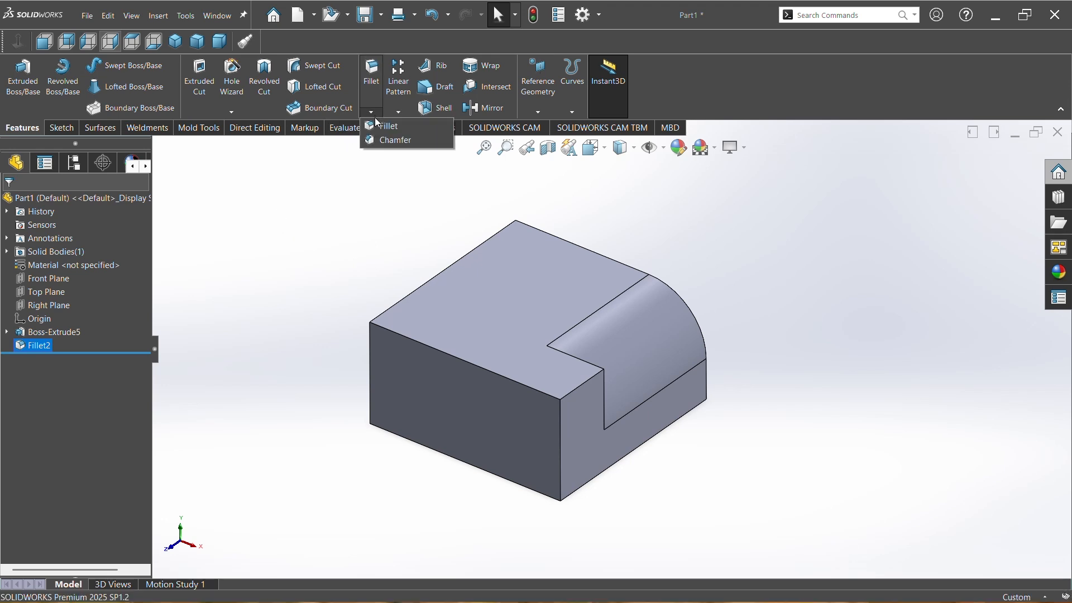
left_click(388, 139)
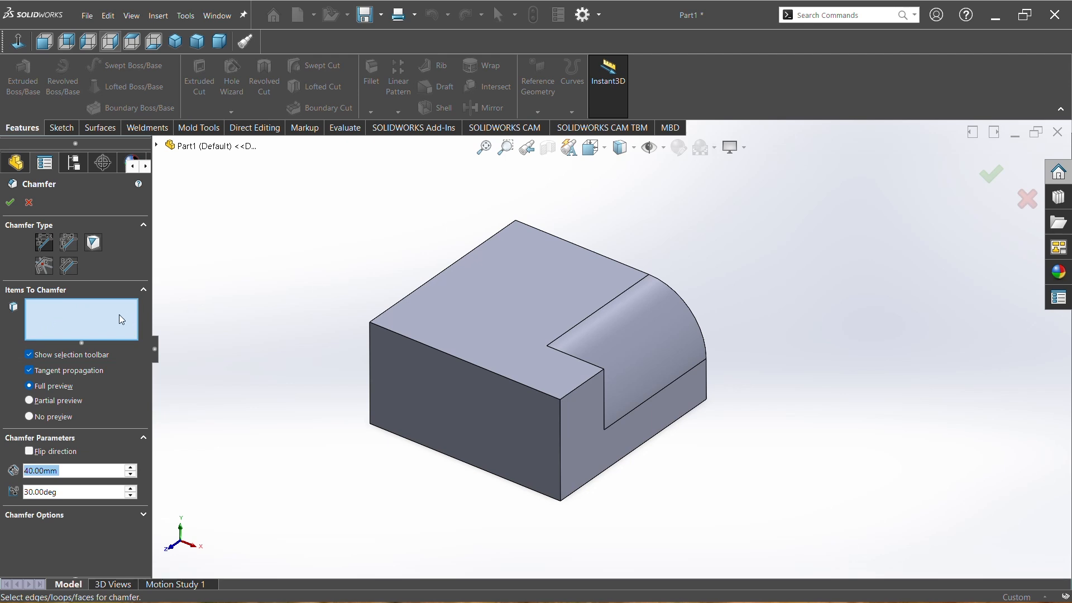
left_click(43, 246)
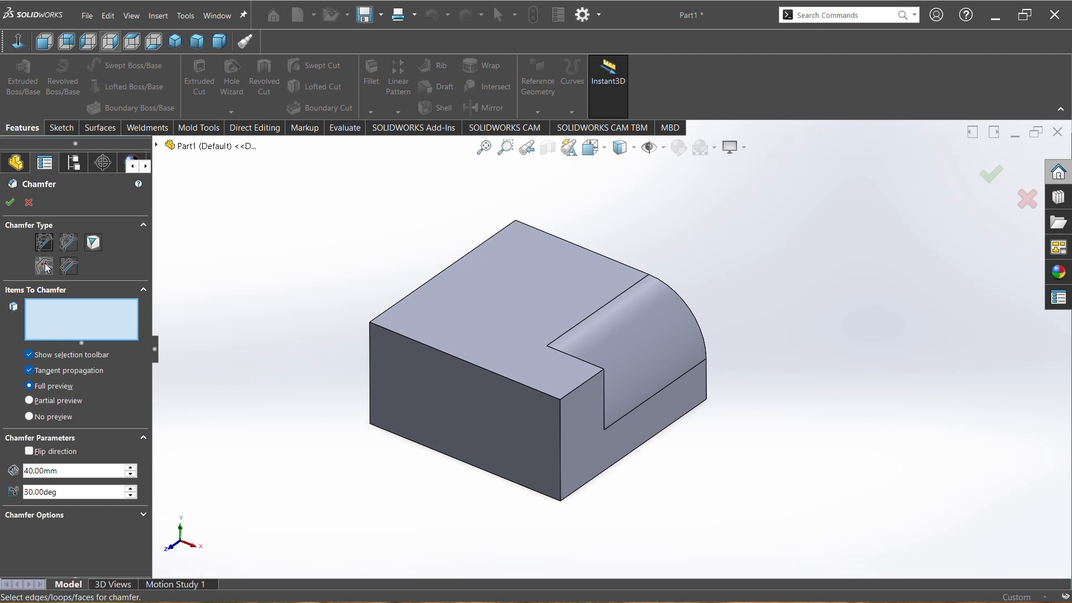
left_click(47, 269)
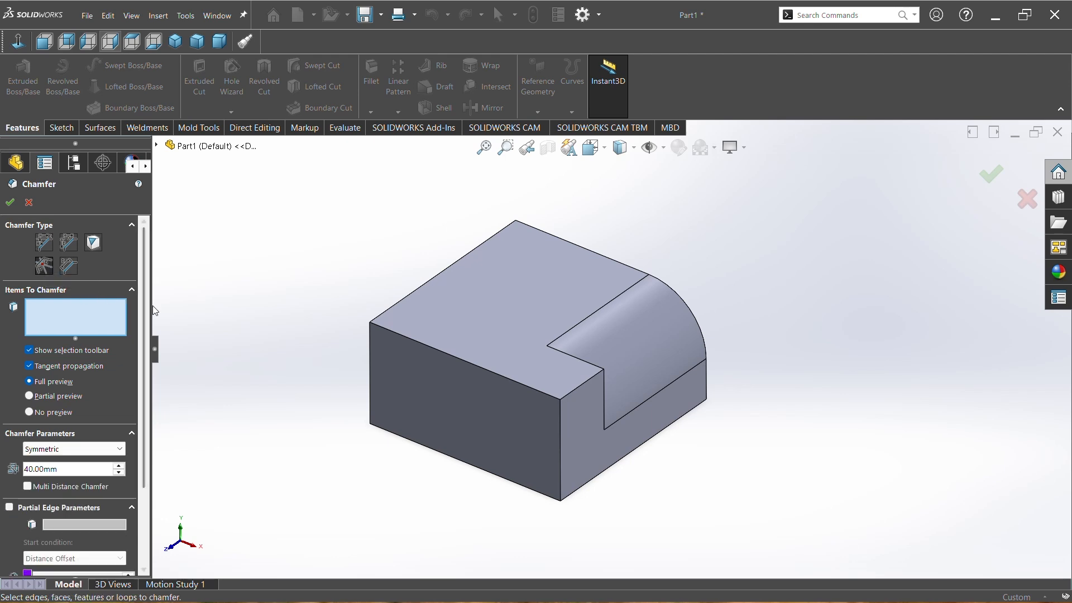
middle_click_drag(372, 381, 433, 434)
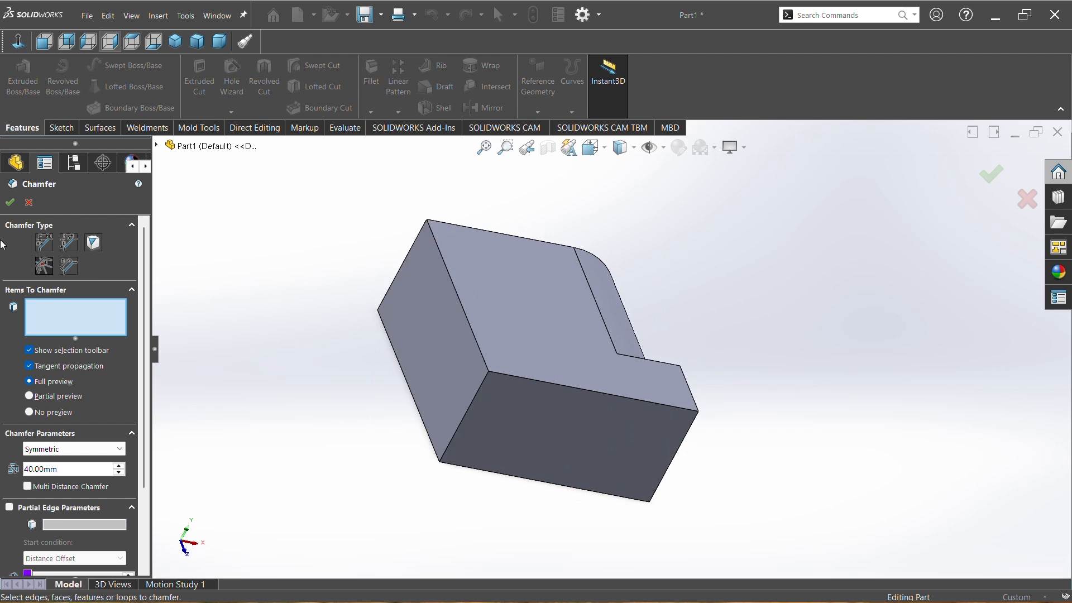
left_click(465, 316)
left_click(458, 324)
left_click(468, 321)
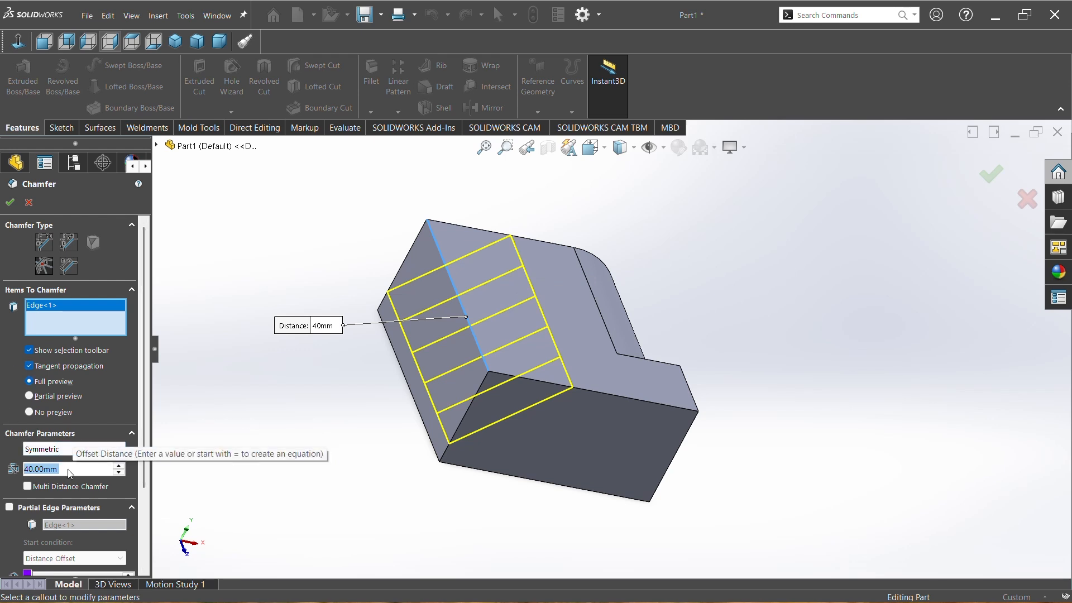
type("25")
key("Return")
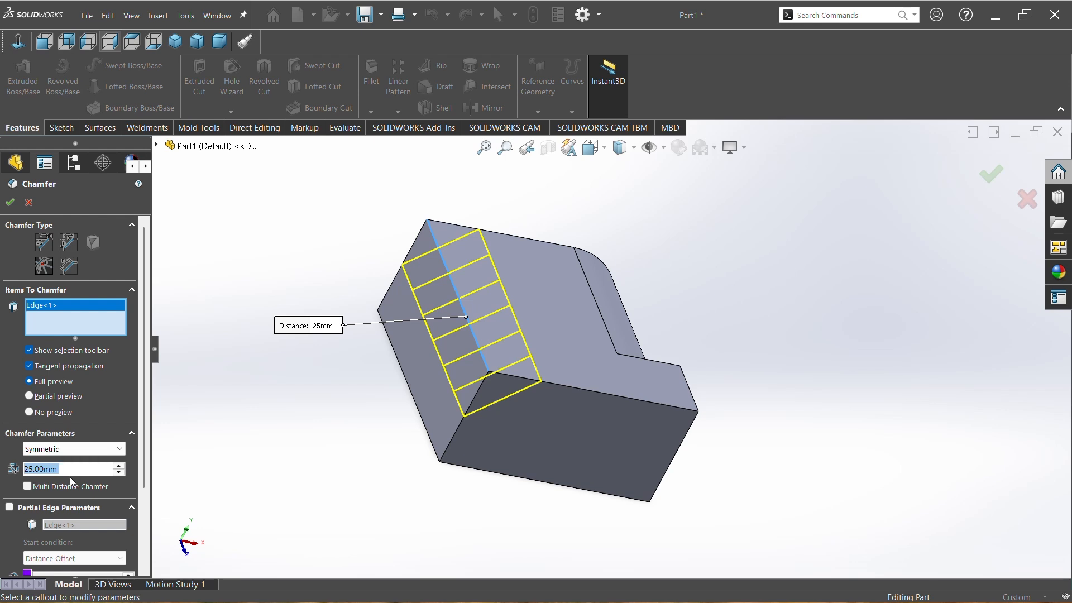
Enable Partial Edge Parameters for the chamfer and set Distance Offsets of 10 mm at both the start and the end.
left_click(10, 507)
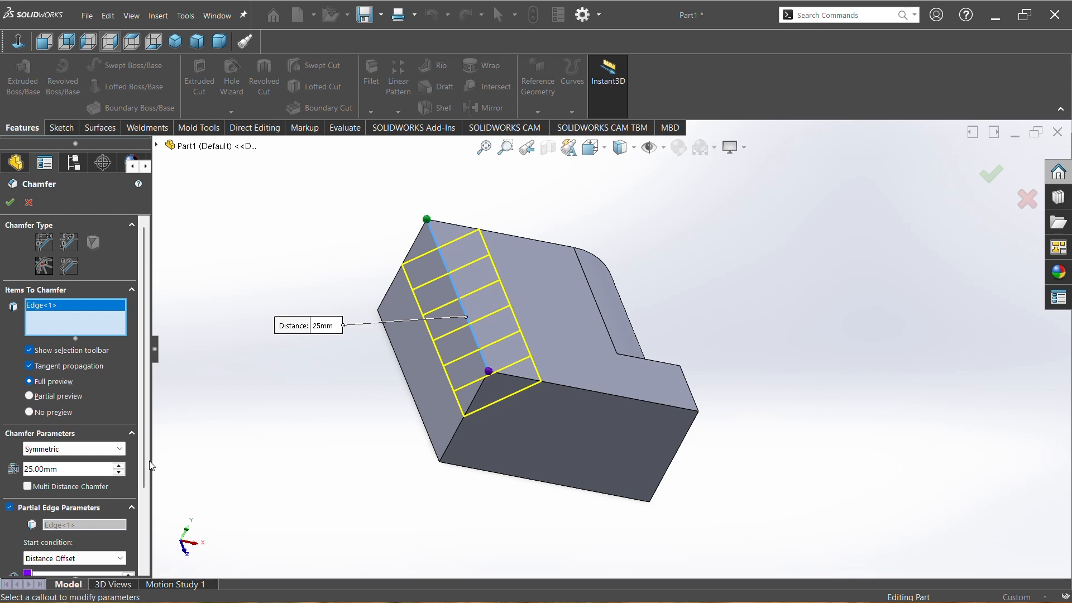
scroll(139, 487, "down", 3)
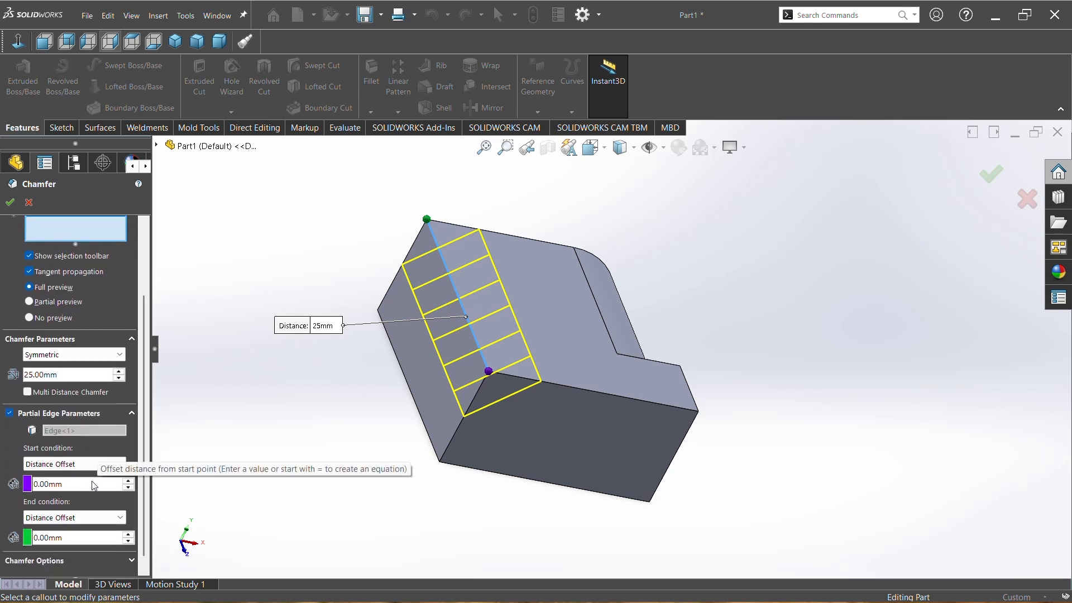
double_click(78, 482)
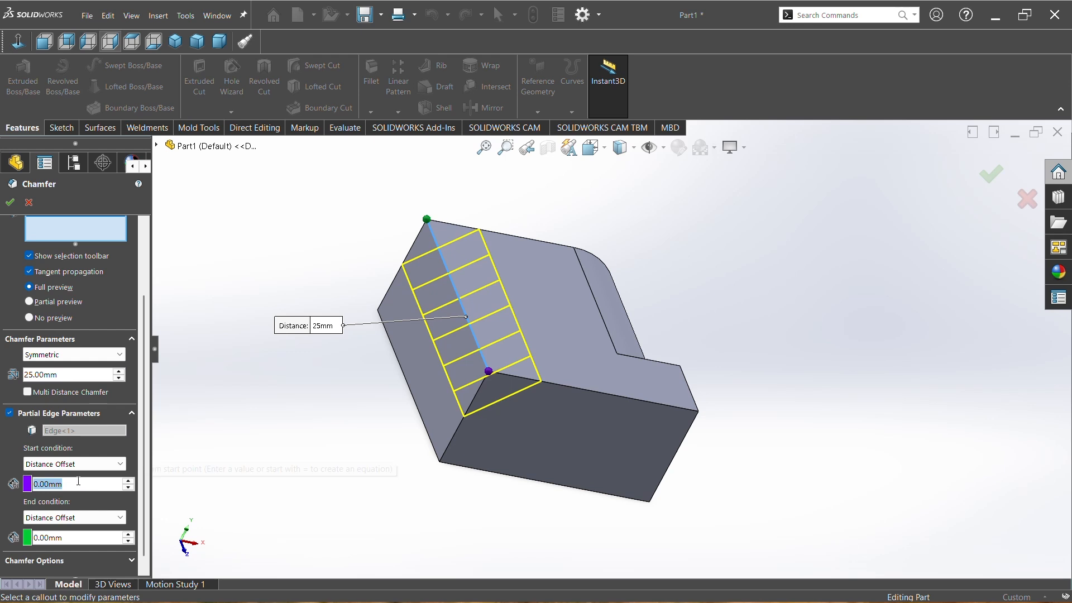
type("10")
key("Return")
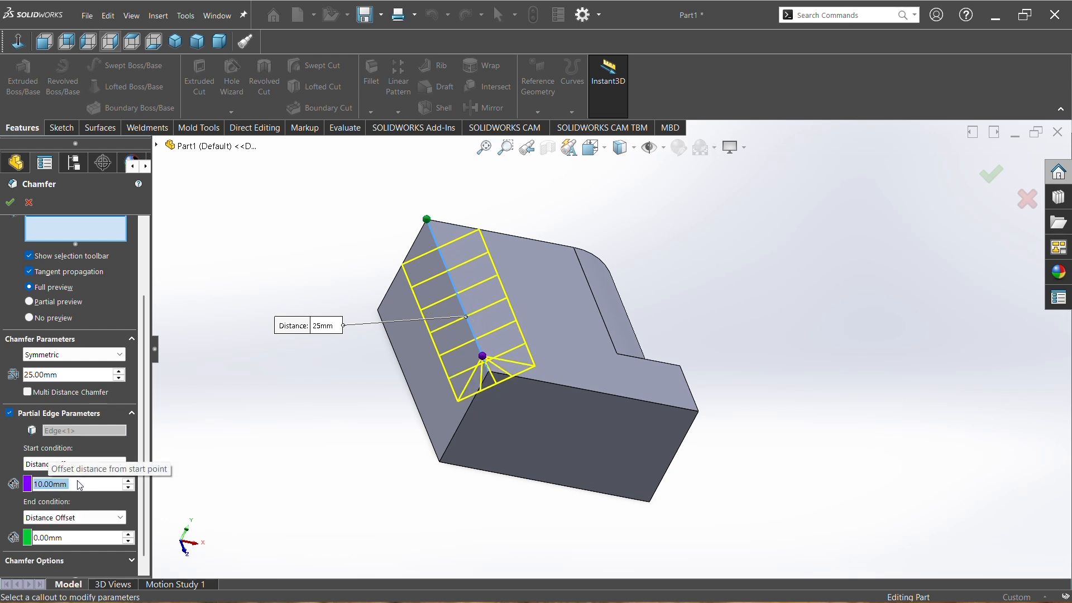
left_click(68, 538)
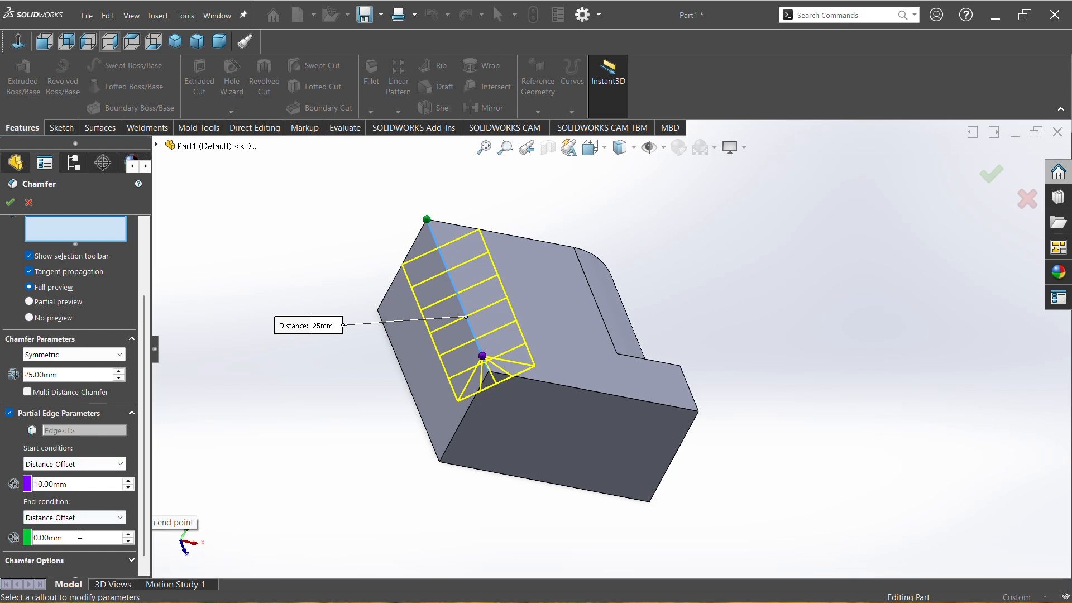
double_click(77, 538)
type("10")
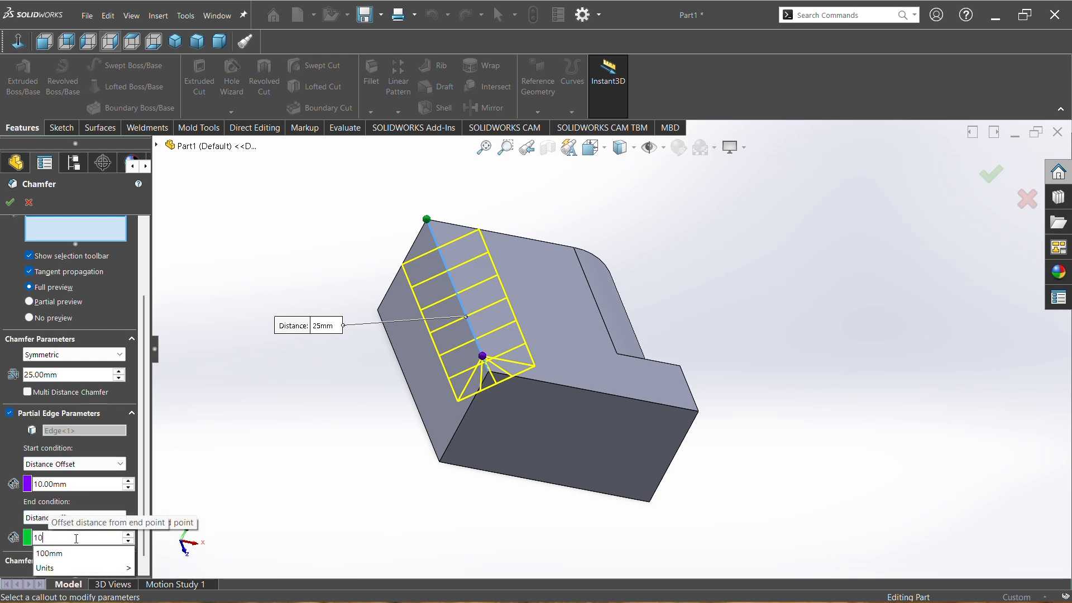
key("Return")
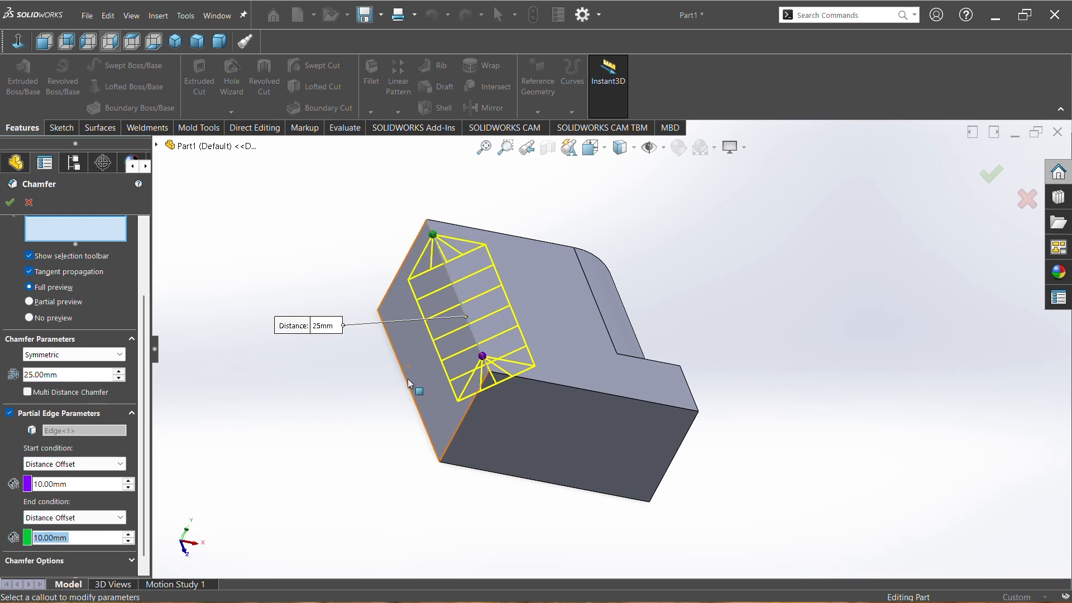
Inspect the partial edge chamfer's preview from different angles and accept the chamfer.
middle_click_drag(412, 389, 519, 470)
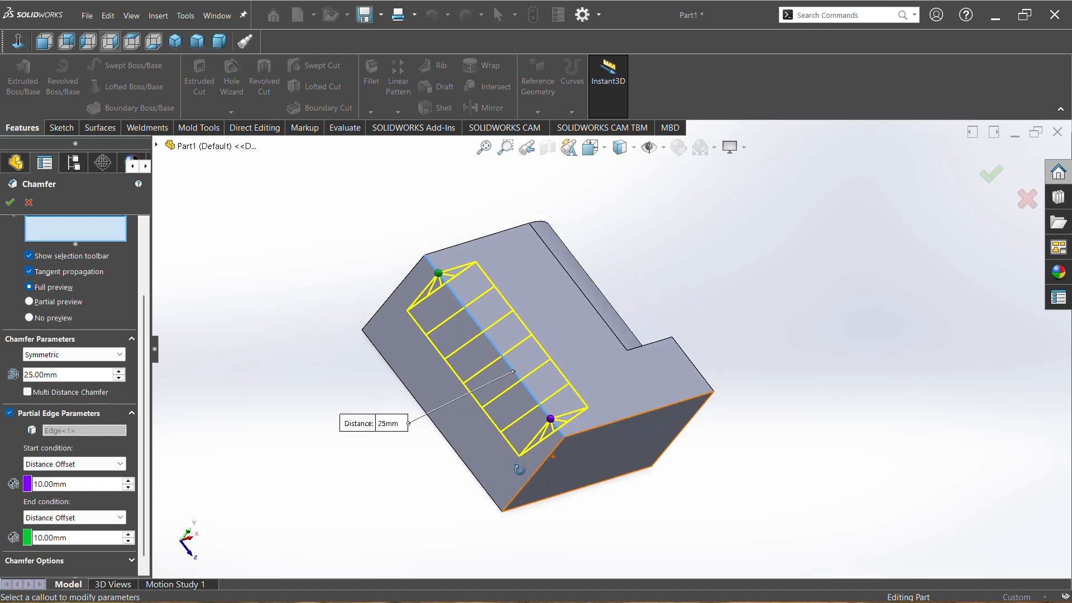
middle_click(520, 471)
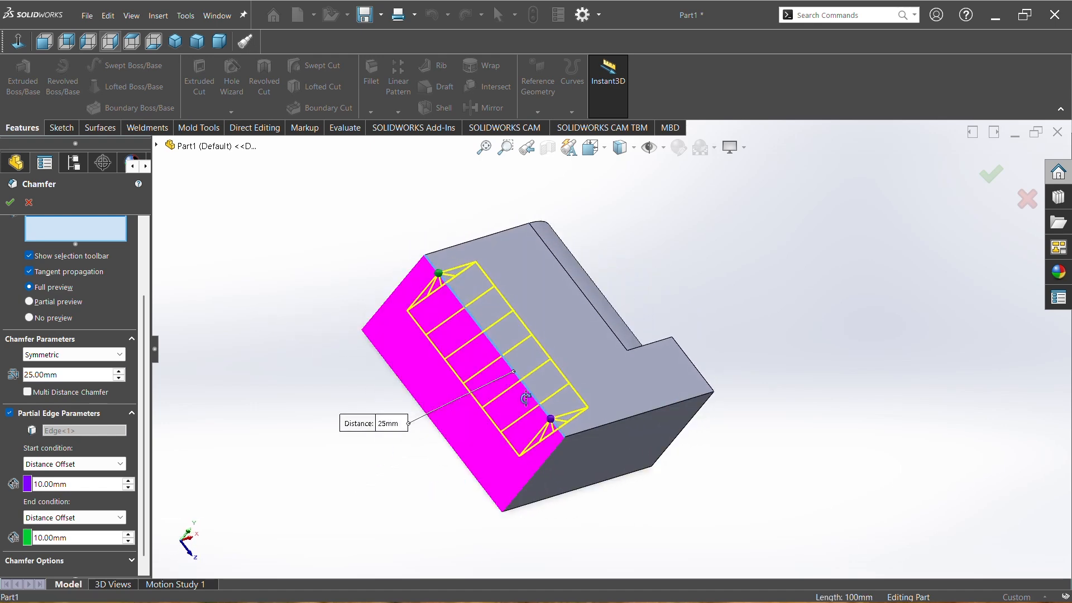
middle_click_drag(530, 398, 289, 488)
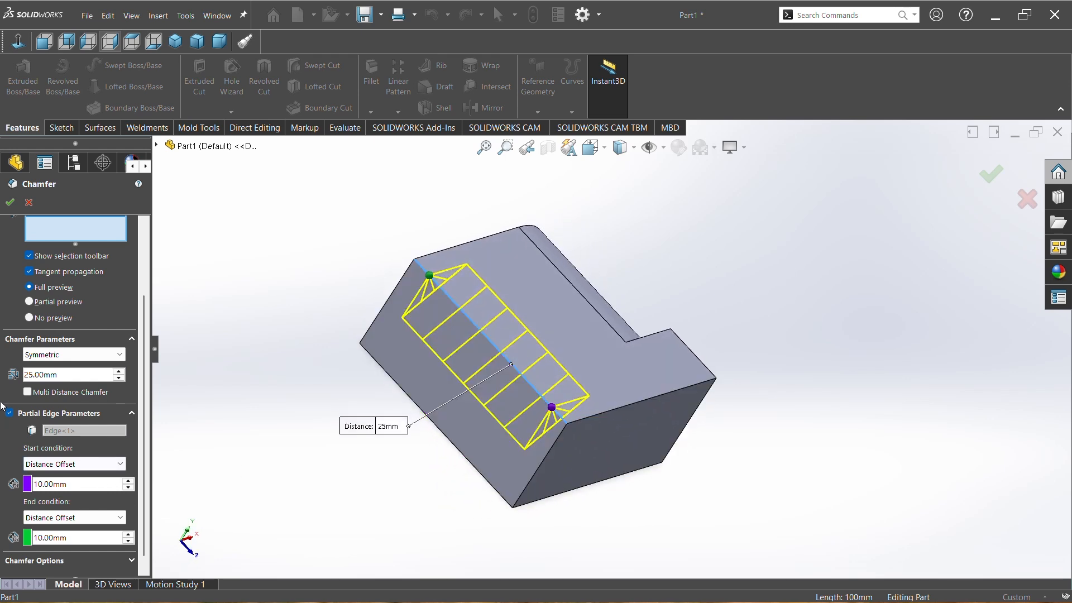
left_click(10, 204)
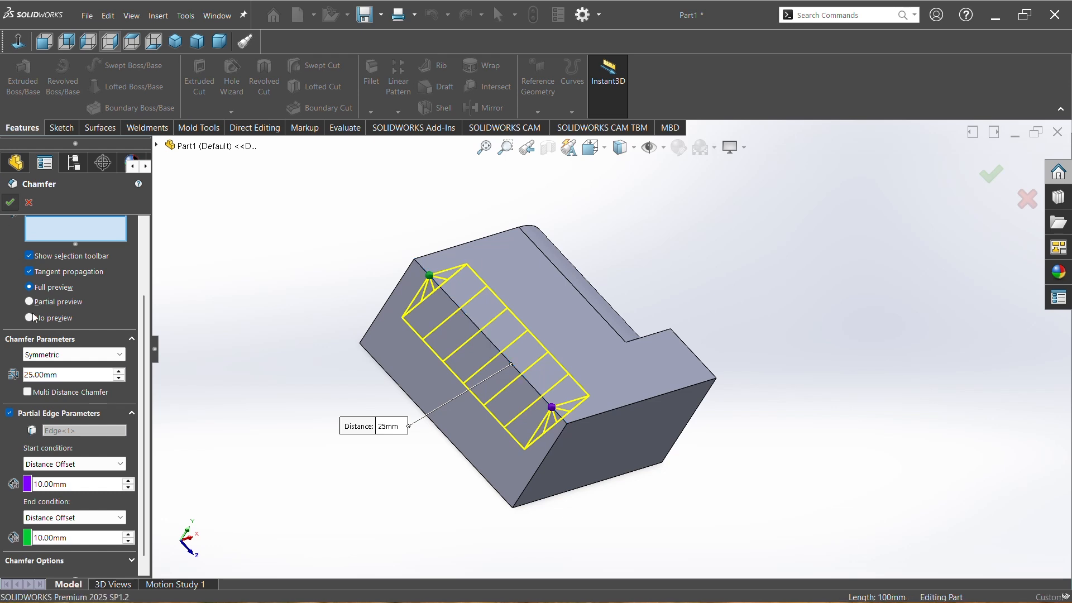
middle_click_drag(525, 383, 366, 462)
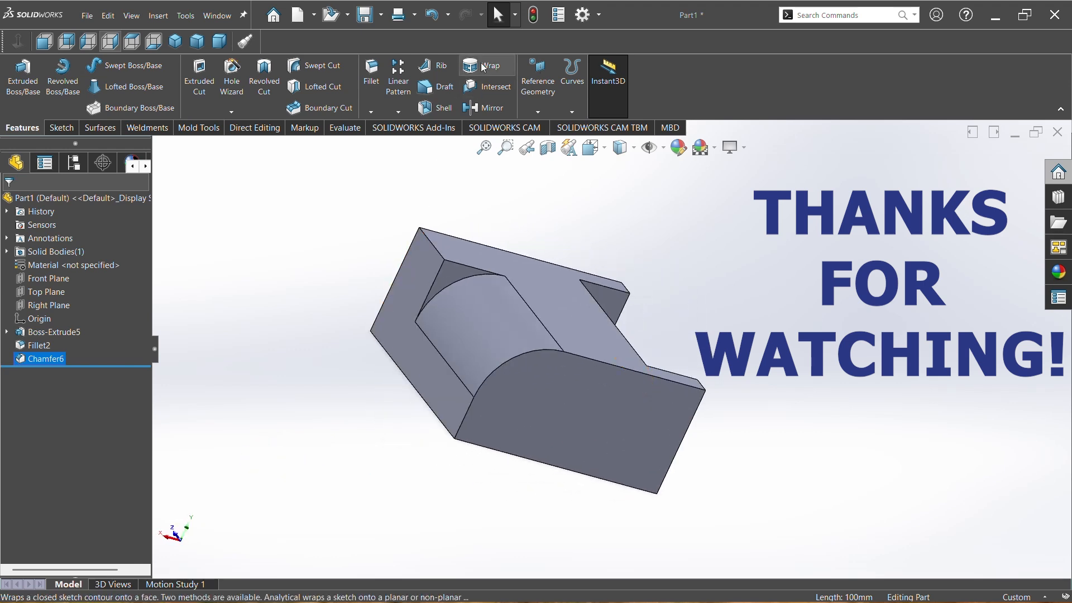